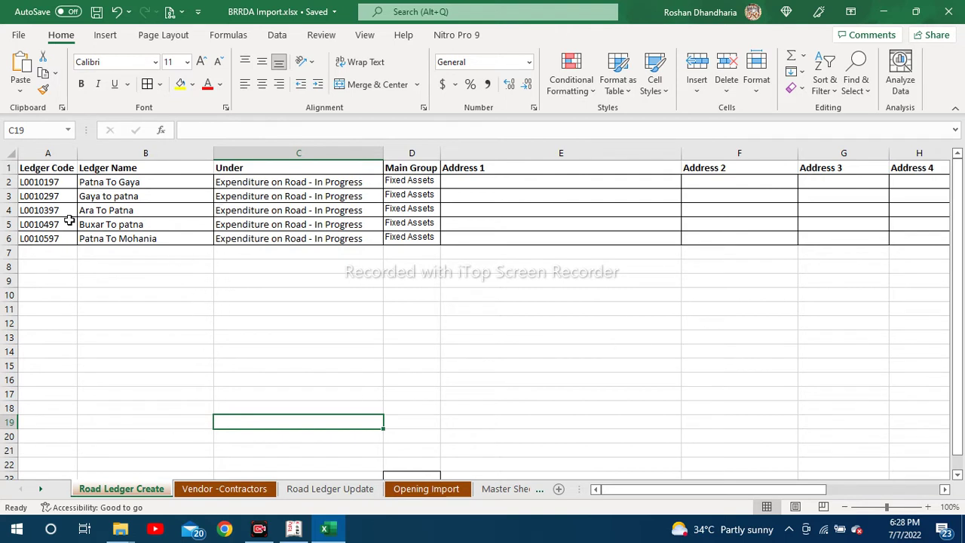
Step: Review the road ledger names in B2:B6 of the Road Ledger Create sheet
{"action": "left_click_drag", "start_coordinate": [119, 183], "coordinate": [129, 230]}
{"action": "left_click", "coordinate": [146, 291]}
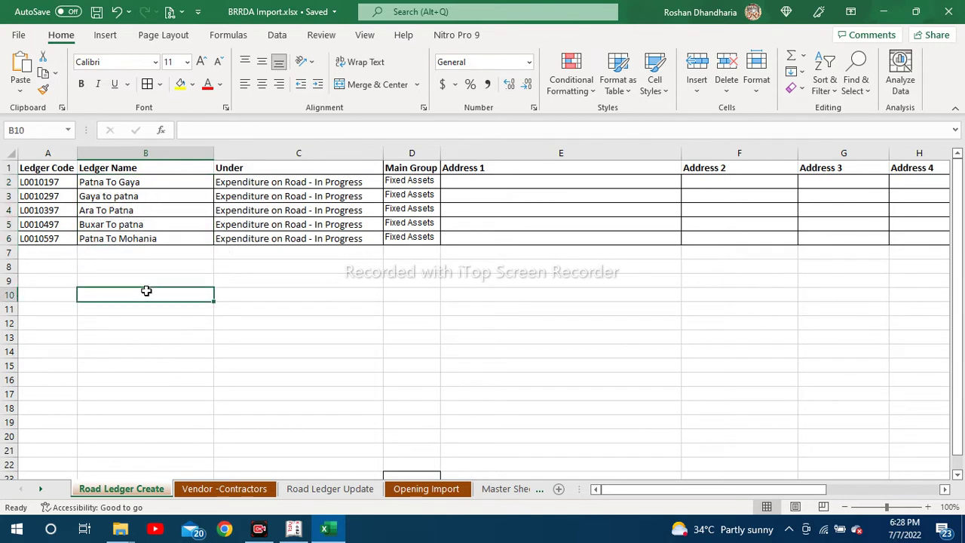
{"action": "left_click_drag", "start_coordinate": [138, 185], "coordinate": [138, 238]}
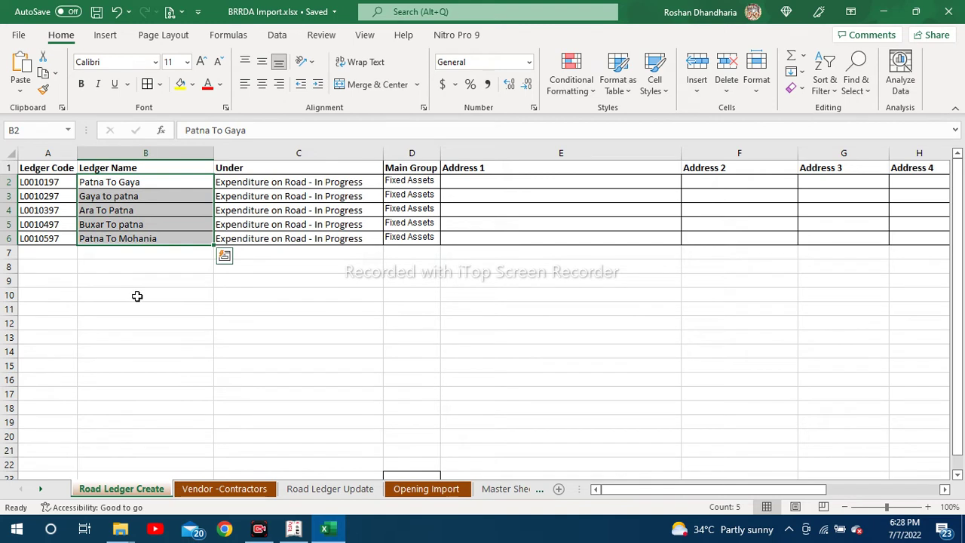
{"action": "left_click", "coordinate": [178, 320]}
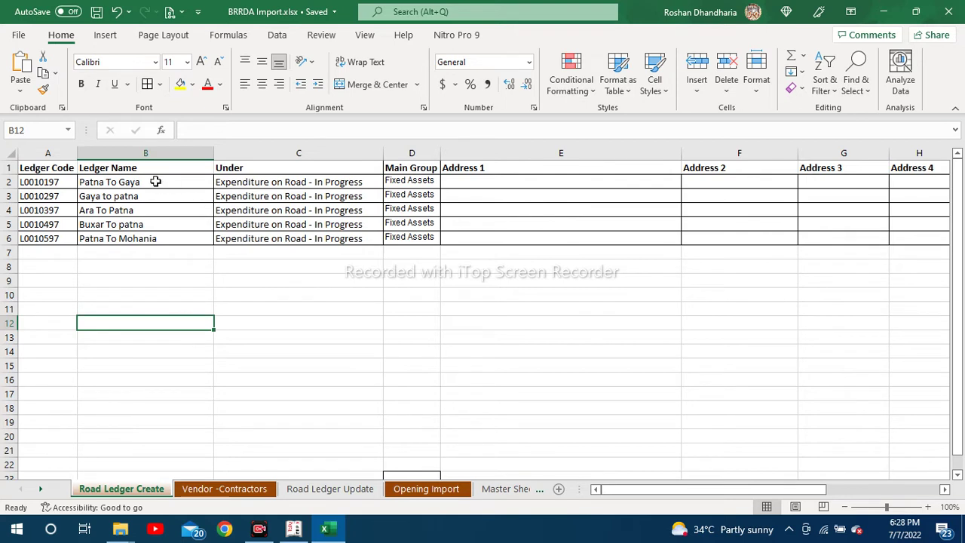
{"action": "left_click_drag", "start_coordinate": [155, 181], "coordinate": [156, 239]}
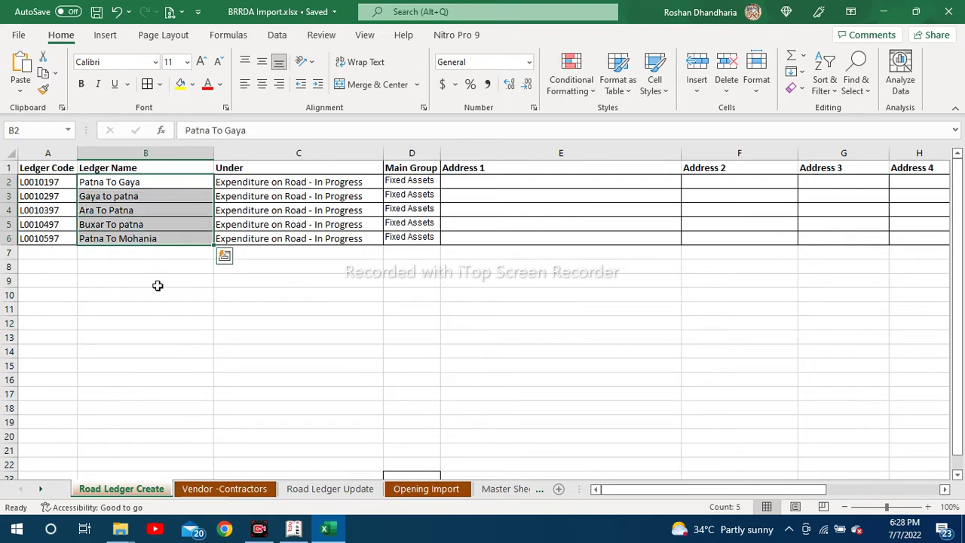
{"action": "left_click", "coordinate": [154, 334]}
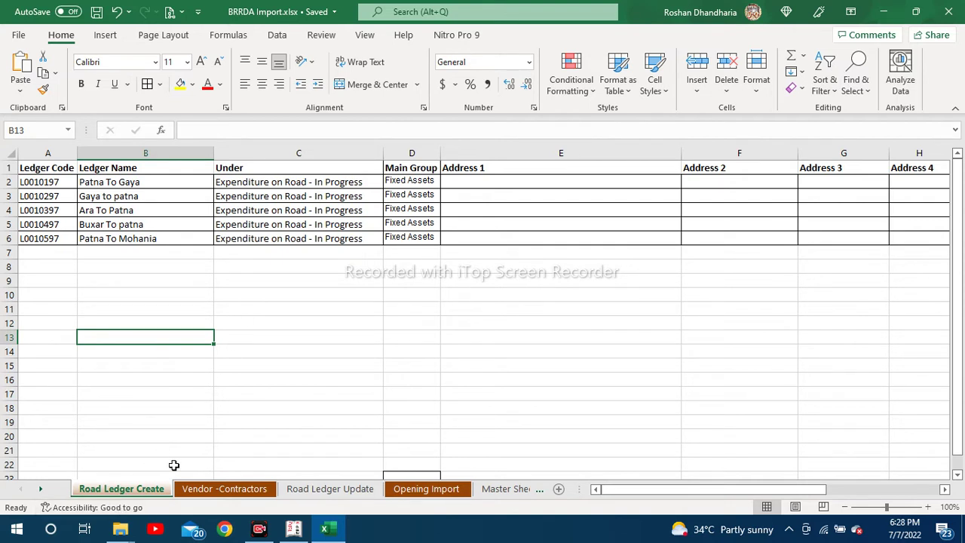
Step: Switch to Tally.ERP 9 and open the list of ledgers from the statistics of BRRDA -HO
{"action": "left_click", "coordinate": [293, 530]}
{"action": "key", "text": "Escape"}
{"action": "key", "text": "Escape"}
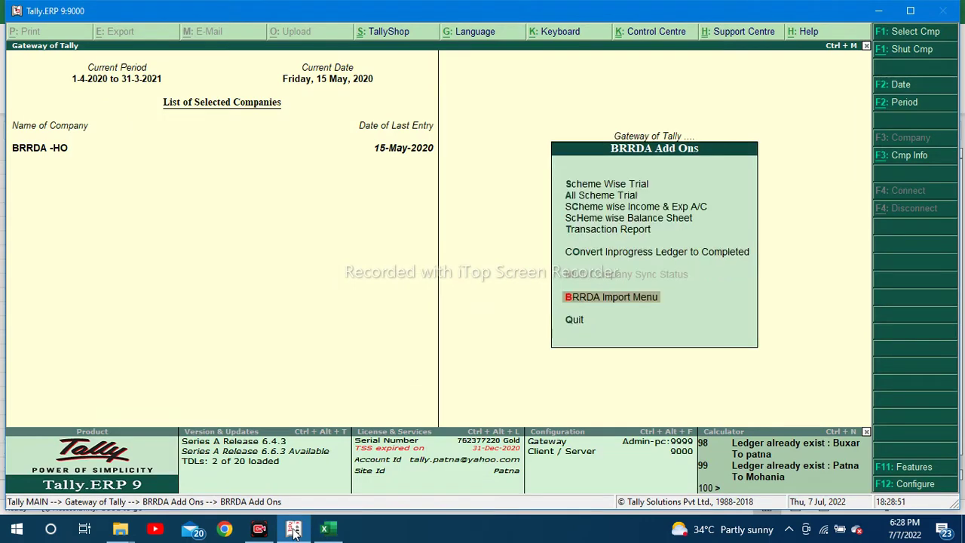
{"action": "key", "text": "d"}
{"action": "key", "text": "s"}
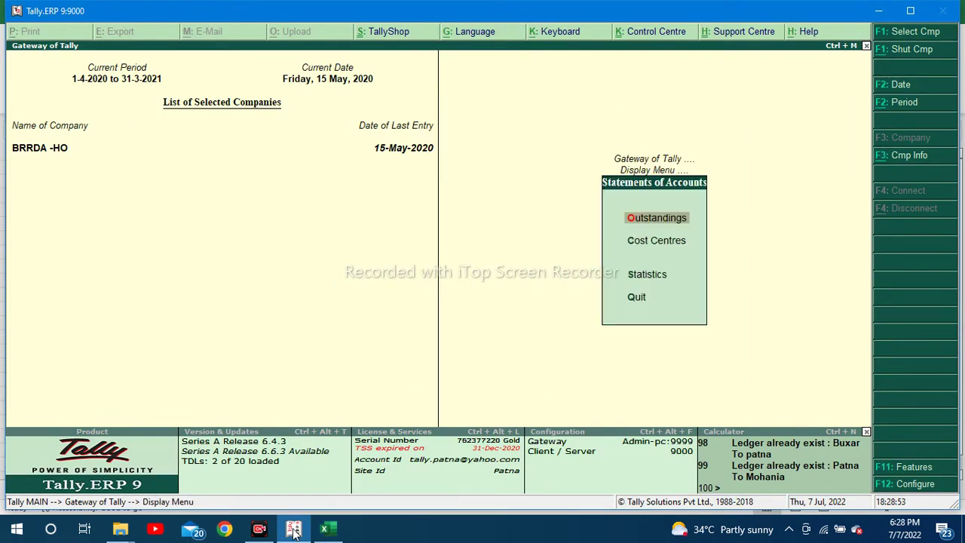
{"action": "key", "text": "s"}
{"action": "key", "text": "Right"}
{"action": "key", "text": "Down"}
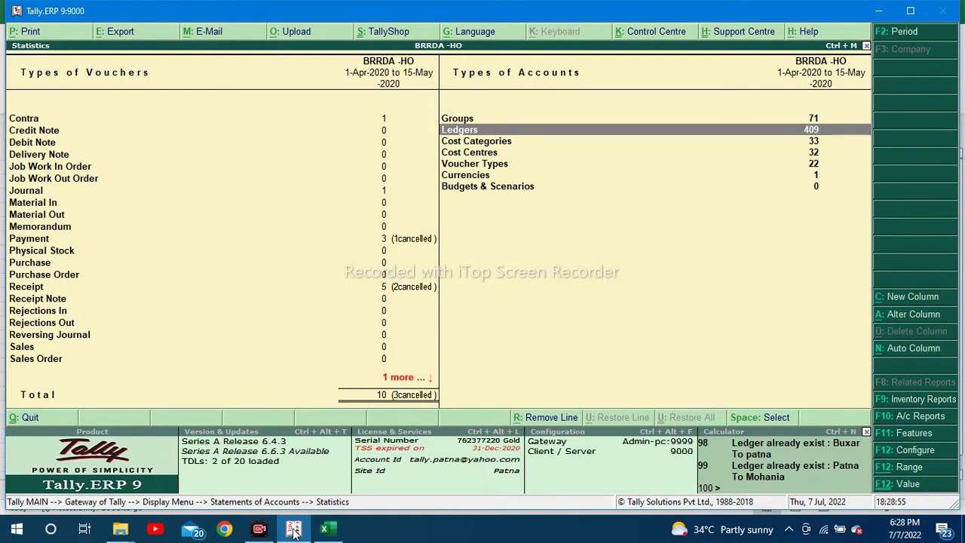
{"action": "key", "text": "Return"}
Step: Examine the whole List of Ledgers of BRRDA -HO through to its last entry for existing road ledgers
{"action": "key", "text": "Down"}
{"action": "key", "text": "Down"}
{"action": "key", "text": "Down"}
{"action": "key", "text": "Down"}
{"action": "key", "text": "Down"}
{"action": "key", "text": "Down"}
{"action": "key", "text": "Down"}
{"action": "key", "text": "Down"}
{"action": "key", "text": "Down"}
{"action": "key", "text": "Down"}
{"action": "key", "text": "Down"}
{"action": "key", "text": "Down"}
{"action": "key", "text": "Down"}
{"action": "key", "text": "Down"}
{"action": "key", "text": "Down"}
{"action": "key", "text": "Down"}
{"action": "key", "text": "Down"}
{"action": "key", "text": "Down"}
{"action": "key", "text": "Down"}
{"action": "key", "text": "Down"}
{"action": "key", "text": "Down"}
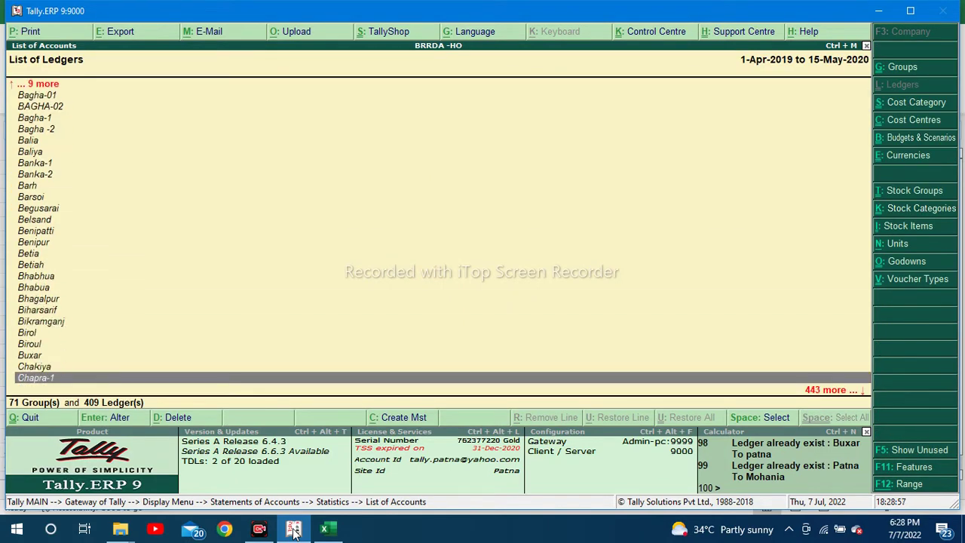
{"action": "key", "text": "Down"}
{"action": "key", "text": "Down"}
{"action": "key", "text": "Down"}
{"action": "key", "text": "Down"}
{"action": "key", "text": "Down"}
{"action": "key", "text": "Down"}
{"action": "key", "text": "Down"}
{"action": "key", "text": "Down"}
{"action": "key", "text": "Down"}
{"action": "key", "text": "Down"}
{"action": "key", "text": "Down"}
{"action": "key", "text": "Down"}
{"action": "key", "text": "Down"}
{"action": "key", "text": "Down"}
{"action": "key", "text": "Down"}
{"action": "key", "text": "Down"}
{"action": "key", "text": "Down"}
{"action": "key", "text": "Down"}
{"action": "key", "text": "Down"}
{"action": "key", "text": "Down"}
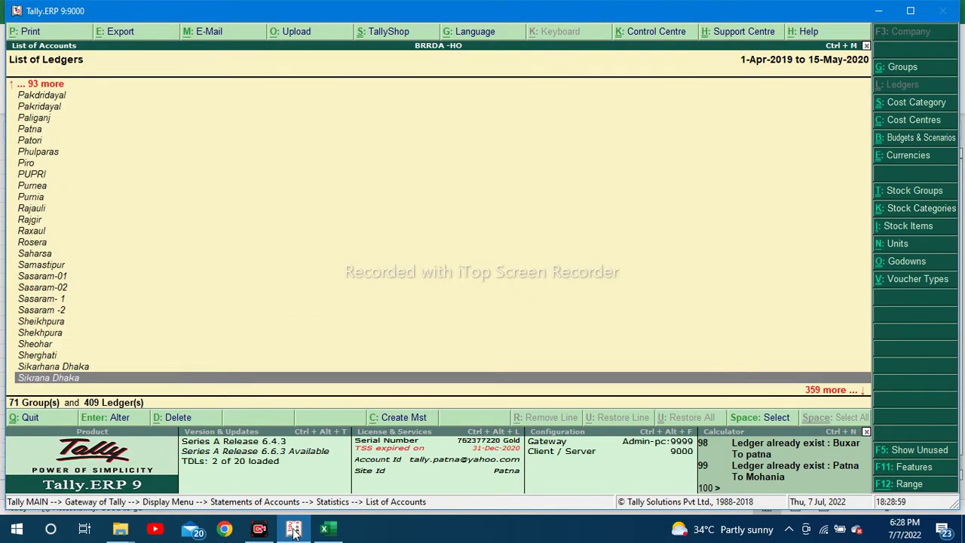
{"action": "key", "text": "Down"}
{"action": "key", "text": "Down"}
{"action": "key", "text": "Down"}
{"action": "key", "text": "Down"}
{"action": "key", "text": "Down"}
{"action": "key", "text": "Down"}
{"action": "key", "text": "Down"}
{"action": "key", "text": "Down"}
{"action": "key", "text": "Down"}
{"action": "key", "text": "Down"}
{"action": "key", "text": "Down"}
{"action": "key", "text": "Down"}
{"action": "key", "text": "Down"}
{"action": "key", "text": "Down"}
{"action": "key", "text": "Down"}
{"action": "key", "text": "Down"}
{"action": "key", "text": "Down"}
{"action": "key", "text": "Down"}
{"action": "key", "text": "Down"}
{"action": "key", "text": "Down"}
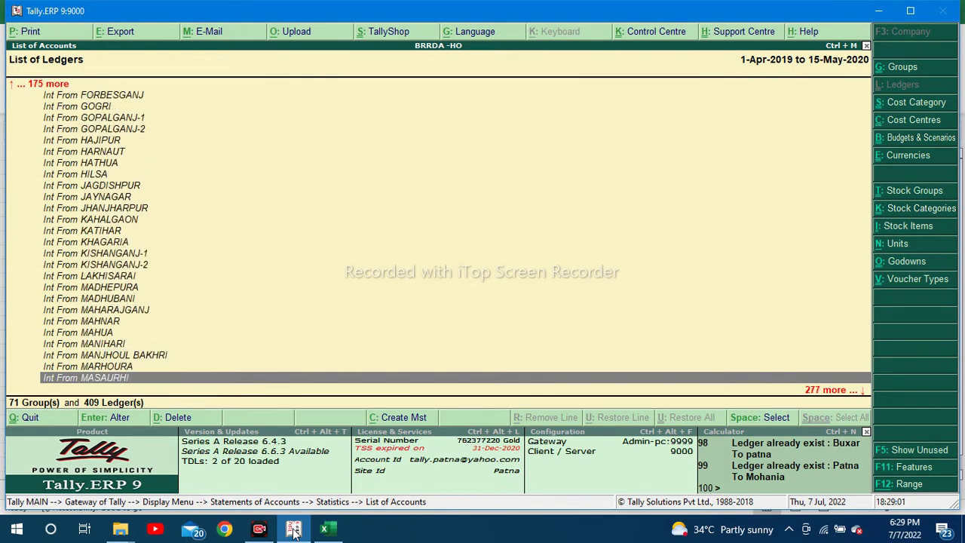
{"action": "key", "text": "Down"}
{"action": "key", "text": "Down"}
{"action": "key", "text": "Down"}
{"action": "key", "text": "Down"}
{"action": "key", "text": "Down"}
{"action": "key", "text": "Down"}
{"action": "key", "text": "Down"}
{"action": "key", "text": "Down"}
{"action": "key", "text": "Down"}
{"action": "key", "text": "Down"}
{"action": "key", "text": "Down"}
{"action": "key", "text": "Down"}
{"action": "key", "text": "Down"}
{"action": "key", "text": "Down"}
{"action": "key", "text": "Down"}
{"action": "key", "text": "Down"}
{"action": "key", "text": "Down"}
{"action": "key", "text": "Down"}
{"action": "key", "text": "Down"}
{"action": "key", "text": "Down"}
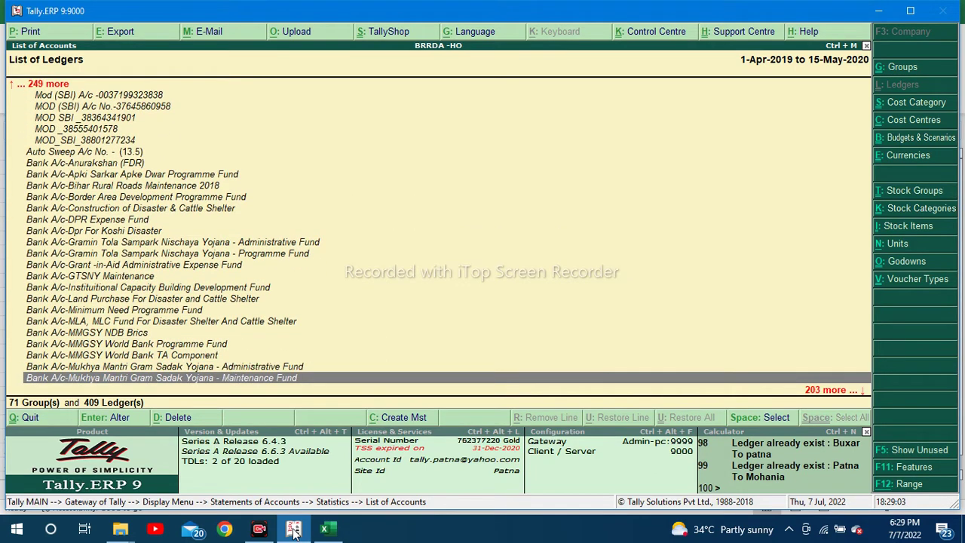
{"action": "key", "text": "Down"}
{"action": "key", "text": "Down"}
{"action": "key", "text": "Down"}
{"action": "key", "text": "Down"}
{"action": "key", "text": "Down"}
{"action": "key", "text": "Down"}
{"action": "key", "text": "Down"}
{"action": "key", "text": "Down"}
{"action": "key", "text": "Down"}
{"action": "key", "text": "Down"}
{"action": "key", "text": "Down"}
{"action": "key", "text": "Down"}
{"action": "key", "text": "Down"}
{"action": "key", "text": "Down"}
{"action": "key", "text": "Down"}
{"action": "key", "text": "Down"}
{"action": "key", "text": "Down"}
{"action": "key", "text": "Down"}
{"action": "key", "text": "Down"}
{"action": "key", "text": "Down"}
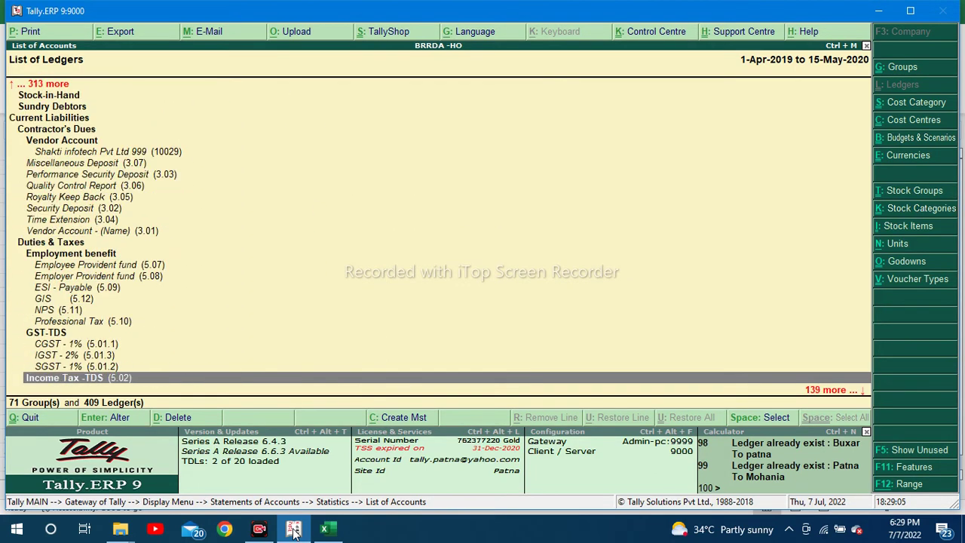
{"action": "key", "text": "Down"}
{"action": "key", "text": "Down"}
{"action": "key", "text": "Down"}
{"action": "key", "text": "Down"}
{"action": "key", "text": "Down"}
{"action": "key", "text": "Down"}
{"action": "key", "text": "Down"}
{"action": "key", "text": "Down"}
{"action": "key", "text": "Down"}
{"action": "key", "text": "Down"}
{"action": "key", "text": "Down"}
{"action": "key", "text": "Down"}
{"action": "key", "text": "Down"}
{"action": "key", "text": "Down"}
{"action": "key", "text": "Down"}
{"action": "key", "text": "Down"}
{"action": "key", "text": "Down"}
{"action": "key", "text": "Down"}
{"action": "key", "text": "Down"}
{"action": "key", "text": "Down"}
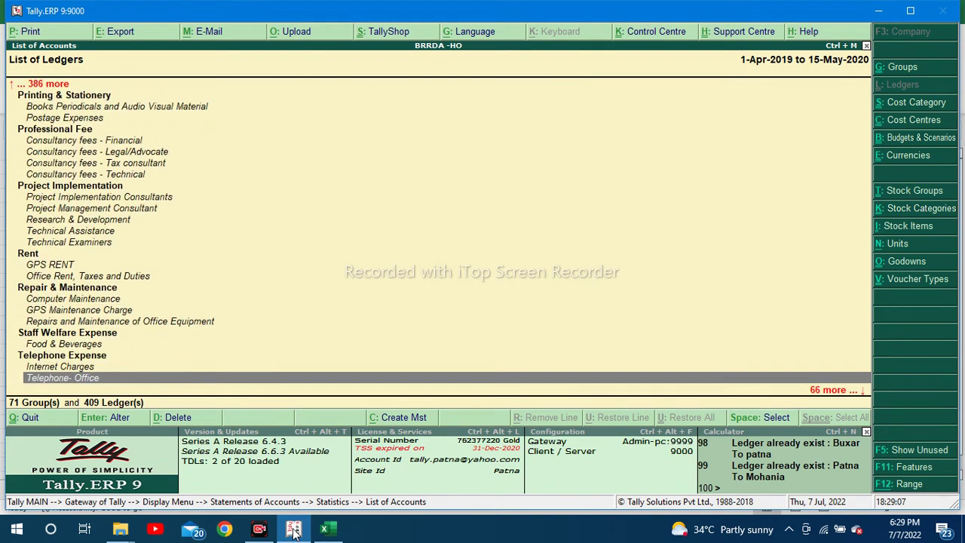
{"action": "key", "text": "Down"}
{"action": "key", "text": "Down"}
{"action": "key", "text": "Down"}
{"action": "key", "text": "Down"}
{"action": "key", "text": "Down"}
{"action": "key", "text": "Down"}
{"action": "key", "text": "Down"}
{"action": "key", "text": "Down"}
{"action": "key", "text": "Down"}
{"action": "key", "text": "Down"}
{"action": "key", "text": "Down"}
{"action": "key", "text": "Down"}
{"action": "key", "text": "Down"}
{"action": "key", "text": "Down"}
{"action": "key", "text": "Down"}
{"action": "key", "text": "Down"}
{"action": "key", "text": "Down"}
{"action": "key", "text": "Down"}
{"action": "key", "text": "Down"}
{"action": "key", "text": "Down"}
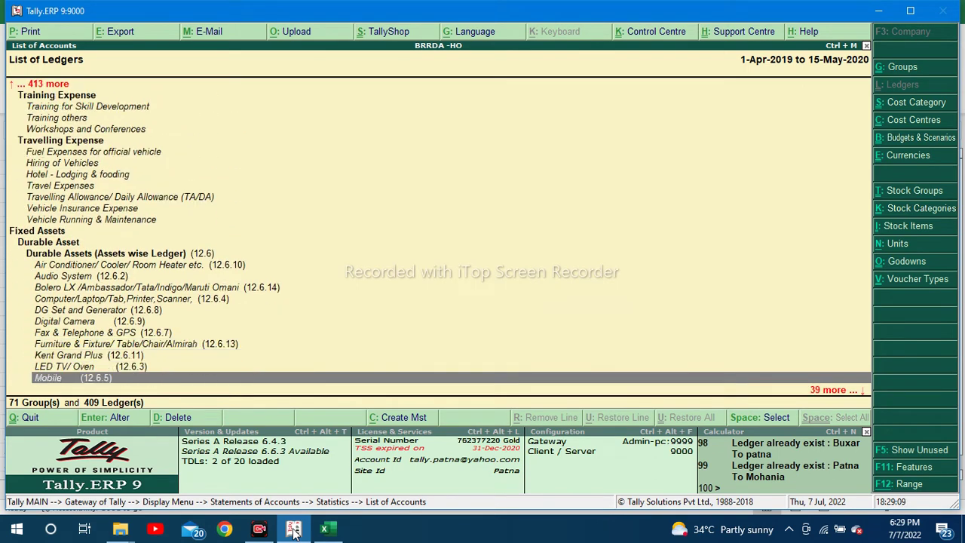
{"action": "key", "text": "Down"}
{"action": "key", "text": "Down"}
{"action": "key", "text": "Down"}
{"action": "key", "text": "Down"}
{"action": "key", "text": "Down"}
{"action": "key", "text": "Down"}
{"action": "key", "text": "Down"}
{"action": "key", "text": "Down"}
{"action": "key", "text": "Down"}
{"action": "key", "text": "Down"}
{"action": "key", "text": "Down"}
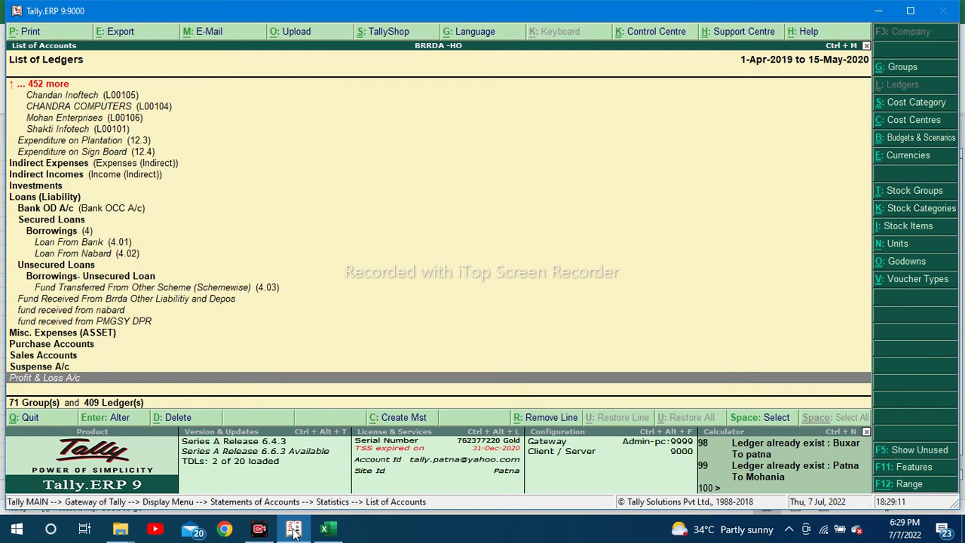
Step: Examine the List of Ledgers from its last entry back up to the Fixed Assets group, checking the road and contractor ledgers
{"action": "key", "text": "Up"}
{"action": "key", "text": "Up"}
{"action": "key", "text": "Up"}
{"action": "key", "text": "Up"}
{"action": "key", "text": "Up"}
{"action": "key", "text": "Up"}
{"action": "key", "text": "Up"}
{"action": "key", "text": "Up"}
{"action": "key", "text": "Up"}
{"action": "key", "text": "Up"}
{"action": "key", "text": "Up"}
{"action": "key", "text": "Up"}
{"action": "key", "text": "Up"}
{"action": "key", "text": "Up"}
{"action": "key", "text": "Up"}
{"action": "key", "text": "Up"}
{"action": "key", "text": "Up"}
{"action": "key", "text": "Up"}
{"action": "key", "text": "Up"}
{"action": "key", "text": "Up"}
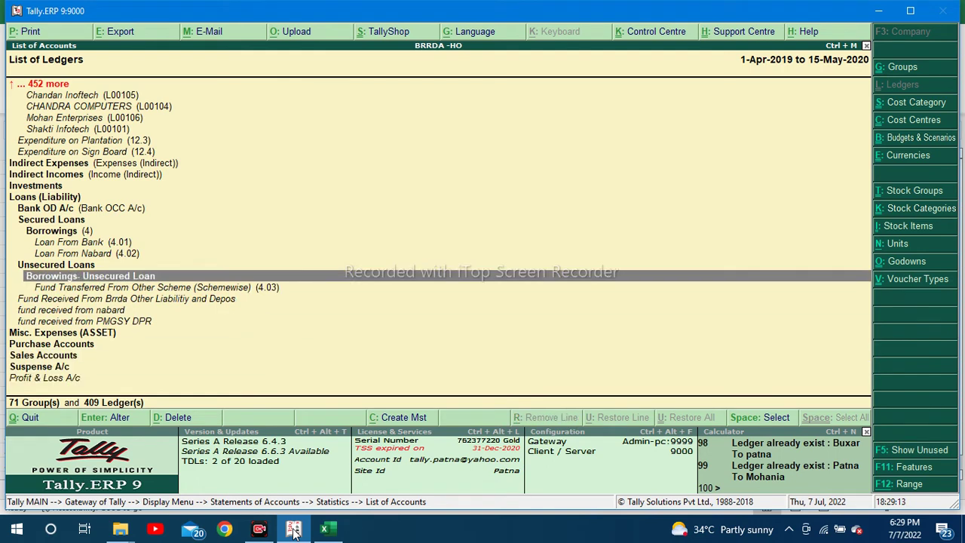
{"action": "key", "text": "Up"}
{"action": "key", "text": "Up"}
{"action": "key", "text": "Up"}
{"action": "key", "text": "Up"}
{"action": "key", "text": "Up"}
{"action": "key", "text": "Up"}
{"action": "key", "text": "Up"}
{"action": "key", "text": "Up"}
{"action": "key", "text": "Up"}
{"action": "key", "text": "Up"}
{"action": "key", "text": "Up"}
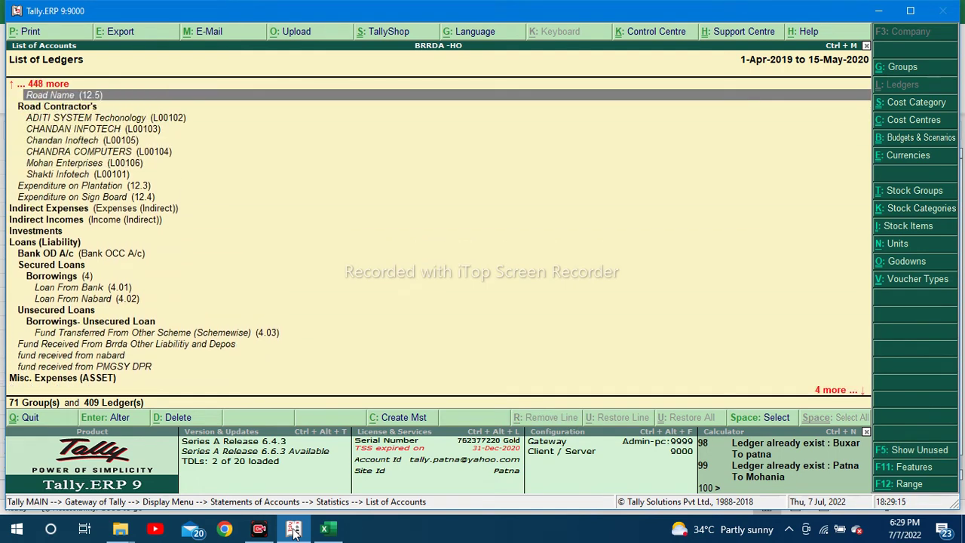
{"action": "key", "text": "Up"}
{"action": "key", "text": "Up"}
{"action": "key", "text": "Up"}
{"action": "key", "text": "Up"}
{"action": "key", "text": "Up"}
{"action": "key", "text": "Up"}
{"action": "key", "text": "Up"}
{"action": "key", "text": "Up"}
{"action": "key", "text": "Up"}
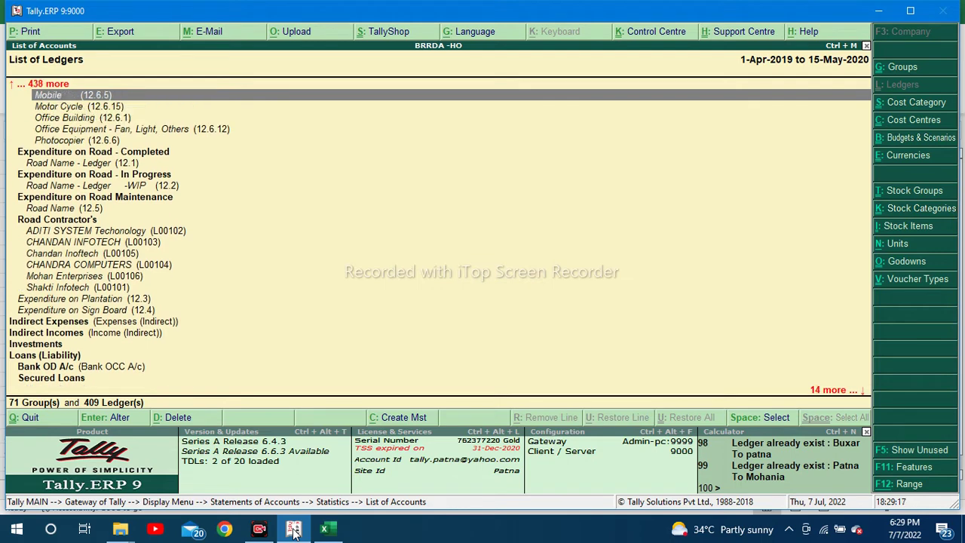
{"action": "key", "text": "Up"}
{"action": "key", "text": "Up"}
{"action": "key", "text": "Up"}
{"action": "key", "text": "Up"}
{"action": "key", "text": "Up"}
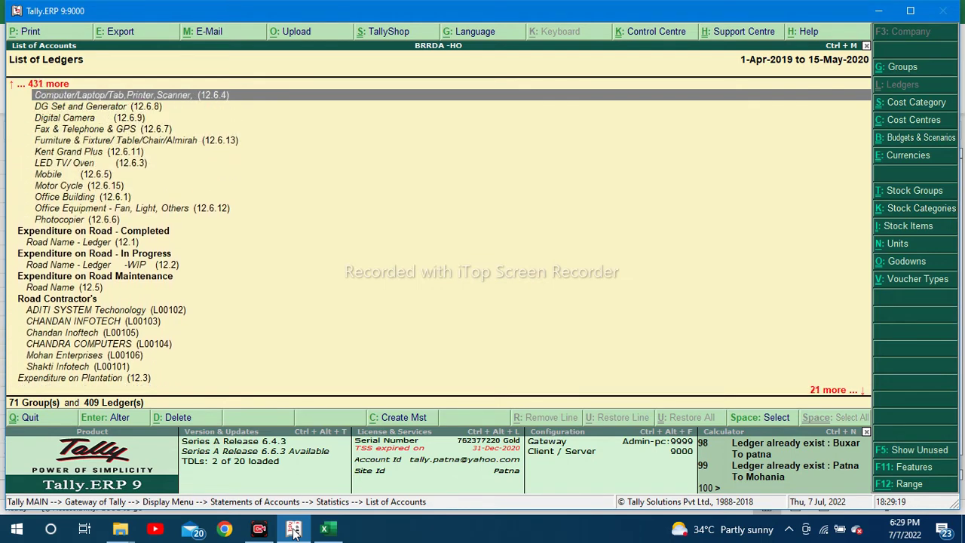
{"action": "key", "text": "Up"}
{"action": "key", "text": "Up"}
{"action": "key", "text": "Up"}
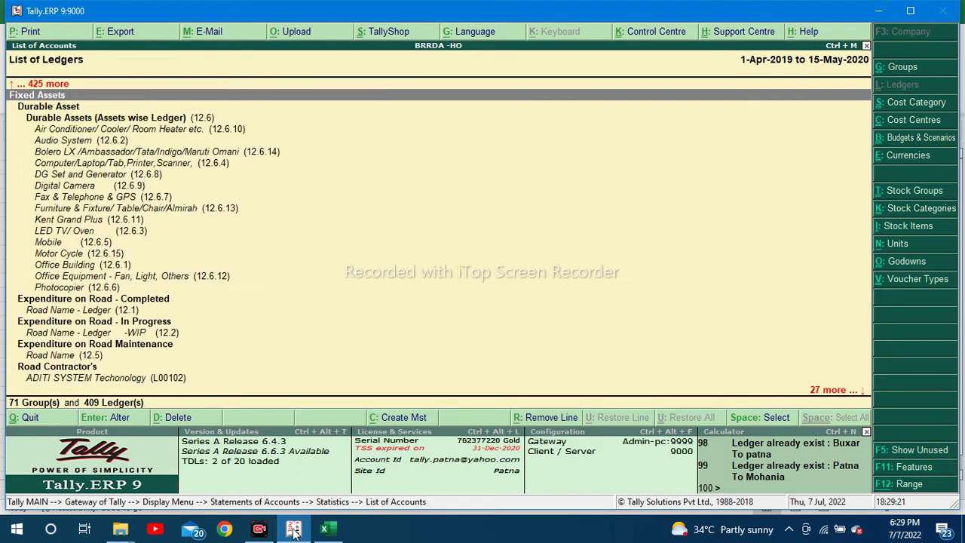
{"action": "key", "text": "Escape"}
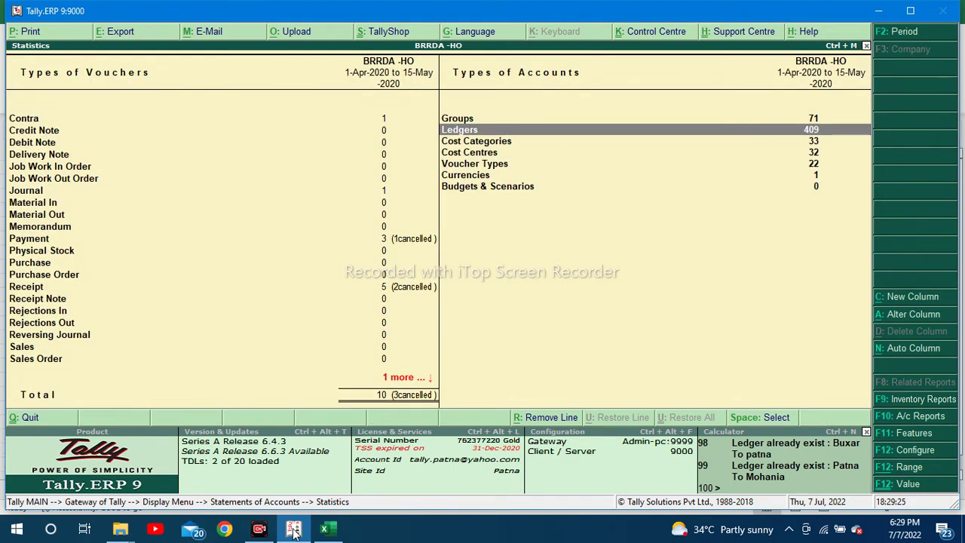
Step: Open the list of cost categories from the statistics and examine its entries from start to end and back
{"action": "key", "text": "Down"}
{"action": "key", "text": "Return"}
{"action": "key", "text": "Down"}
{"action": "key", "text": "Down"}
{"action": "key", "text": "Down"}
{"action": "key", "text": "Down"}
{"action": "key", "text": "Down"}
{"action": "key", "text": "Down"}
{"action": "key", "text": "Down"}
{"action": "key", "text": "Down"}
{"action": "key", "text": "Down"}
{"action": "key", "text": "Down"}
{"action": "key", "text": "Down"}
{"action": "key", "text": "Down"}
{"action": "key", "text": "Down"}
{"action": "key", "text": "Down"}
{"action": "key", "text": "Down"}
{"action": "key", "text": "Down"}
{"action": "key", "text": "Down"}
{"action": "key", "text": "Down"}
{"action": "key", "text": "Down"}
{"action": "key", "text": "Down"}
{"action": "key", "text": "Down"}
{"action": "key", "text": "Up"}
{"action": "key", "text": "Up"}
{"action": "key", "text": "Up"}
{"action": "key", "text": "Up"}
{"action": "key", "text": "Up"}
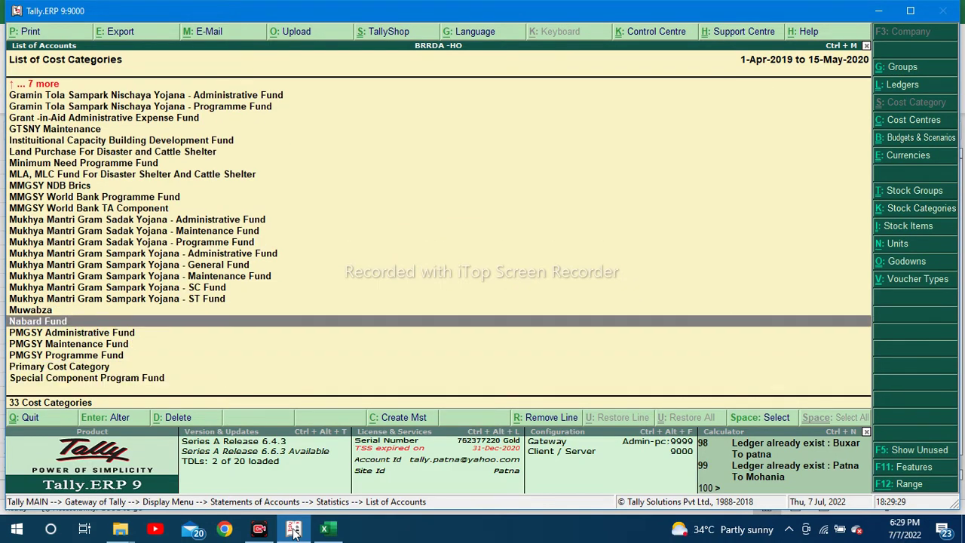
{"action": "key", "text": "Page_Up"}
{"action": "key", "text": "Page_Up"}
{"action": "key", "text": "Escape"}
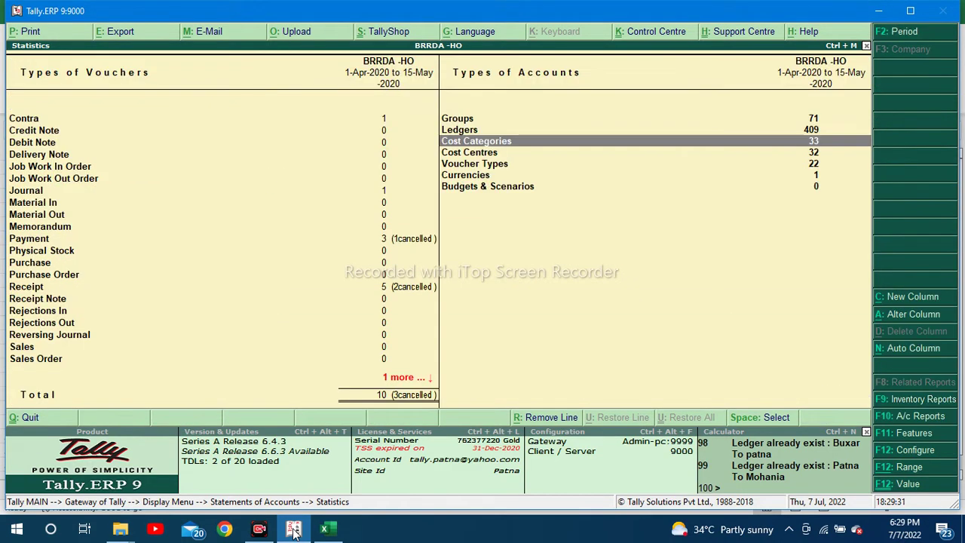
Step: Return to the Gateway of Tally and switch to BRRDA Import.xlsx to review the road ledger names in B2:B6
{"action": "key", "text": "Down"}
{"action": "key", "text": "Escape"}
{"action": "key", "text": "Escape"}
{"action": "key", "text": "Escape"}
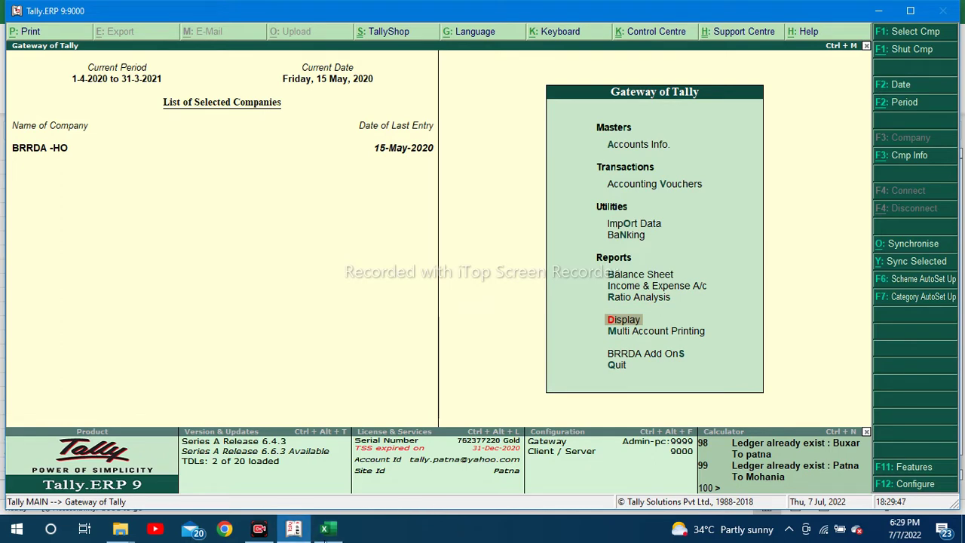
{"action": "left_click", "coordinate": [326, 529]}
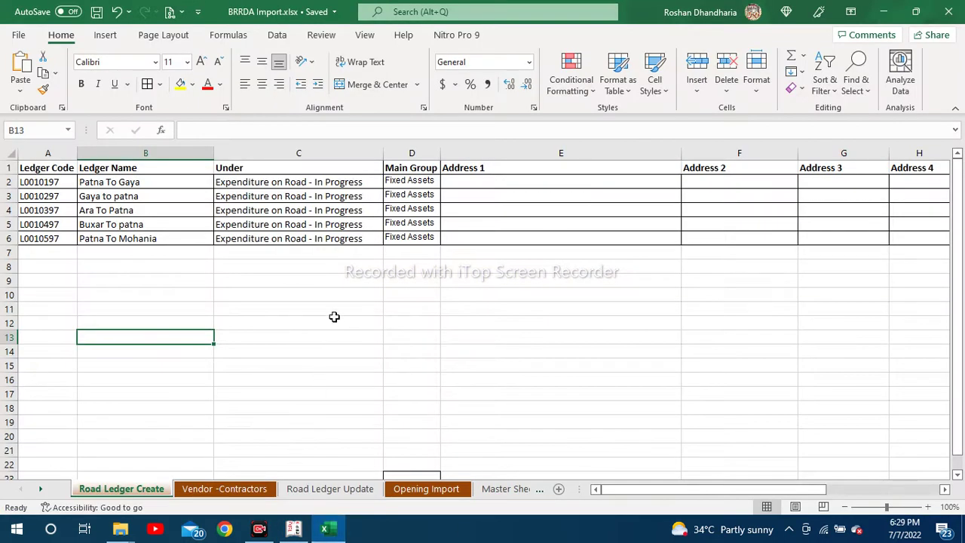
{"action": "left_click_drag", "start_coordinate": [110, 183], "coordinate": [115, 238]}
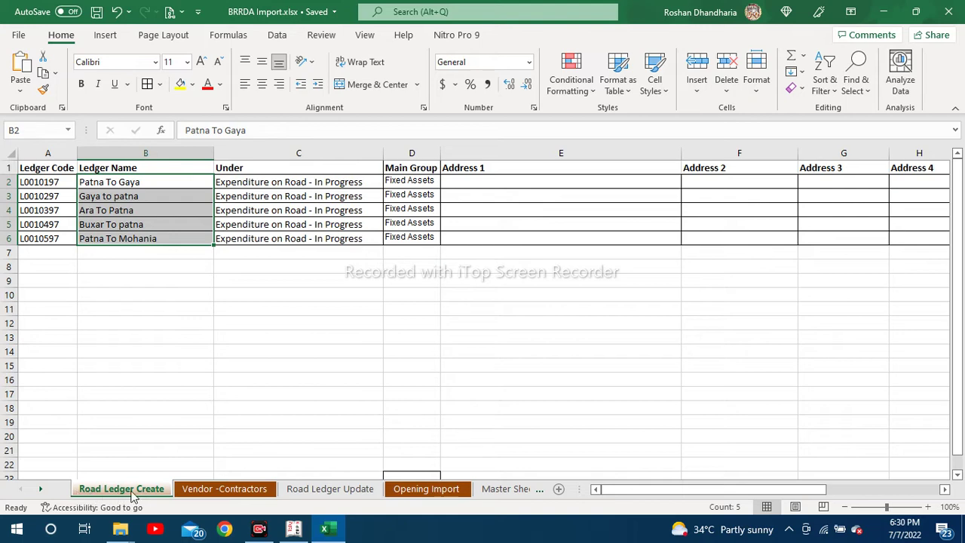
Step: Open the Vendor -Contractors sheet and review the contractor ledger names and their Under groups in rows 2 to 6
{"action": "left_click", "coordinate": [218, 494]}
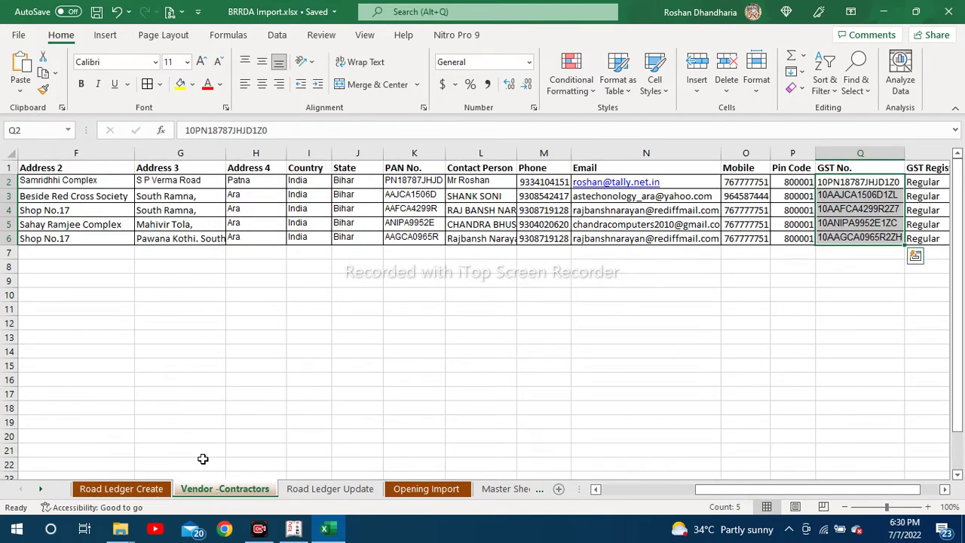
{"action": "left_click", "coordinate": [630, 491]}
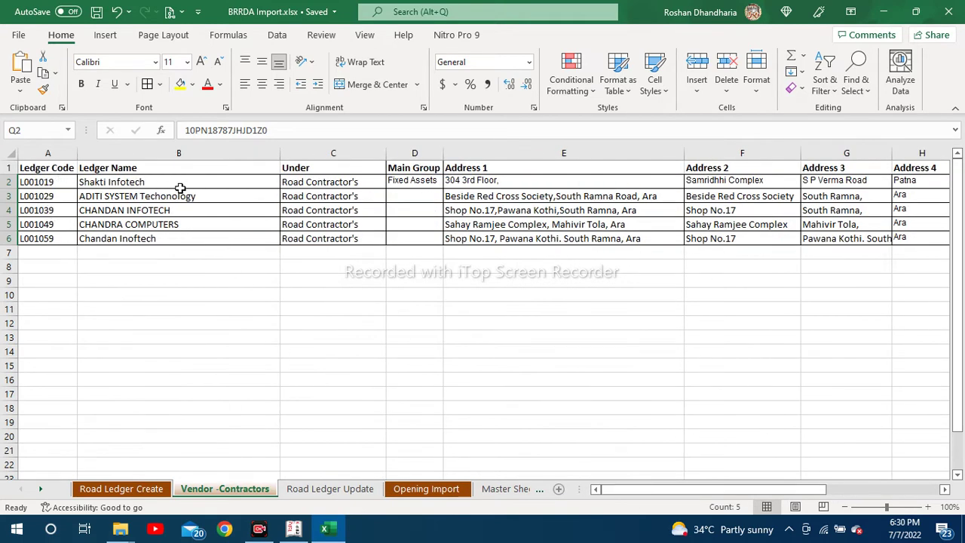
{"action": "left_click_drag", "start_coordinate": [173, 181], "coordinate": [176, 236]}
{"action": "left_click_drag", "start_coordinate": [306, 182], "coordinate": [310, 256]}
Step: Check the list of Under group choices in C2 and the Main Group entry of the first contractor in D2
{"action": "left_click", "coordinate": [392, 183]}
{"action": "left_click", "coordinate": [392, 183]}
{"action": "left_click", "coordinate": [393, 183]}
{"action": "left_click", "coordinate": [392, 183]}
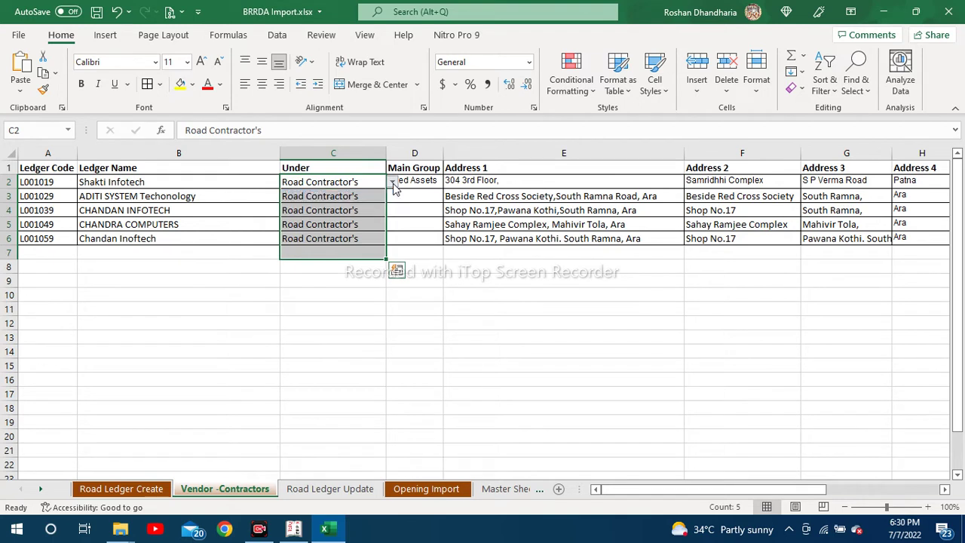
{"action": "left_click", "coordinate": [415, 191]}
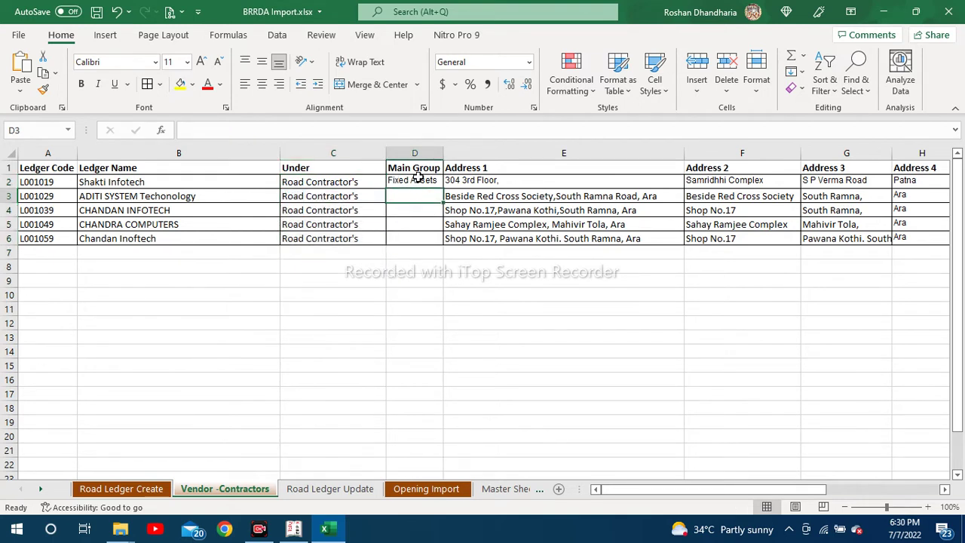
{"action": "left_click", "coordinate": [418, 179]}
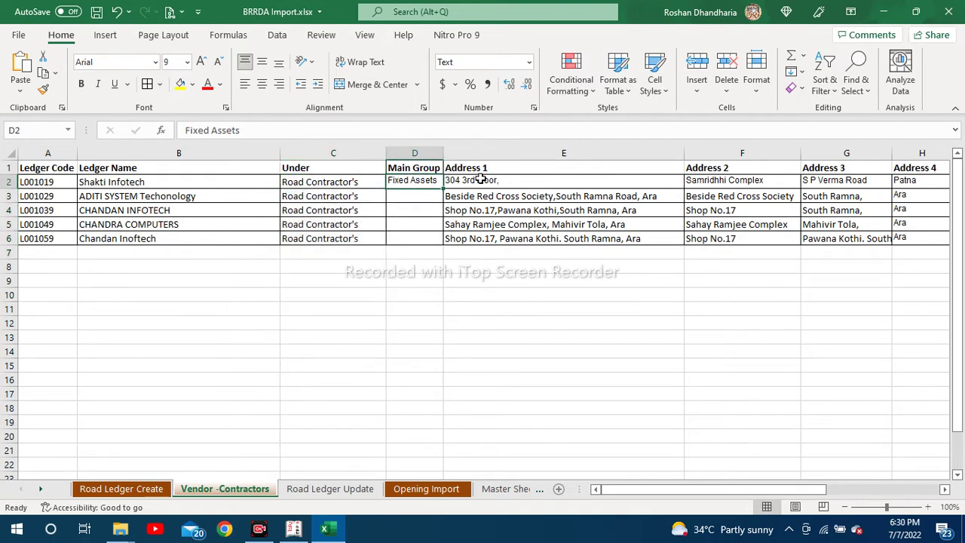
Step: Examine the first contractor's details in row 2 from Address 1 through to GST Registration Type
{"action": "key", "text": "Right"}
{"action": "key", "text": "Right"}
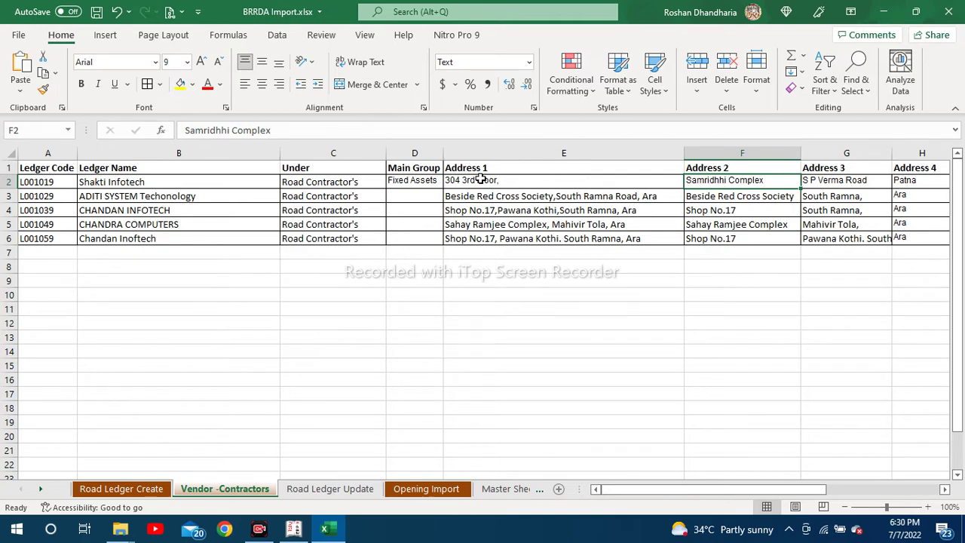
{"action": "key", "text": "Right"}
{"action": "key", "text": "Right"}
{"action": "key", "text": "Right"}
{"action": "key", "text": "Right"}
{"action": "key", "text": "Right"}
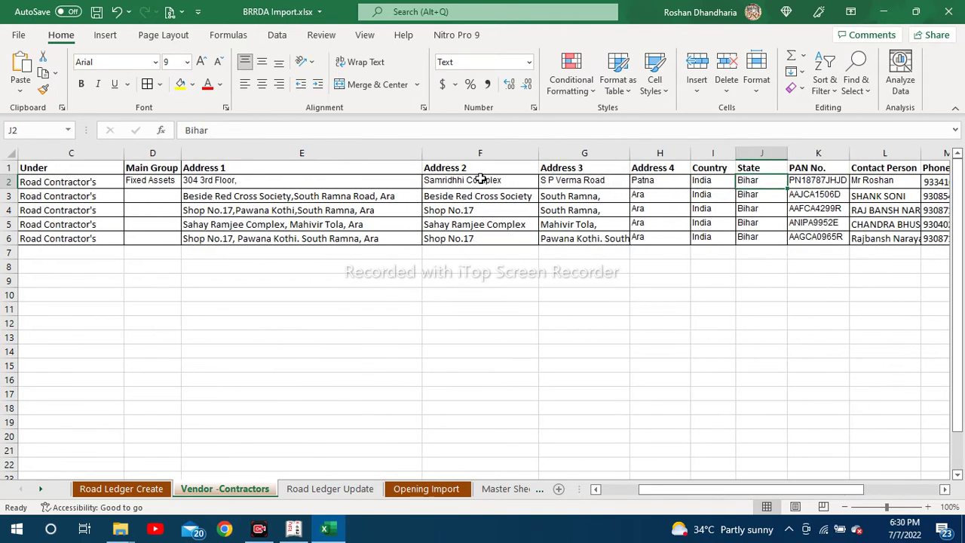
{"action": "key", "text": "Right"}
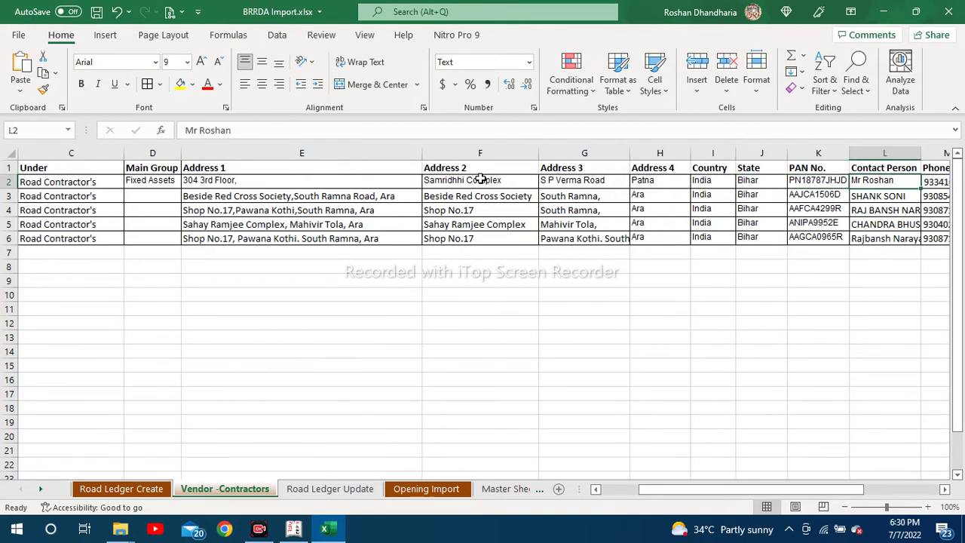
{"action": "key", "text": "Right"}
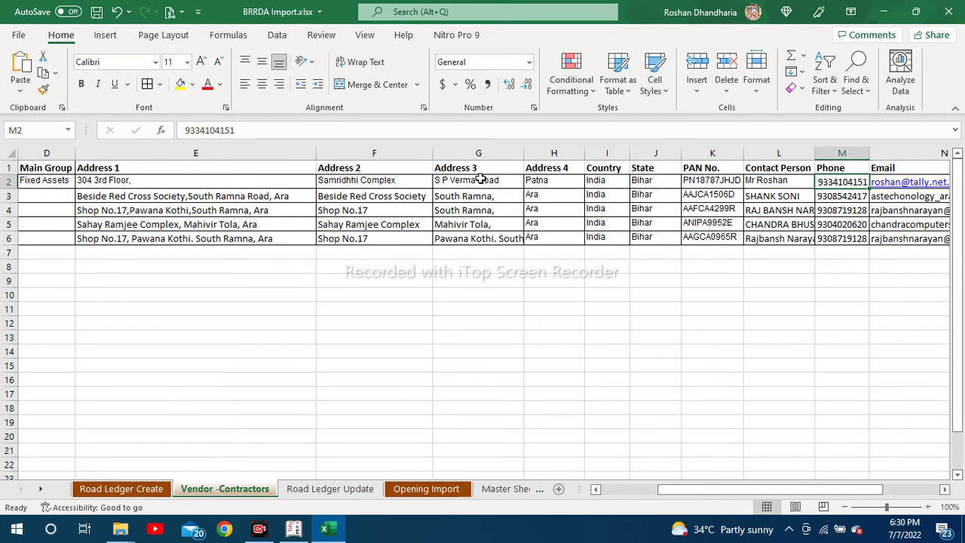
{"action": "key", "text": "Right"}
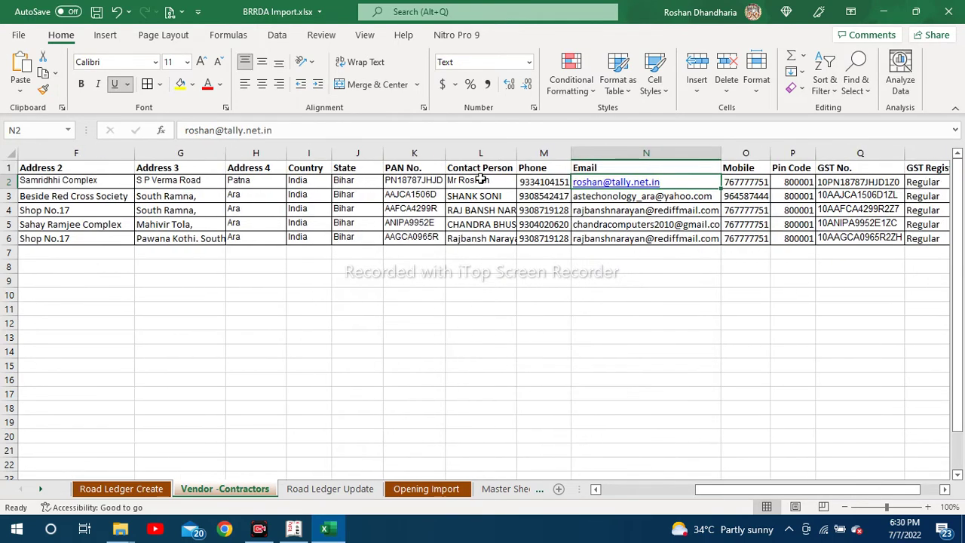
{"action": "key", "text": "Right"}
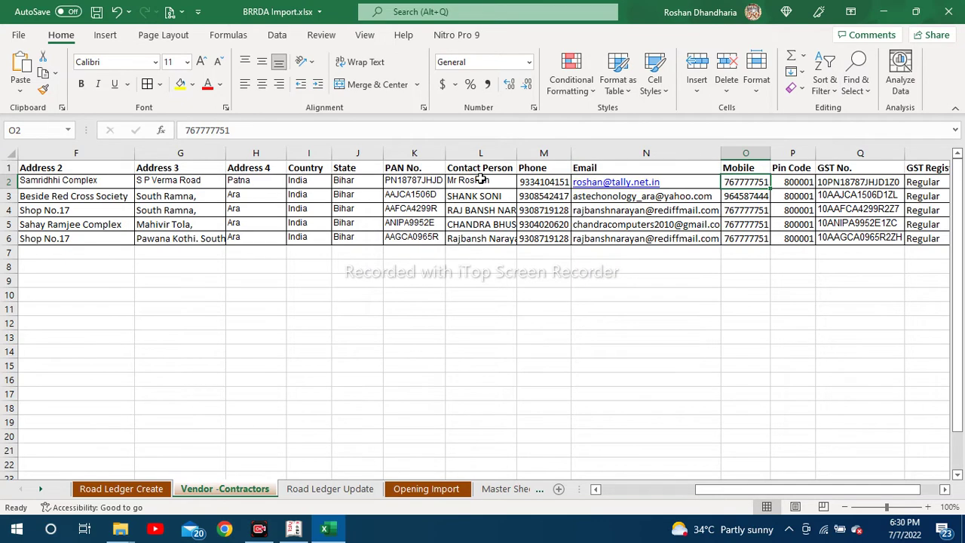
{"action": "key", "text": "Right"}
{"action": "key", "text": "Right"}
{"action": "key", "text": "Right"}
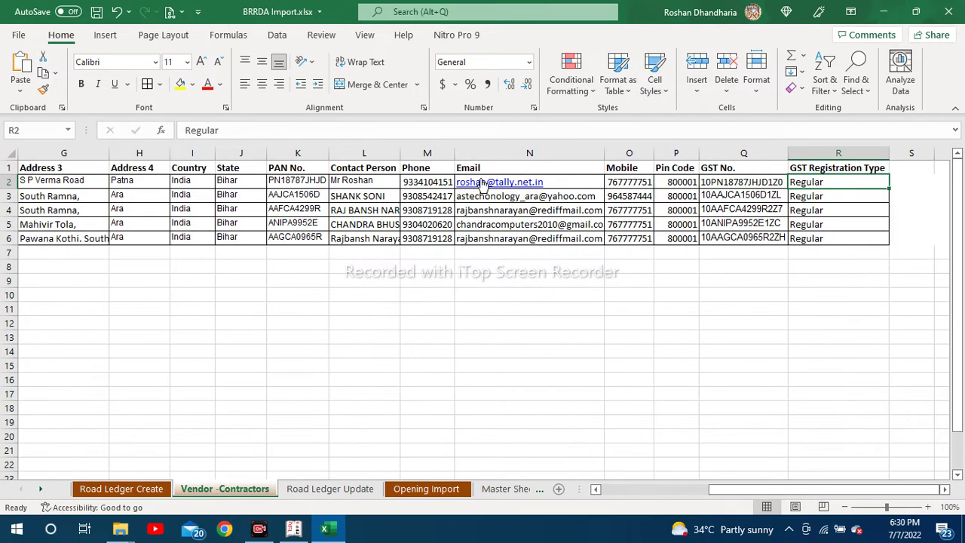
Step: Recheck the first contractor's details in row 2 from GST Registration Type back to Ledger Code
{"action": "key", "text": "Left"}
{"action": "key", "text": "Left"}
{"action": "key", "text": "Left"}
{"action": "key", "text": "Left"}
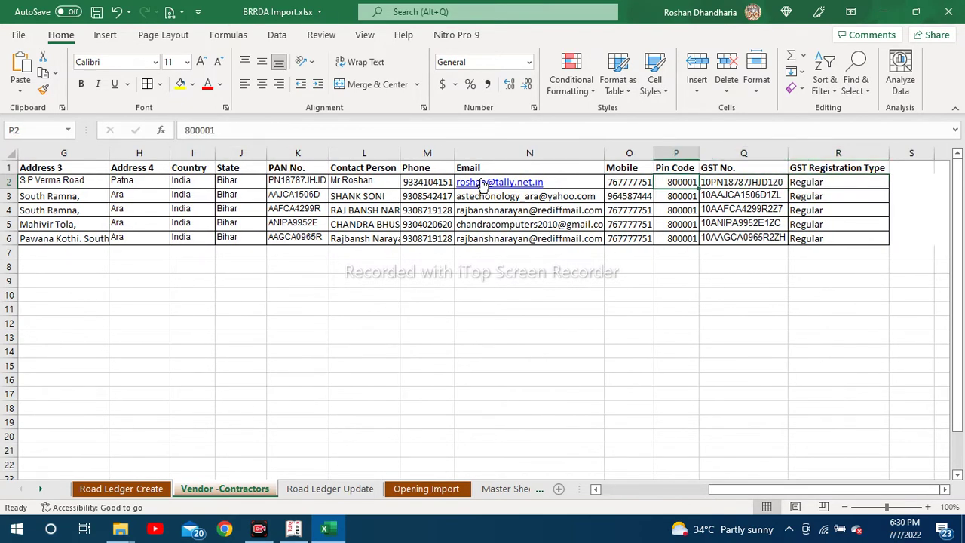
{"action": "key", "text": "Left"}
{"action": "key", "text": "Left"}
{"action": "key", "text": "Left"}
{"action": "key", "text": "Left"}
{"action": "key", "text": "Left"}
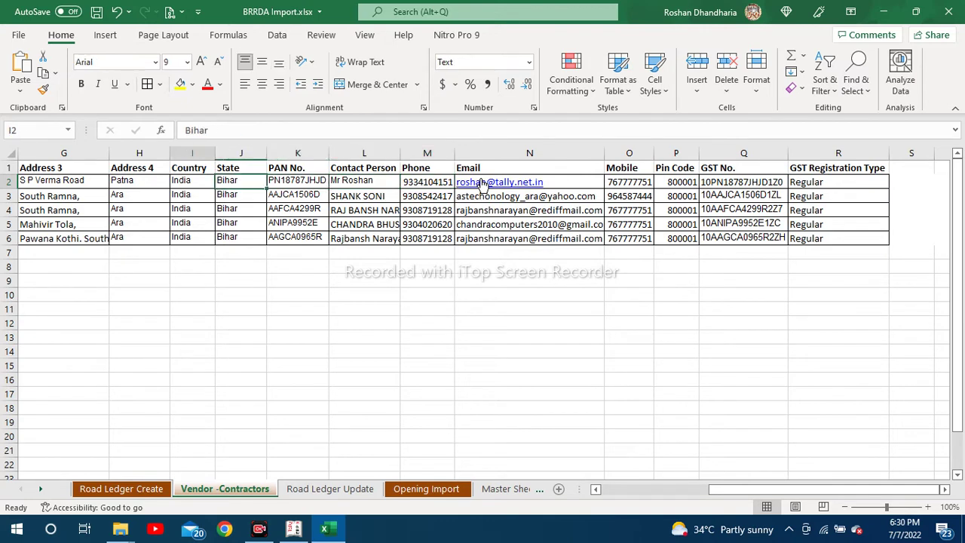
{"action": "key", "text": "Right"}
{"action": "key", "text": "Right"}
{"action": "key", "text": "Right"}
{"action": "key", "text": "Left"}
{"action": "key", "text": "Left"}
{"action": "key", "text": "Left"}
{"action": "key", "text": "Left"}
{"action": "key", "text": "Left"}
{"action": "key", "text": "Left"}
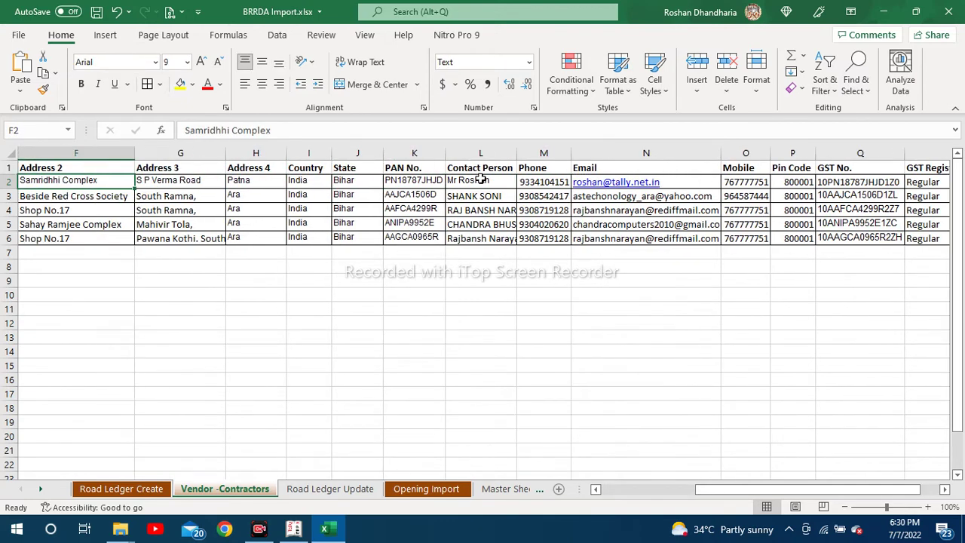
{"action": "key", "text": "Left"}
{"action": "key", "text": "Left"}
{"action": "key", "text": "Left"}
{"action": "key", "text": "Left"}
{"action": "key", "text": "Left"}
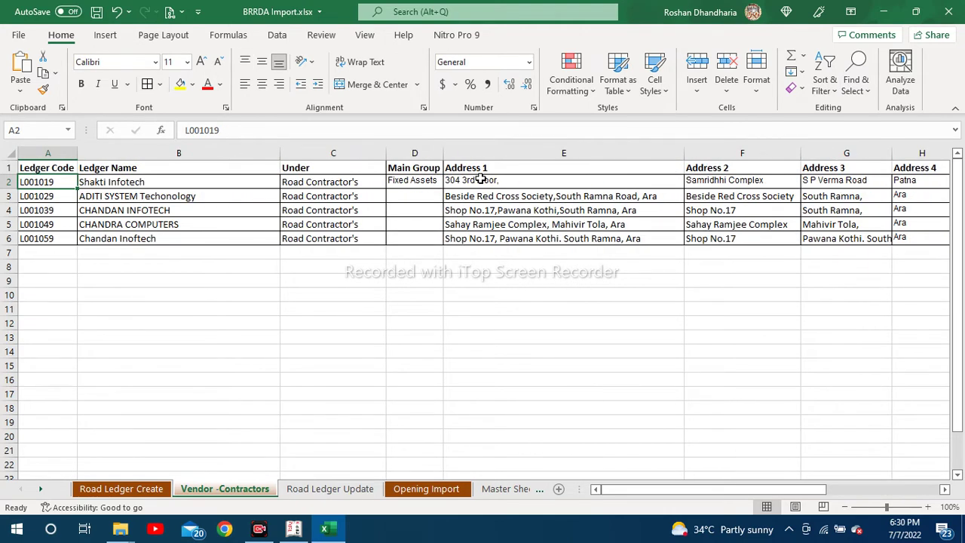
Step: Review the contractor ledger codes in column A and the header row from Ledger Code to Address 3
{"action": "key", "text": "Down"}
{"action": "key", "text": "Down"}
{"action": "key", "text": "Down"}
{"action": "key", "text": "Down"}
{"action": "key", "text": "Up"}
{"action": "key", "text": "Up"}
{"action": "key", "text": "Up"}
{"action": "key", "text": "Up"}
{"action": "key", "text": "Up"}
{"action": "key", "text": "Right"}
{"action": "key", "text": "Right"}
{"action": "key", "text": "Right"}
{"action": "key", "text": "Right"}
{"action": "key", "text": "Right"}
{"action": "key", "text": "Right"}
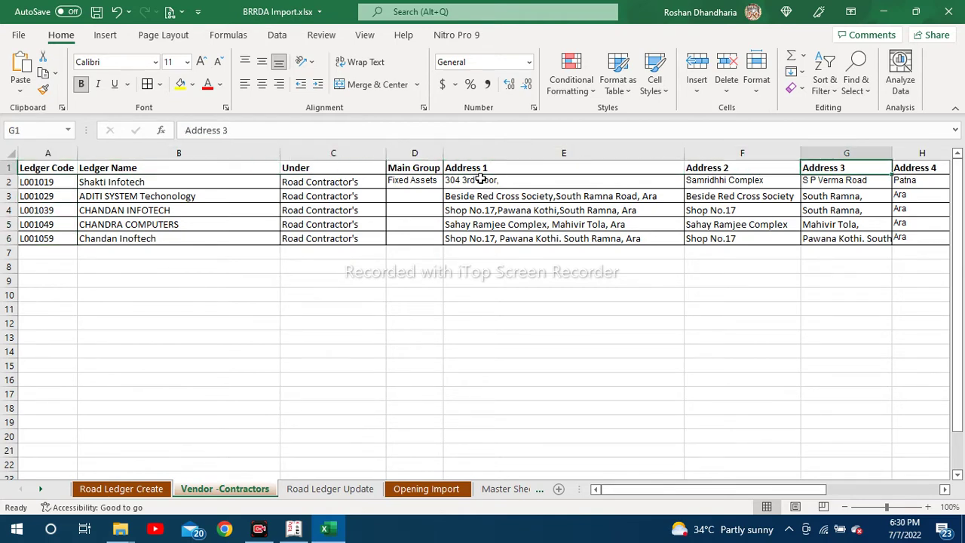
Step: Review the contractor sheet's header row beyond Address 3 and back to Address 2
{"action": "key", "text": "Right"}
{"action": "key", "text": "Right"}
{"action": "key", "text": "Right"}
{"action": "key", "text": "Right"}
{"action": "key", "text": "Right"}
{"action": "key", "text": "Left"}
{"action": "key", "text": "Left"}
{"action": "key", "text": "Left"}
{"action": "key", "text": "Left"}
{"action": "key", "text": "Left"}
{"action": "key", "text": "Left"}
{"action": "key", "text": "Left"}
{"action": "key", "text": "Left"}
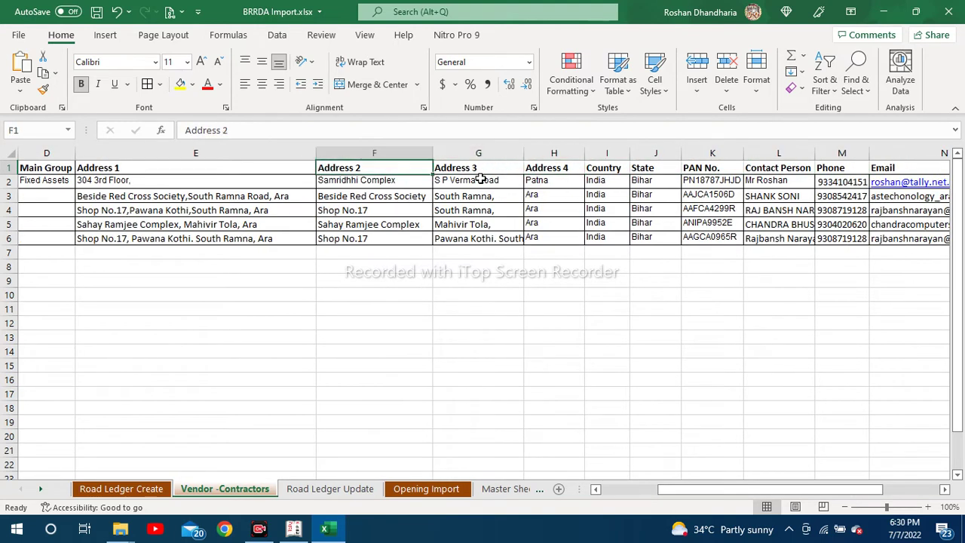
Step: Check the second contractor's Main Group and address entries in row 3 through to Address 4
{"action": "key", "text": "Left"}
{"action": "key", "text": "Down"}
{"action": "key", "text": "Down"}
{"action": "key", "text": "Right"}
{"action": "key", "text": "Right"}
{"action": "key", "text": "Right"}
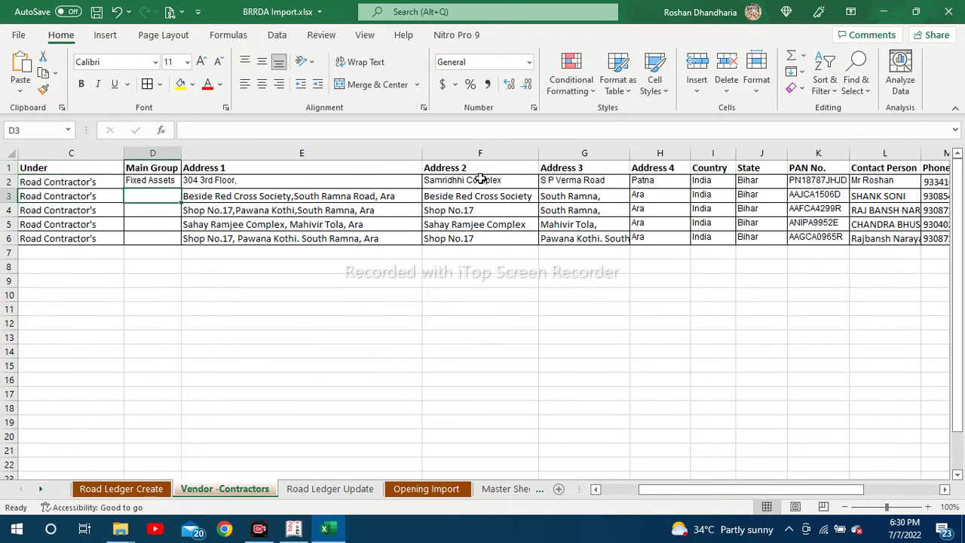
{"action": "key", "text": "Left"}
{"action": "key", "text": "Right"}
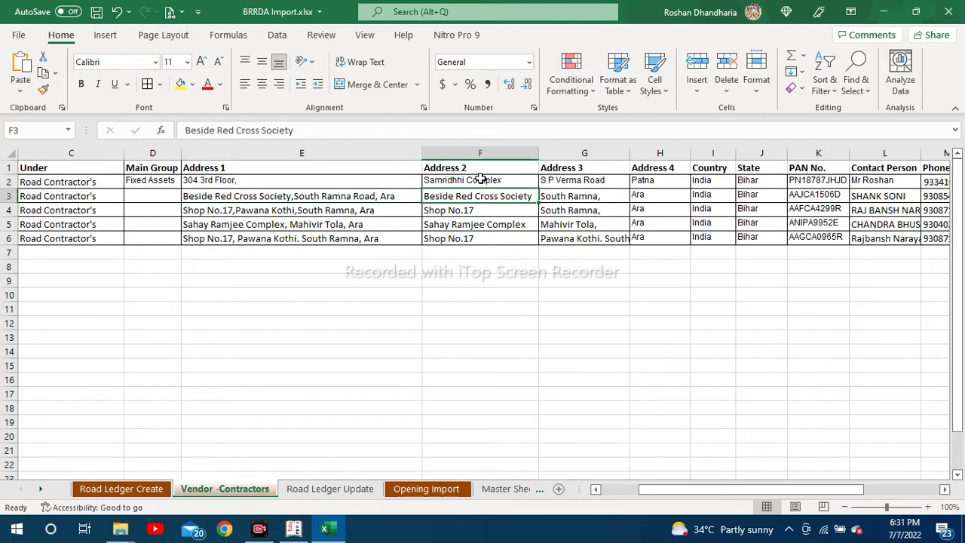
{"action": "key", "text": "Right"}
{"action": "key", "text": "Right"}
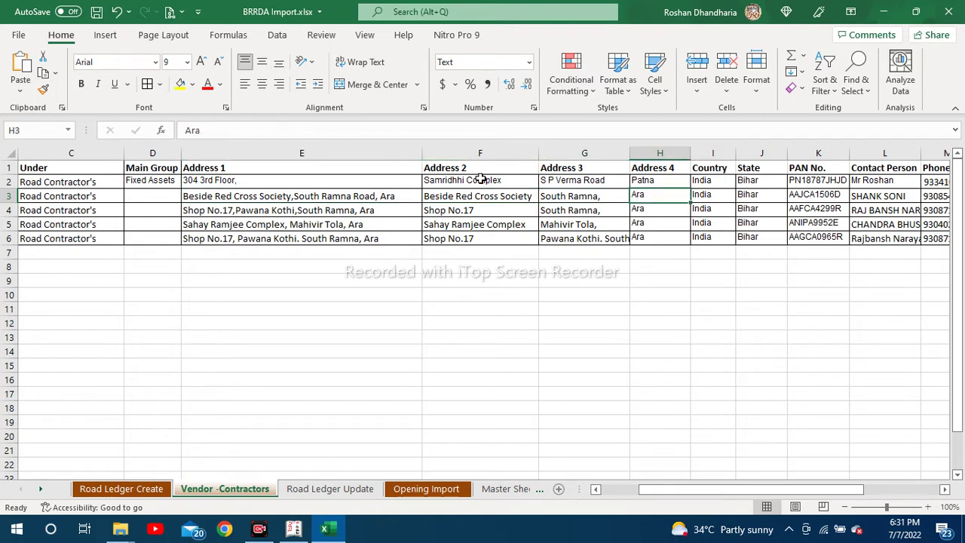
Step: Examine the second contractor's remaining details in row 3 from Country through to GST No
{"action": "key", "text": "Right"}
{"action": "key", "text": "Right"}
{"action": "key", "text": "Right"}
{"action": "key", "text": "Right"}
{"action": "key", "text": "Right"}
{"action": "key", "text": "Right"}
{"action": "key", "text": "Right"}
{"action": "key", "text": "Right"}
{"action": "key", "text": "Right"}
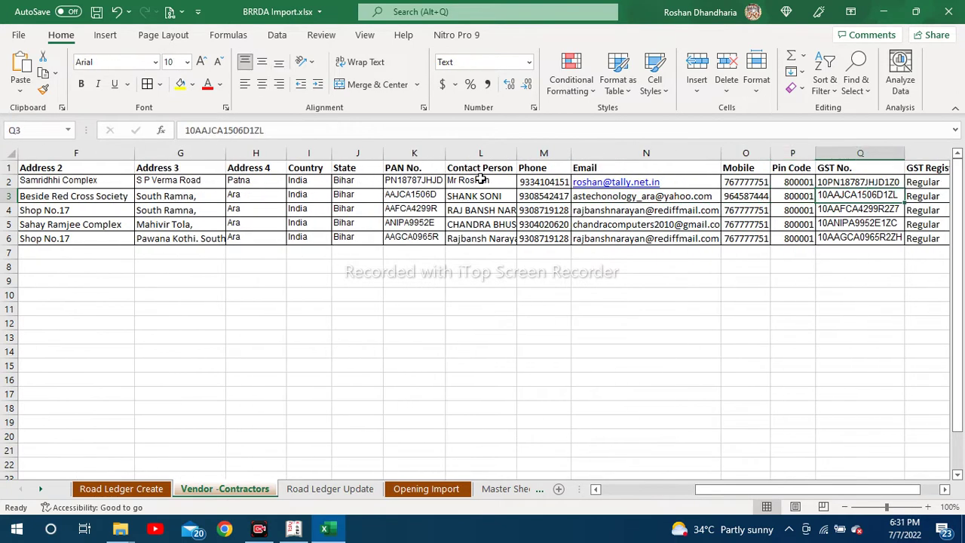
{"action": "scroll", "coordinate": [480, 179], "scroll_direction": "right", "scroll_amount": 2}
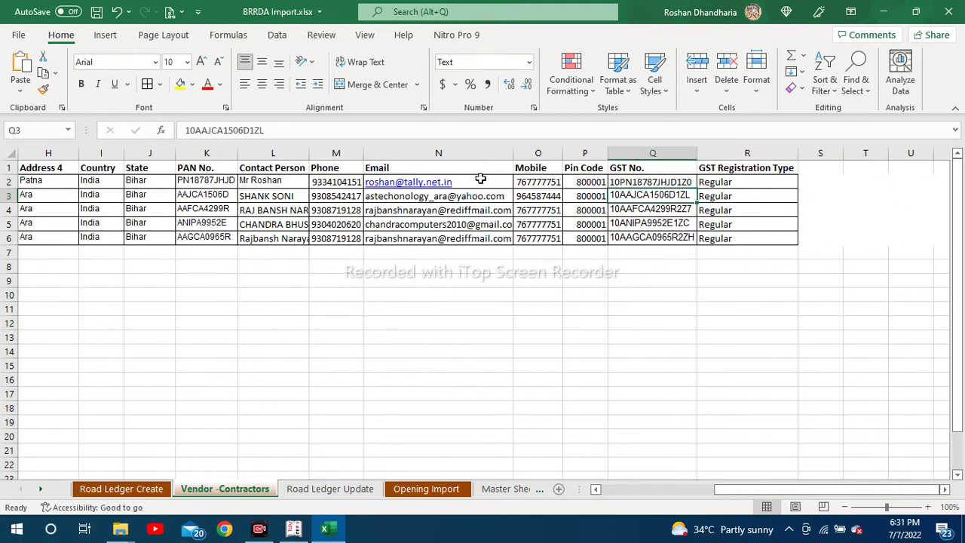
Step: Recheck the second contractor's details in row 3 from GST No. back past PAN No
{"action": "key", "text": "Left"}
{"action": "key", "text": "Left"}
{"action": "key", "text": "Left"}
{"action": "key", "text": "Left"}
{"action": "key", "text": "Left"}
{"action": "key", "text": "Left"}
{"action": "key", "text": "Left"}
{"action": "key", "text": "Right"}
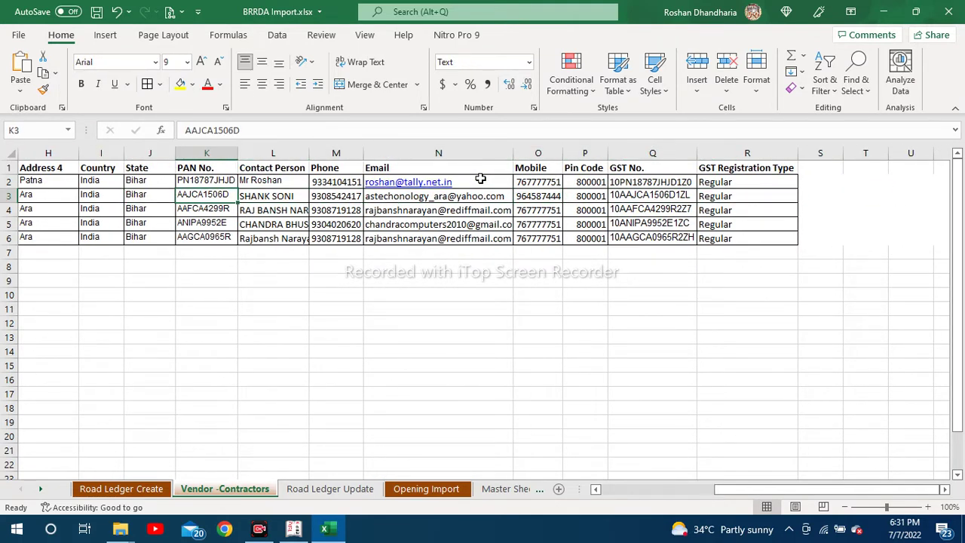
{"action": "key", "text": "Left"}
{"action": "key", "text": "Right"}
{"action": "key", "text": "Right"}
{"action": "key", "text": "Left"}
{"action": "key", "text": "Left"}
{"action": "key", "text": "Left"}
{"action": "key", "text": "Left"}
{"action": "key", "text": "Left"}
{"action": "key", "text": "Left"}
Step: Review the contractor ledger codes down column A
{"action": "key", "text": "Home"}
{"action": "key", "text": "Up"}
{"action": "key", "text": "Up"}
{"action": "key", "text": "Down"}
{"action": "key", "text": "Down"}
{"action": "key", "text": "Down"}
{"action": "key", "text": "Down"}
{"action": "key", "text": "Down"}
{"action": "key", "text": "Up"}
{"action": "key", "text": "Up"}
{"action": "key", "text": "Up"}
{"action": "key", "text": "Up"}
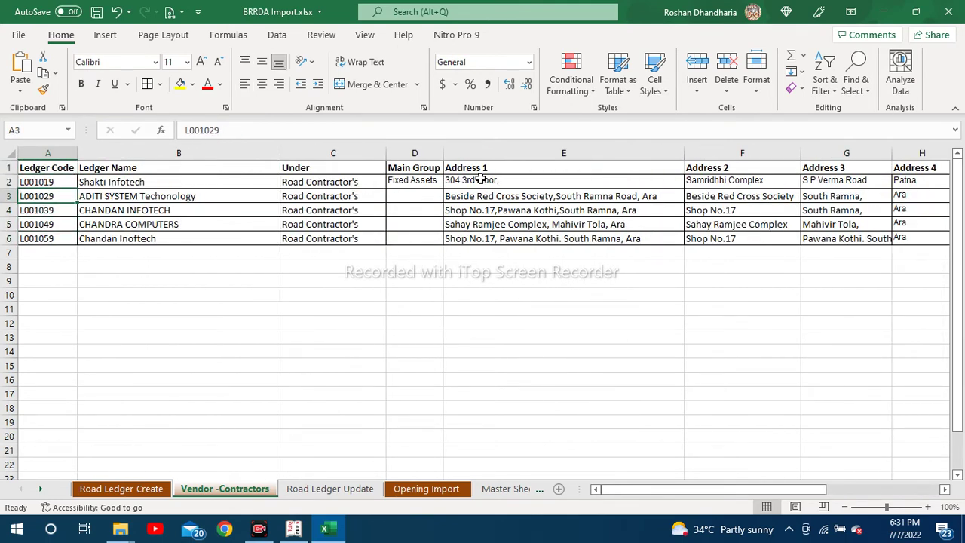
{"action": "key", "text": "Down"}
{"action": "key", "text": "Down"}
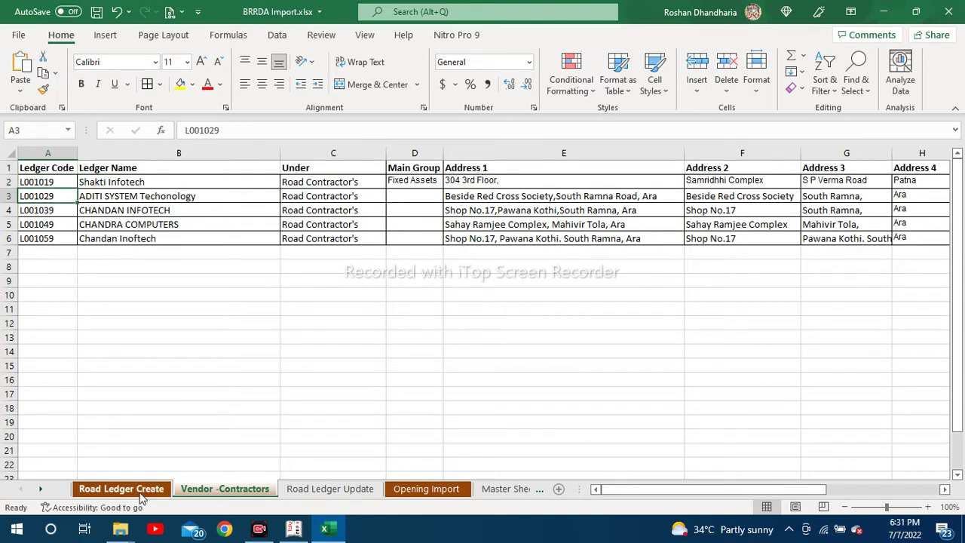
Step: Compare the Road Ledger Create sheet with the Road Ledger Update sheet
{"action": "left_click", "coordinate": [91, 490]}
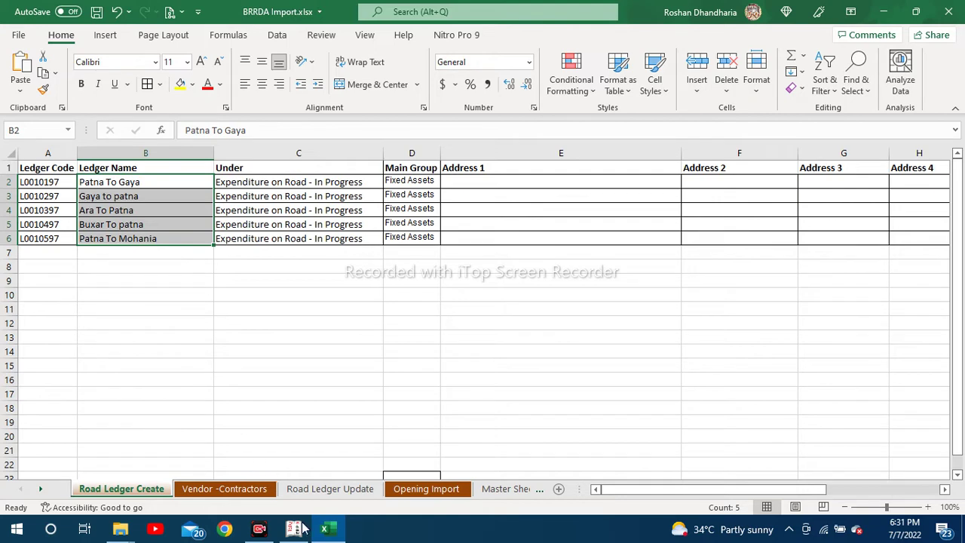
{"action": "left_click", "coordinate": [324, 490]}
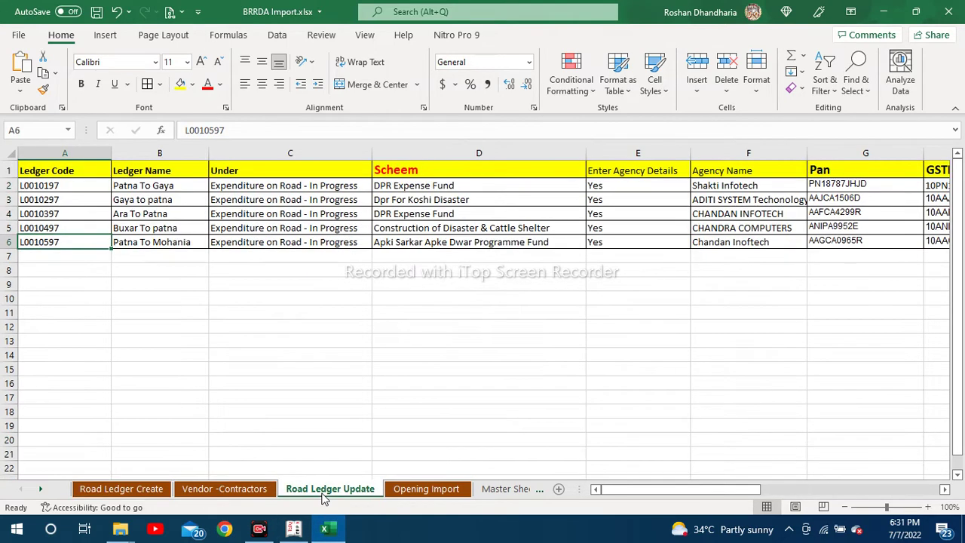
{"action": "left_click", "coordinate": [126, 489]}
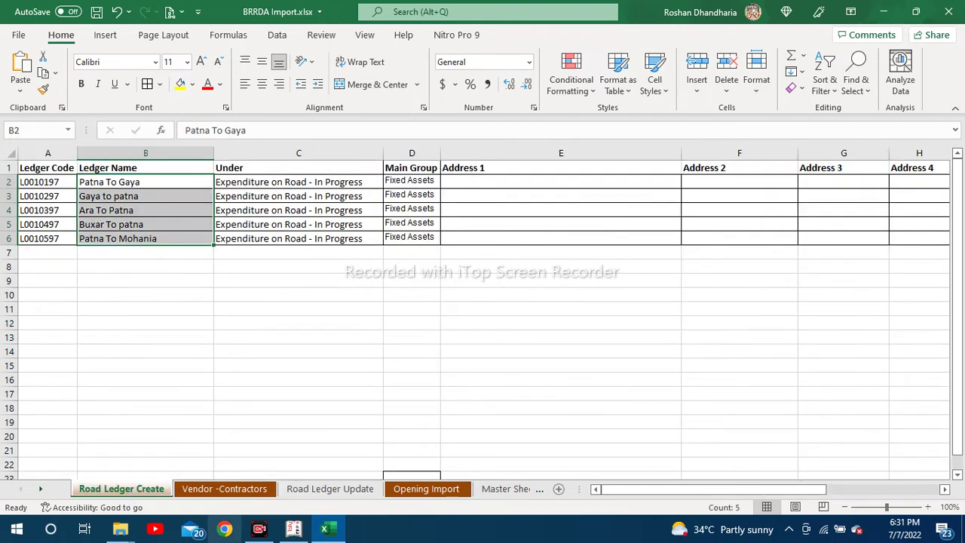
{"action": "left_click", "coordinate": [354, 493]}
Step: Check the Patna To Gaya road ledger in row 2 of Road Ledger Update and the scheme choices in D2
{"action": "left_click", "coordinate": [129, 201]}
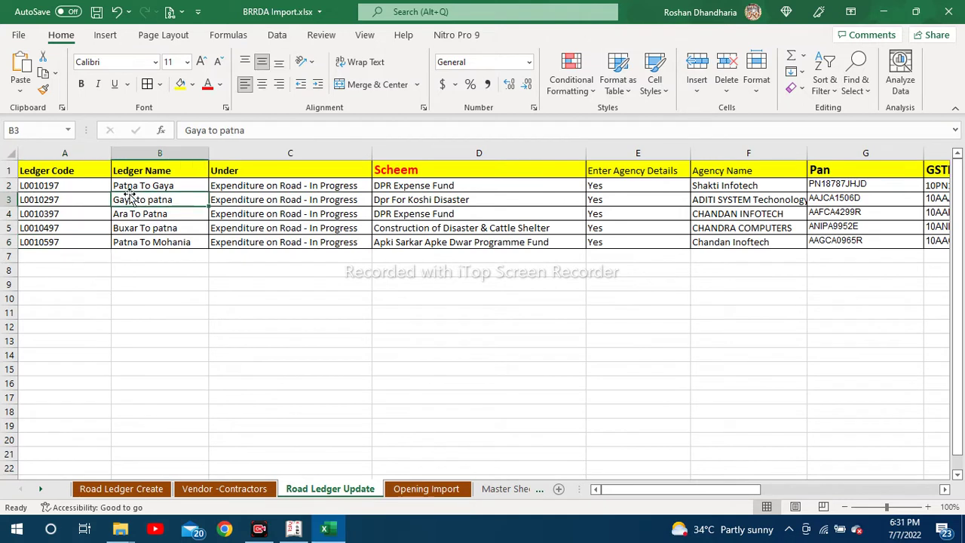
{"action": "left_click", "coordinate": [191, 187]}
{"action": "key", "text": "ctrl+c"}
{"action": "key", "text": "Return"}
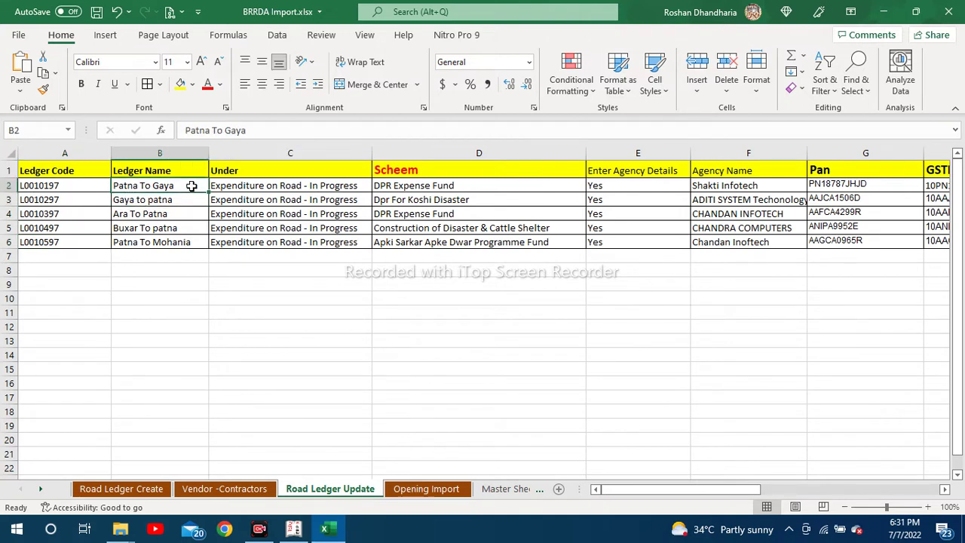
{"action": "key", "text": "Right"}
{"action": "key", "text": "Right"}
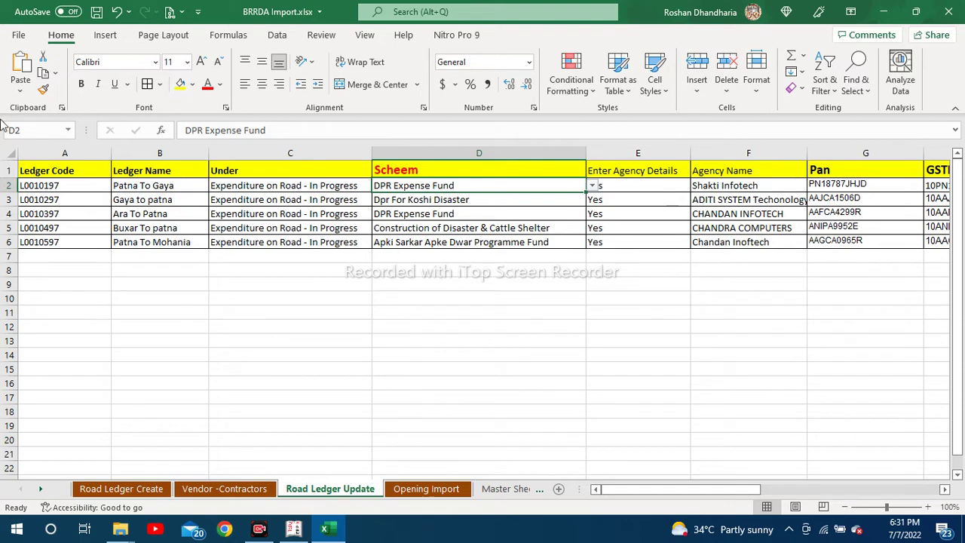
{"action": "left_click", "coordinate": [591, 186]}
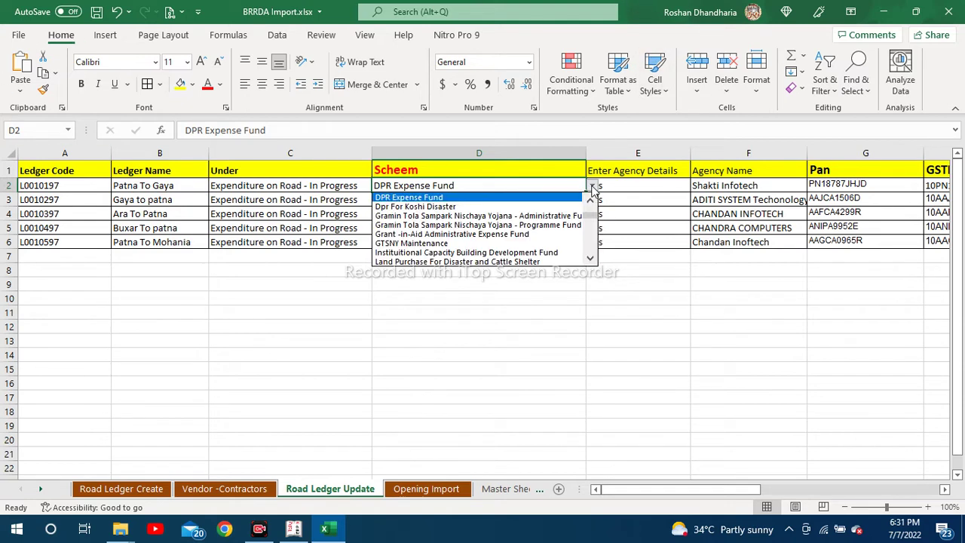
{"action": "left_click", "coordinate": [591, 186]}
Step: Examine the agency details of the Patna To Gaya road in row 2, from Enter Agency Details through to Tender No
{"action": "left_click", "coordinate": [625, 187]}
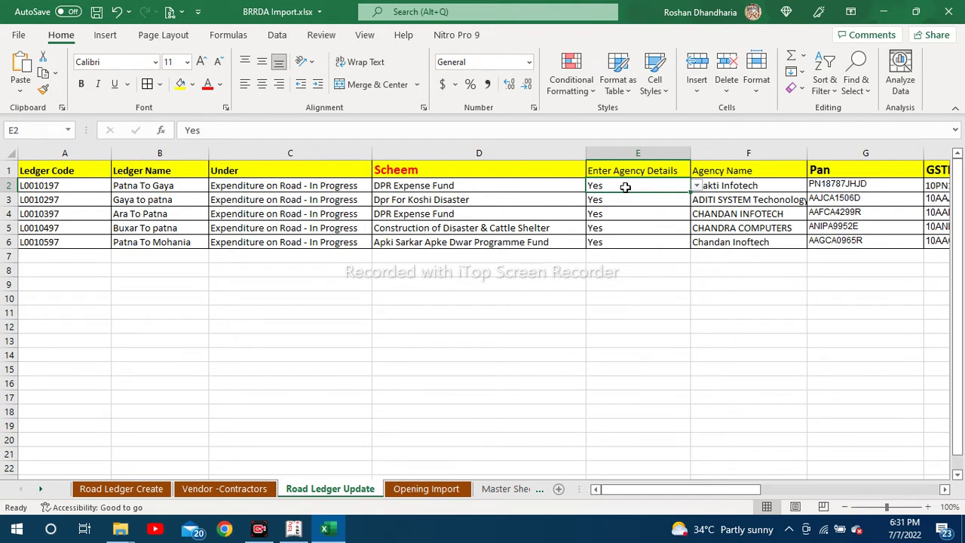
{"action": "key", "text": "Right"}
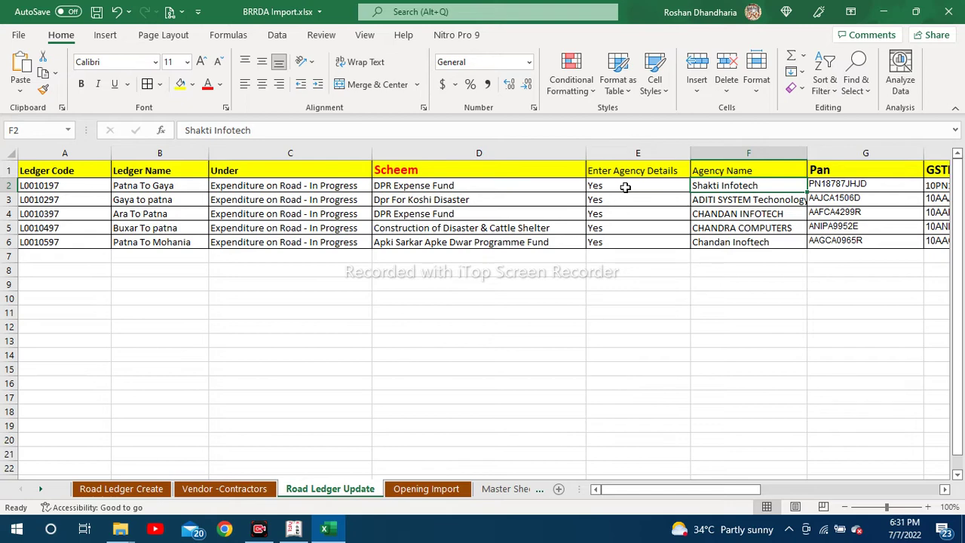
{"action": "key", "text": "Right"}
{"action": "key", "text": "Right"}
{"action": "key", "text": "Right"}
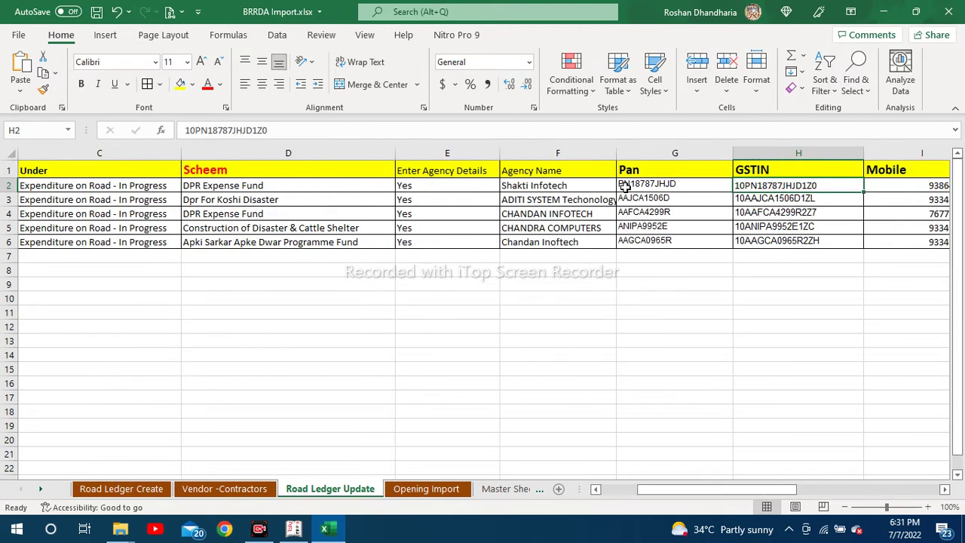
{"action": "key", "text": "Right"}
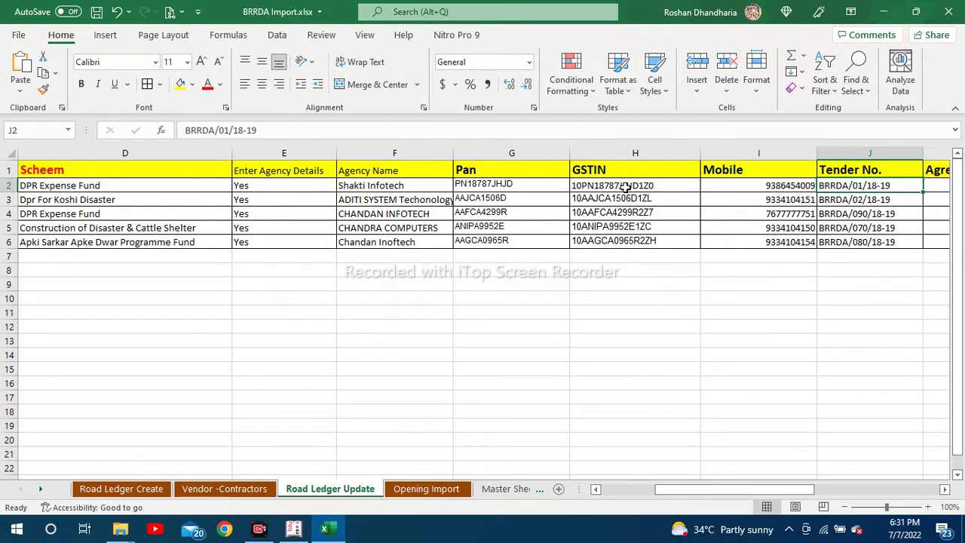
Step: Check the Patna To Gaya road's agreement number, scheme name, construction cost and construction validity dates in row 2
{"action": "key", "text": "Right"}
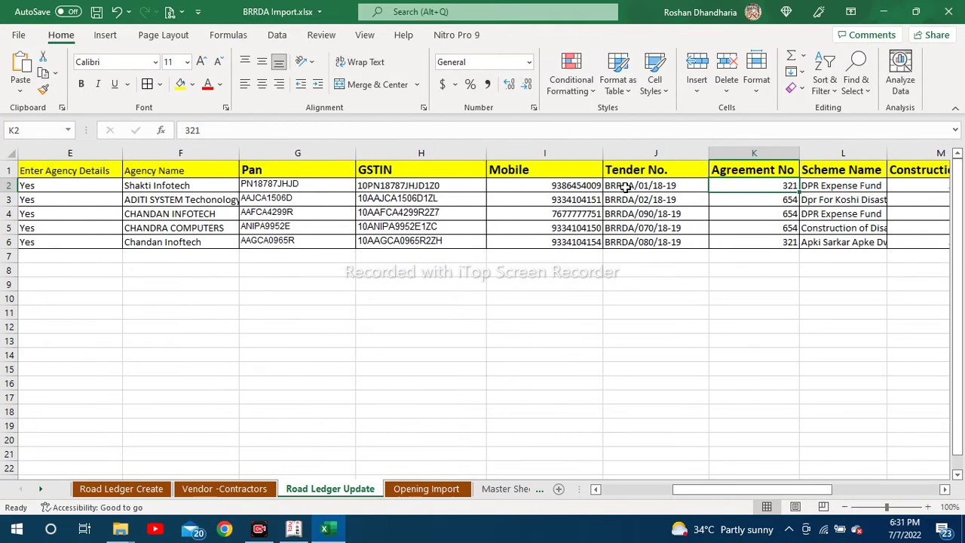
{"action": "key", "text": "Right"}
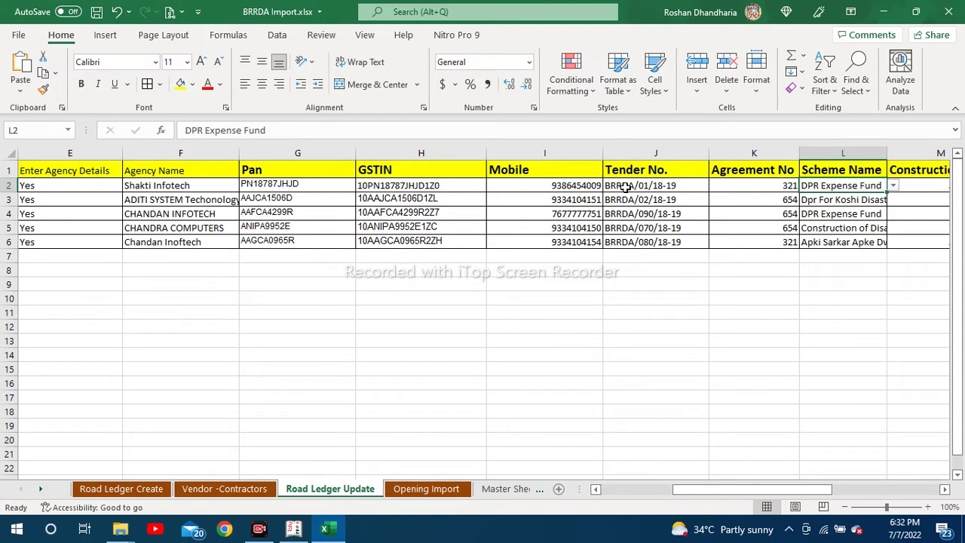
{"action": "key", "text": "Right"}
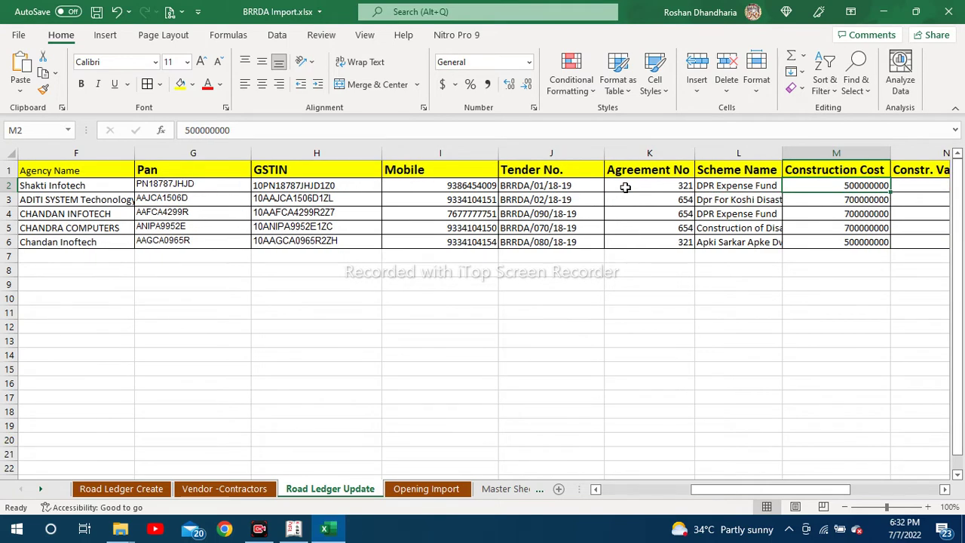
{"action": "key", "text": "Right"}
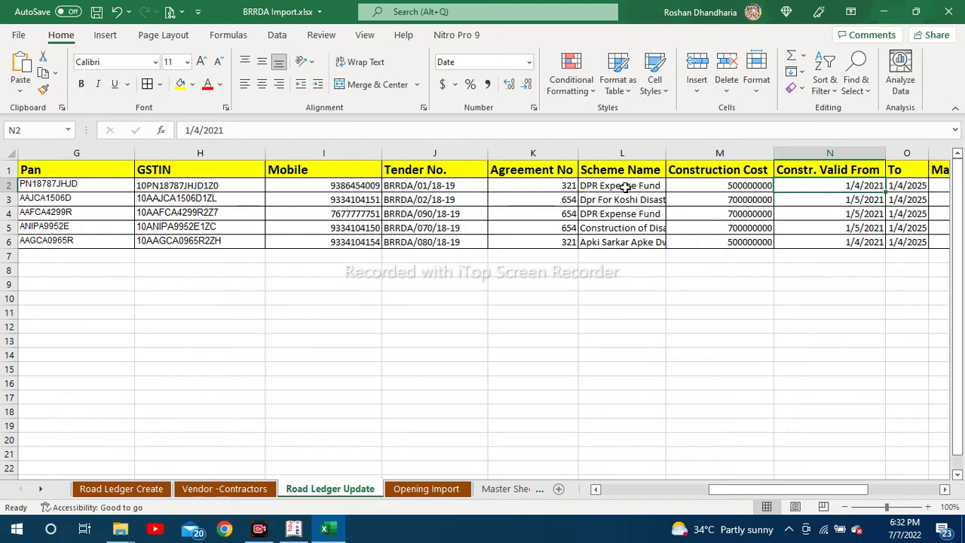
{"action": "key", "text": "Right"}
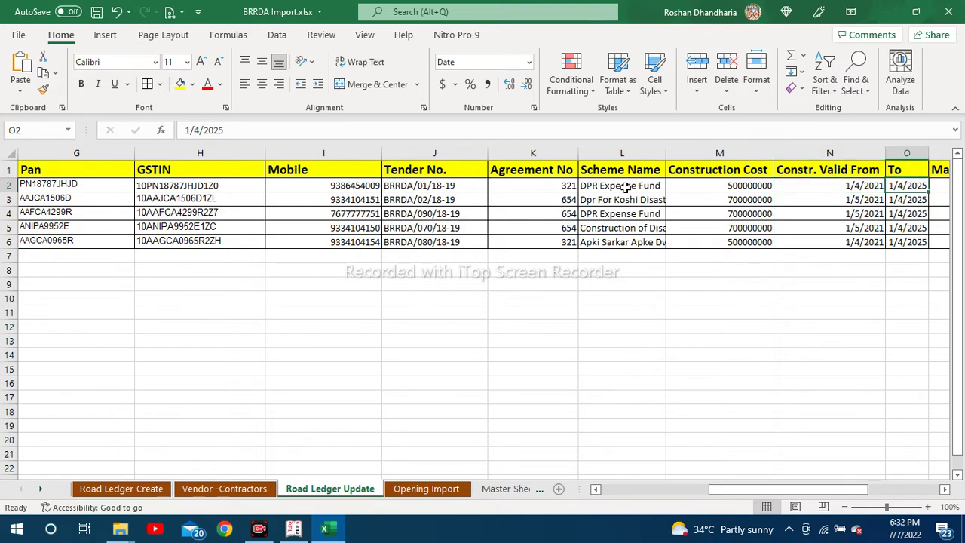
Step: Check the Patna To Gaya road's maintenance cost and validity dates through to Physical Completion Dt. in row 2
{"action": "key", "text": "Right"}
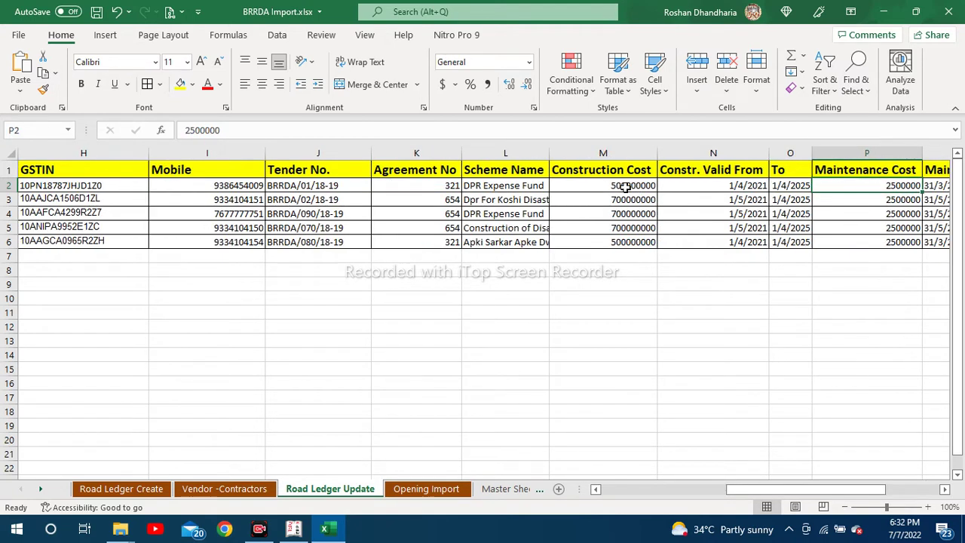
{"action": "key", "text": "Right"}
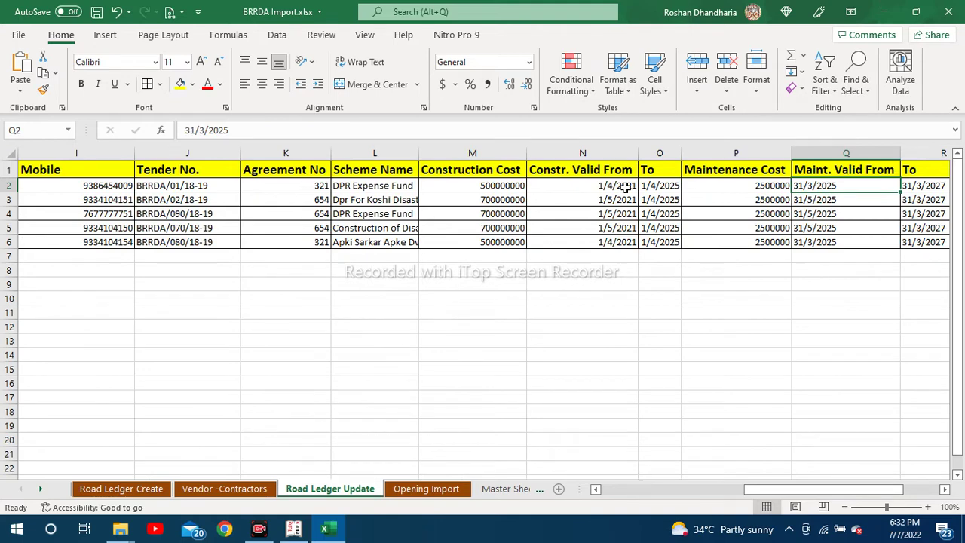
{"action": "key", "text": "Right"}
{"action": "key", "text": "Right"}
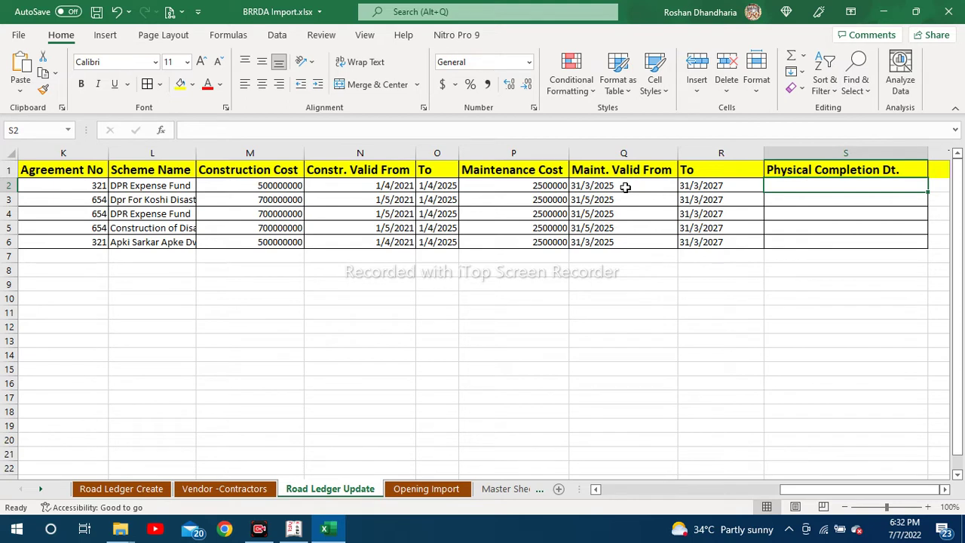
Step: Look over the Physical Completion Dt. column for the listed roads
{"action": "key", "text": "Down"}
{"action": "key", "text": "Down"}
{"action": "key", "text": "Down"}
{"action": "key", "text": "Down"}
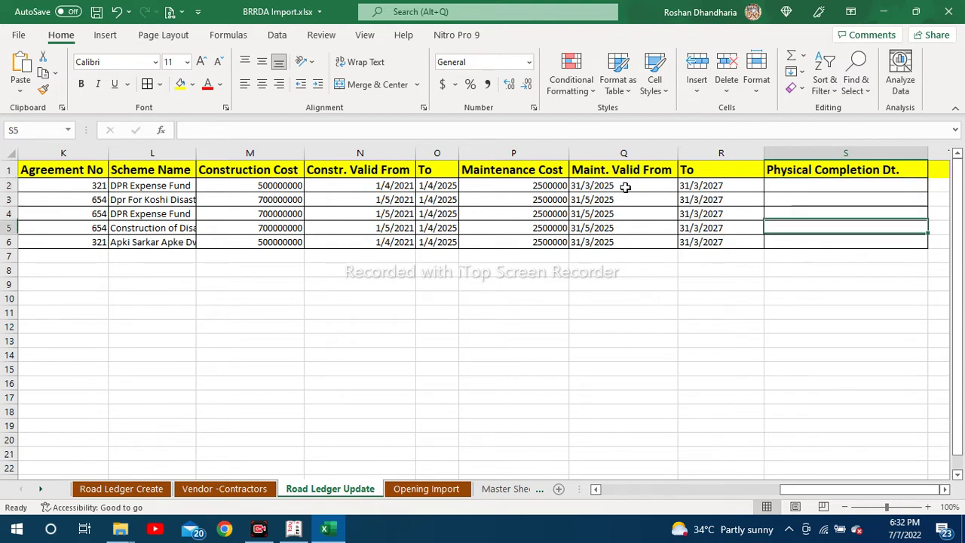
{"action": "key", "text": "Up"}
{"action": "key", "text": "Up"}
{"action": "key", "text": "Up"}
{"action": "key", "text": "Up"}
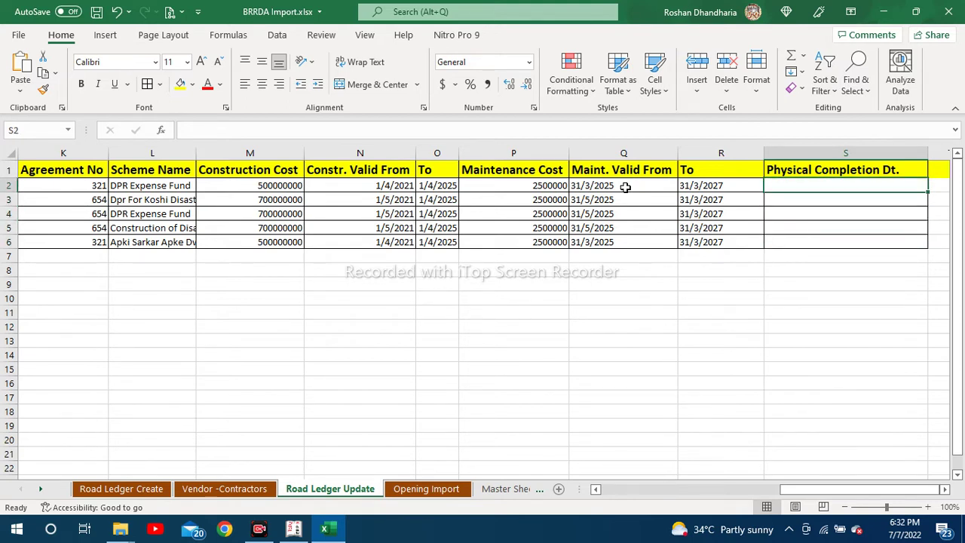
Step: Recheck the Patna To Gaya road's details in row 2 from Physical Completion Dt. back to Ledger Code
{"action": "key", "text": "Left"}
{"action": "key", "text": "Left"}
{"action": "key", "text": "Left"}
{"action": "key", "text": "Left"}
{"action": "key", "text": "Left"}
{"action": "key", "text": "Left"}
{"action": "key", "text": "Left"}
{"action": "key", "text": "Left"}
{"action": "key", "text": "Left"}
{"action": "key", "text": "Left"}
{"action": "key", "text": "Left"}
{"action": "key", "text": "Left"}
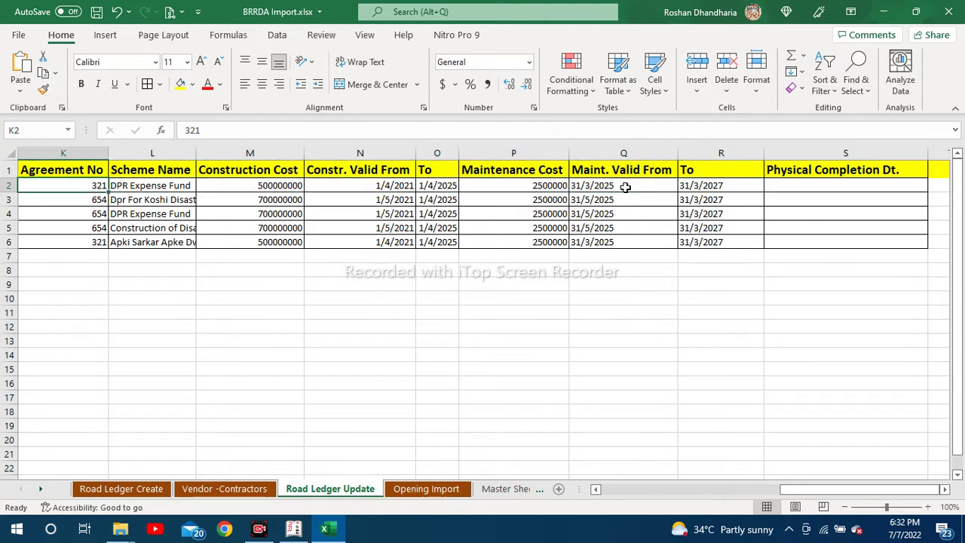
{"action": "key", "text": "Left"}
{"action": "key", "text": "Left"}
{"action": "key", "text": "Left"}
{"action": "key", "text": "Left"}
{"action": "key", "text": "Left"}
{"action": "key", "text": "Left"}
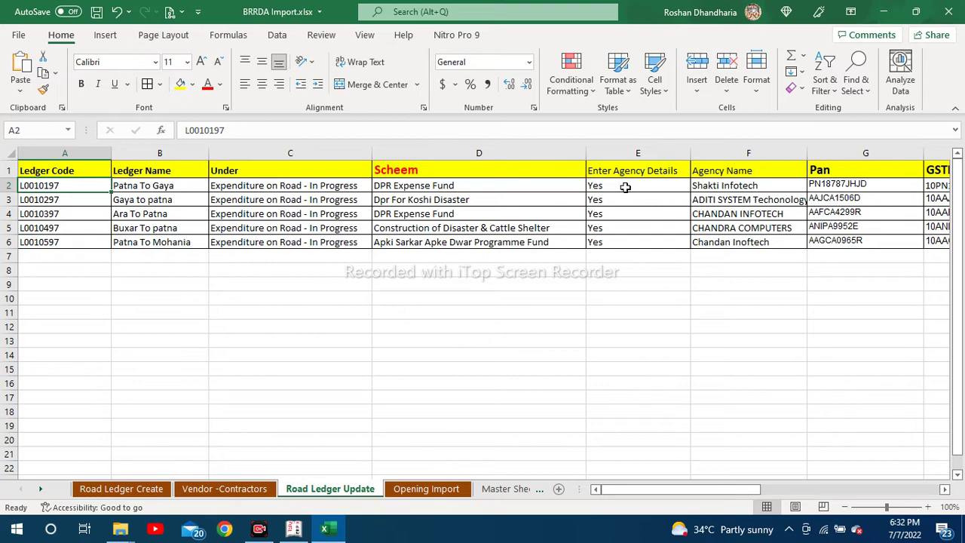
Step: Examine the Opening Import sheet's first entry, from Ledger Name to its Cost Center and Amount
{"action": "left_click", "coordinate": [426, 489]}
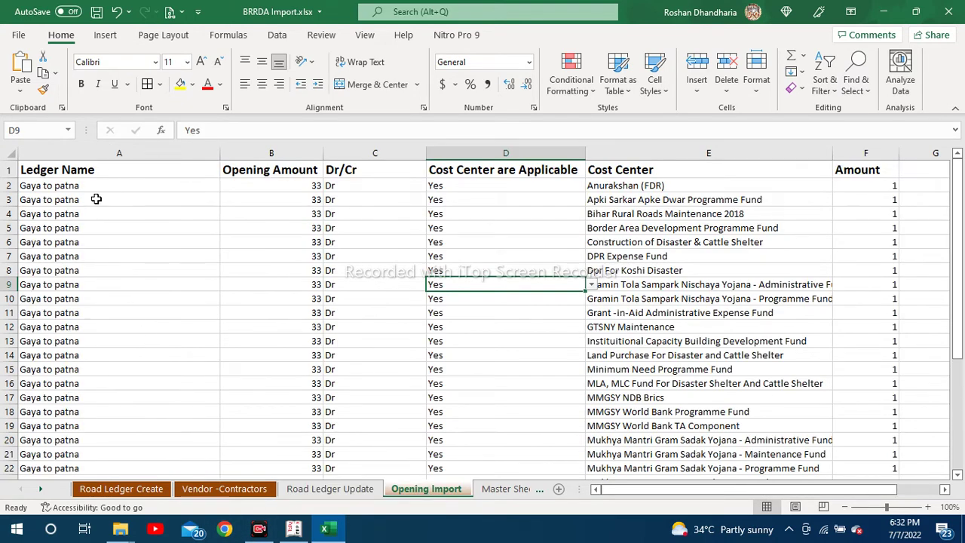
{"action": "left_click", "coordinate": [96, 188]}
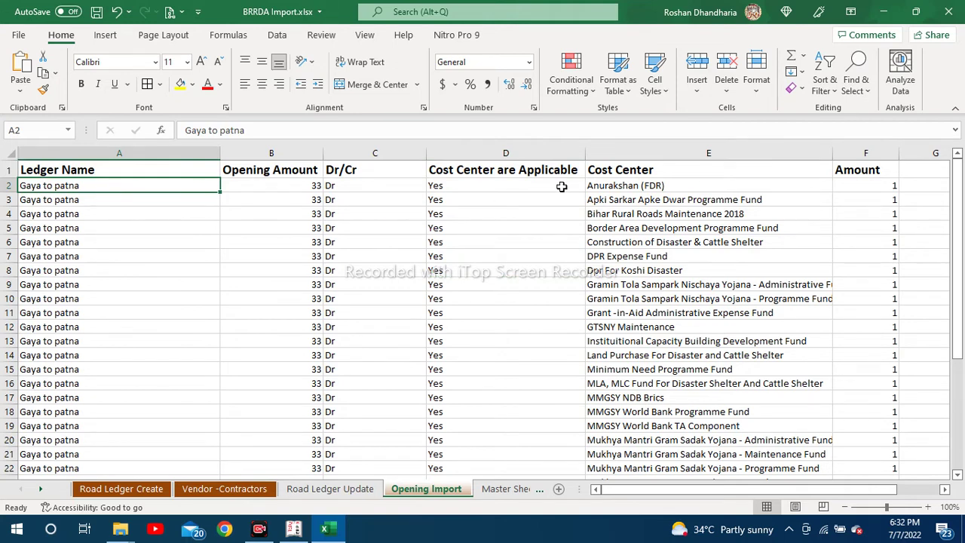
{"action": "left_click", "coordinate": [784, 188]}
{"action": "left_click", "coordinate": [873, 187]}
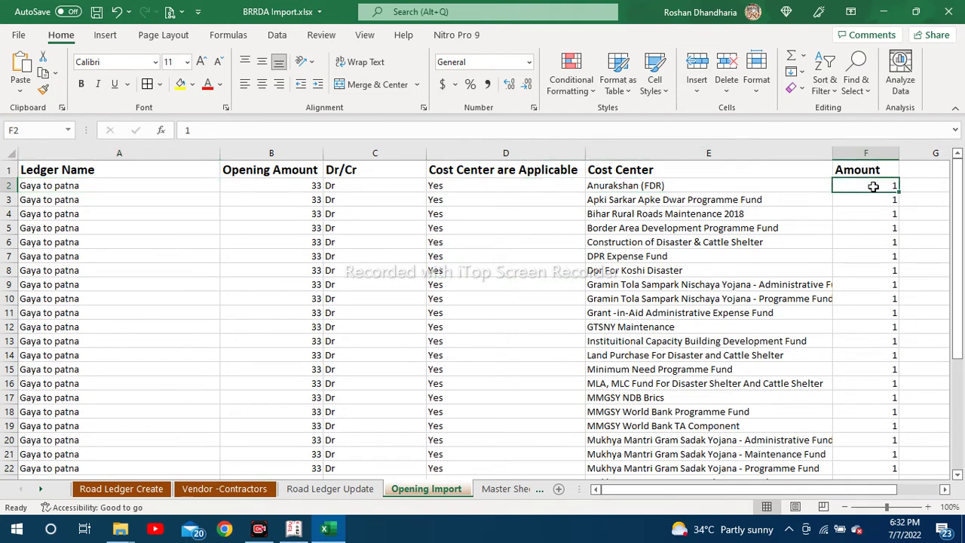
Step: Compare the Cost Center amounts for Gaya to patna with its Opening Amount through the last entry of the Opening Import sheet
{"action": "left_click", "coordinate": [798, 189]}
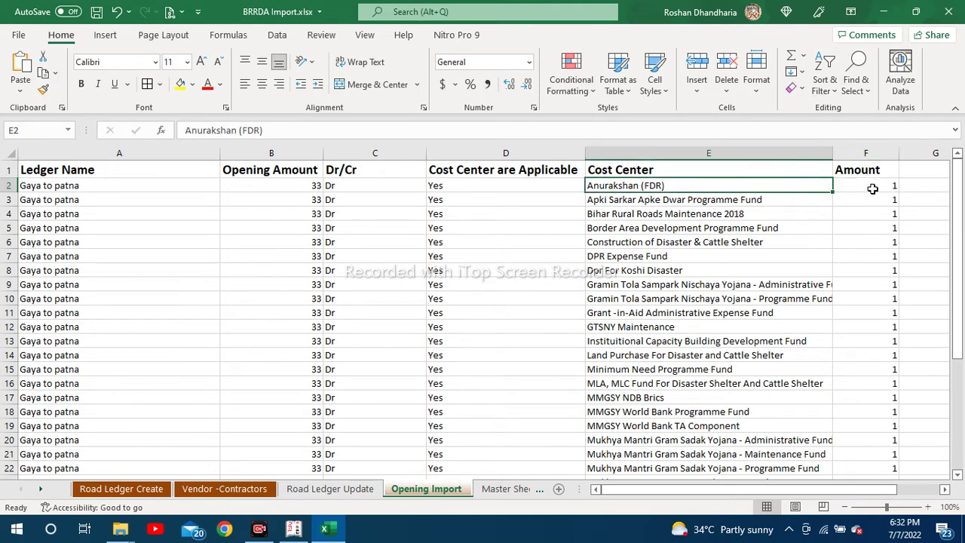
{"action": "left_click", "coordinate": [872, 188]}
{"action": "scroll", "coordinate": [890, 267], "scroll_direction": "down", "scroll_amount": 7}
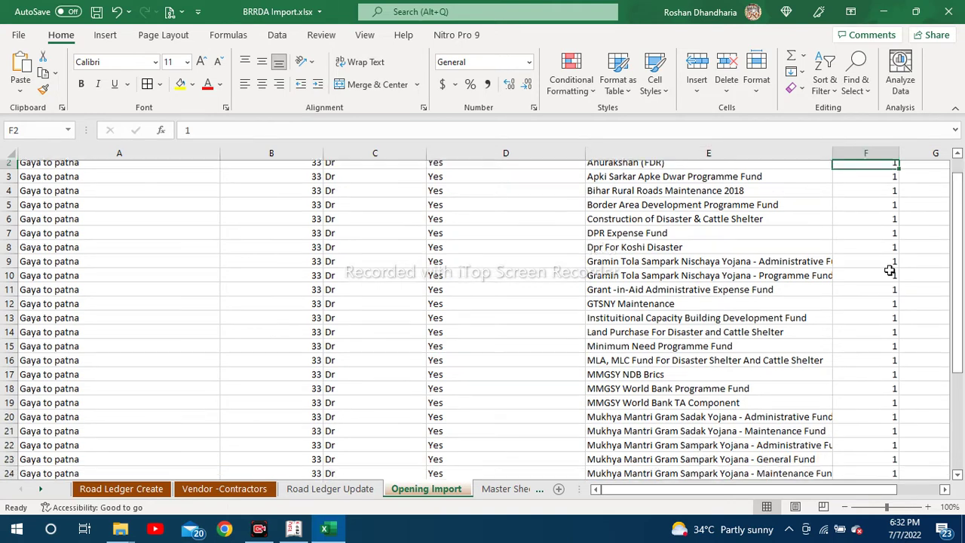
{"action": "left_click", "coordinate": [295, 335]}
{"action": "scroll", "coordinate": [790, 339], "scroll_direction": "up", "scroll_amount": 7}
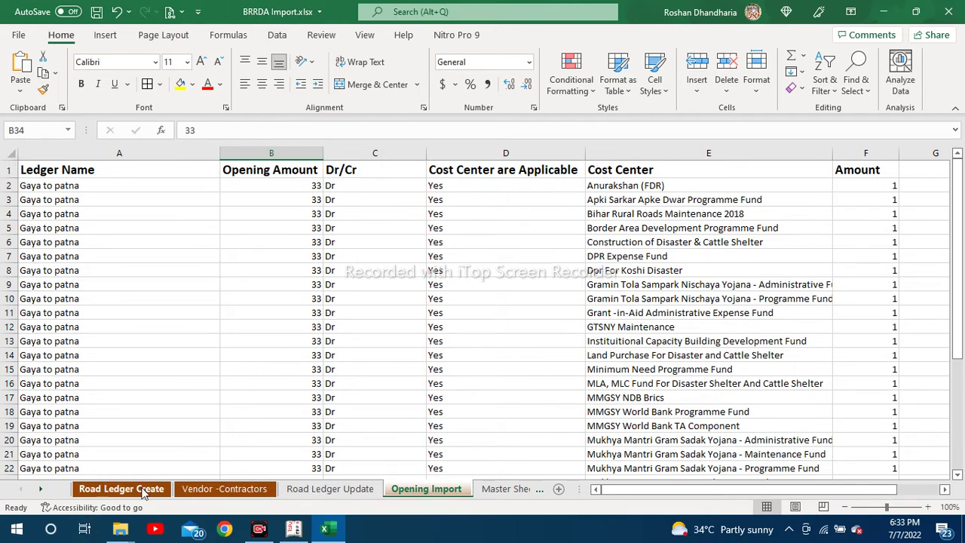
Step: Review the workbook's sheets in order, from Road Ledger Create through Opening Import to the Master Sheet lists
{"action": "left_click", "coordinate": [145, 490]}
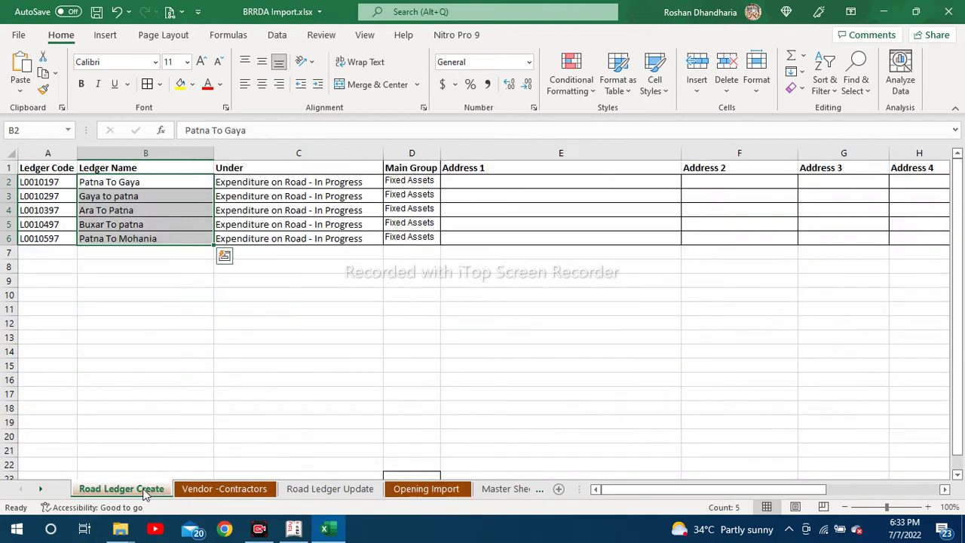
{"action": "left_click", "coordinate": [224, 490]}
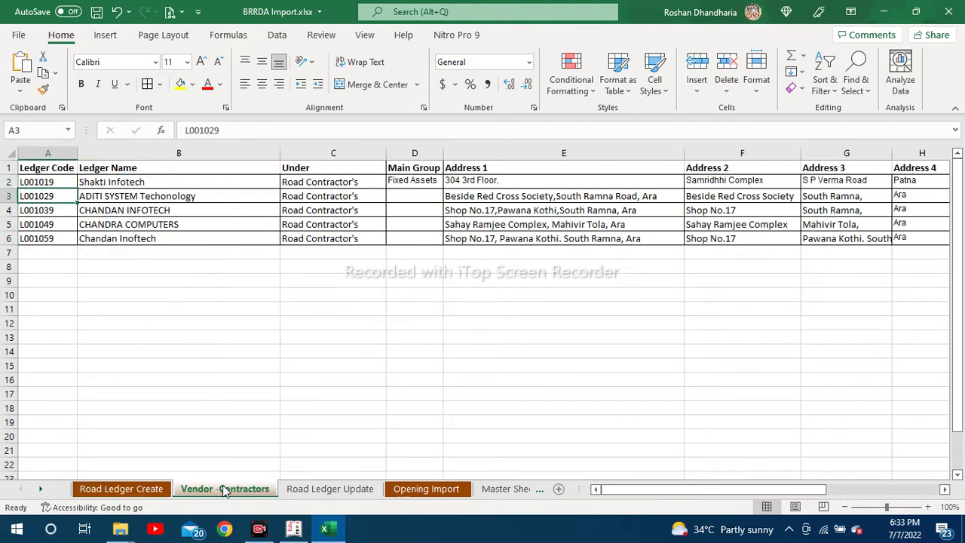
{"action": "left_click", "coordinate": [321, 490]}
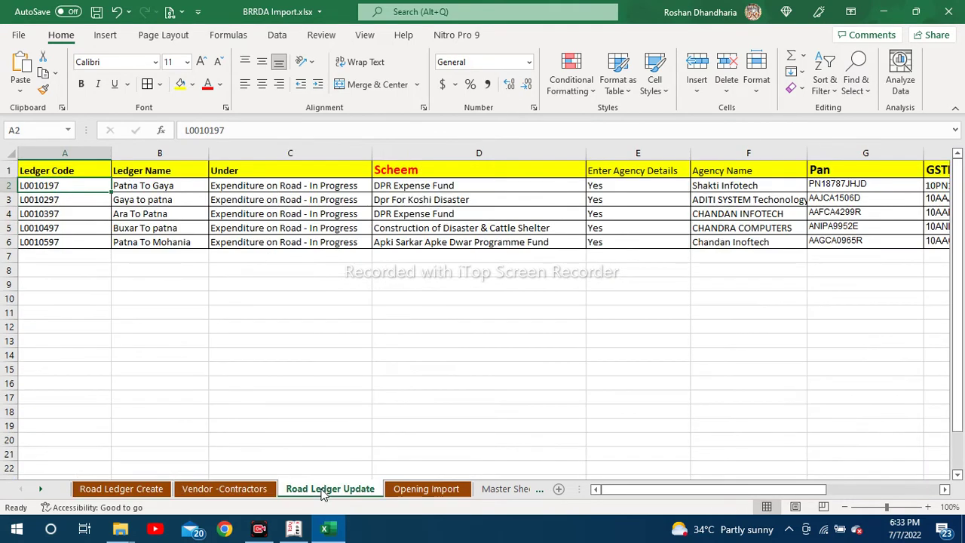
{"action": "left_click", "coordinate": [400, 490]}
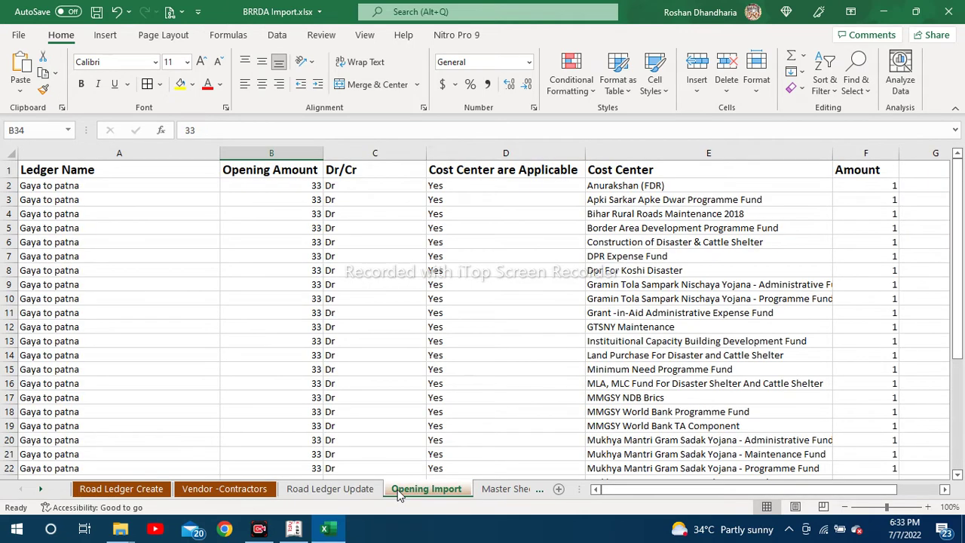
{"action": "left_click", "coordinate": [487, 489]}
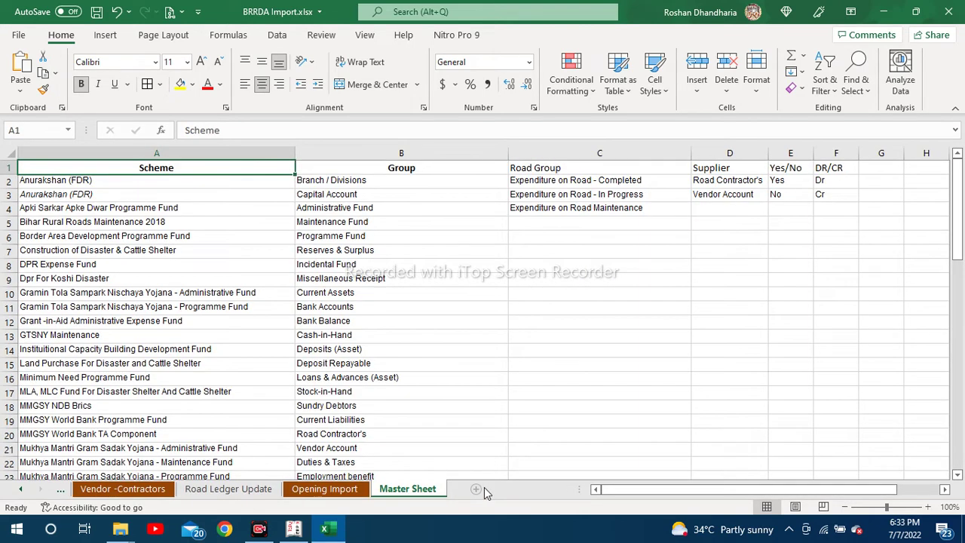
{"action": "scroll", "coordinate": [299, 241], "scroll_direction": "down", "scroll_amount": 3}
{"action": "scroll", "coordinate": [298, 241], "scroll_direction": "up", "scroll_amount": 3}
Step: Check the selectable Under groups for the first contractor on the Vendor -Contractors sheet against the Master Sheet
{"action": "left_click", "coordinate": [123, 489]}
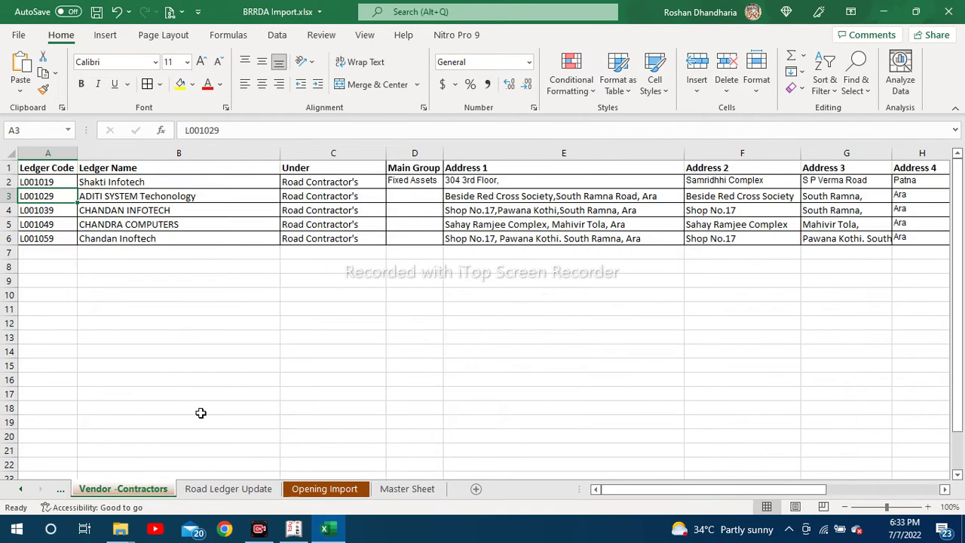
{"action": "left_click", "coordinate": [380, 181]}
{"action": "left_click", "coordinate": [393, 186]}
{"action": "left_click", "coordinate": [393, 186]}
{"action": "left_click", "coordinate": [409, 488]}
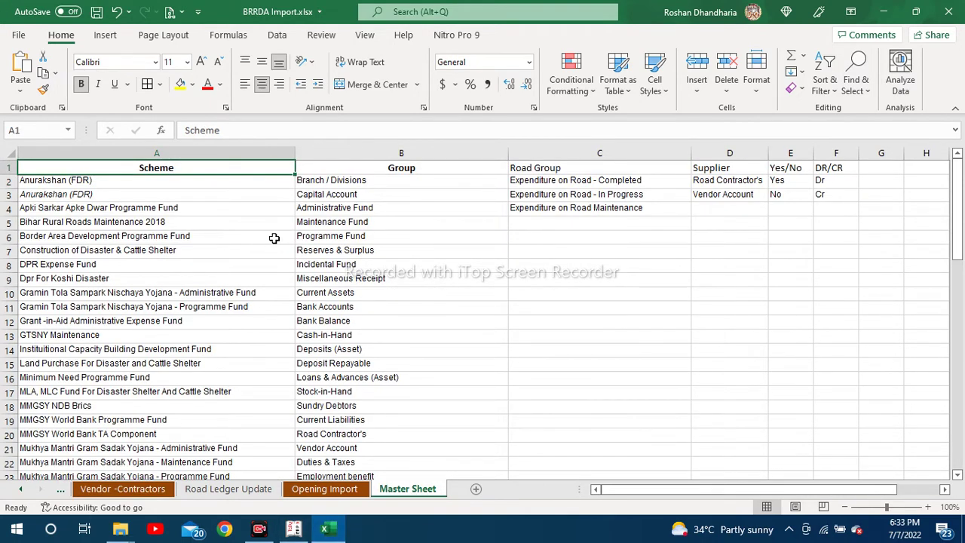
Step: Revisit the Vendor -Contractors sheet and return to the road list on the Road Ledger Create sheet
{"action": "left_click", "coordinate": [110, 497]}
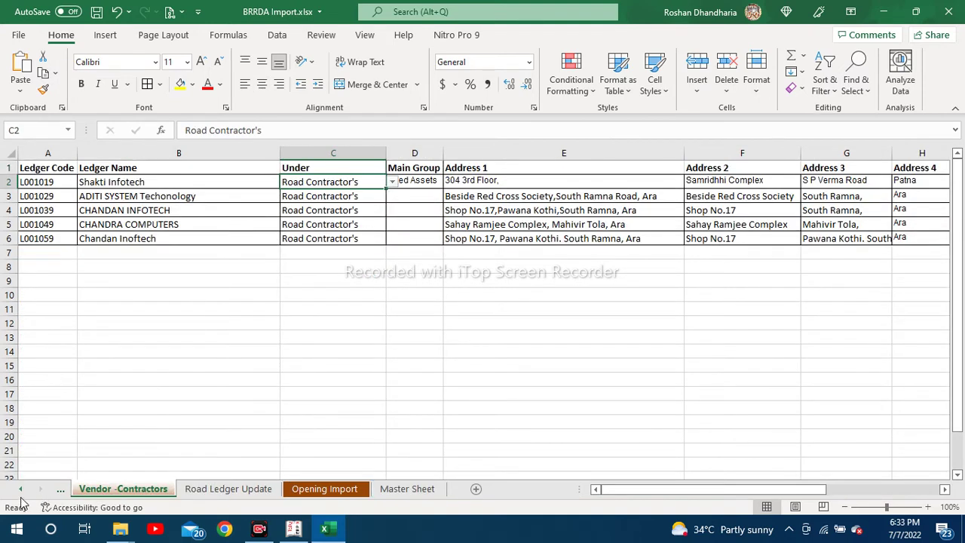
{"action": "left_click", "coordinate": [22, 491]}
{"action": "left_click", "coordinate": [113, 492]}
{"action": "left_click", "coordinate": [173, 406]}
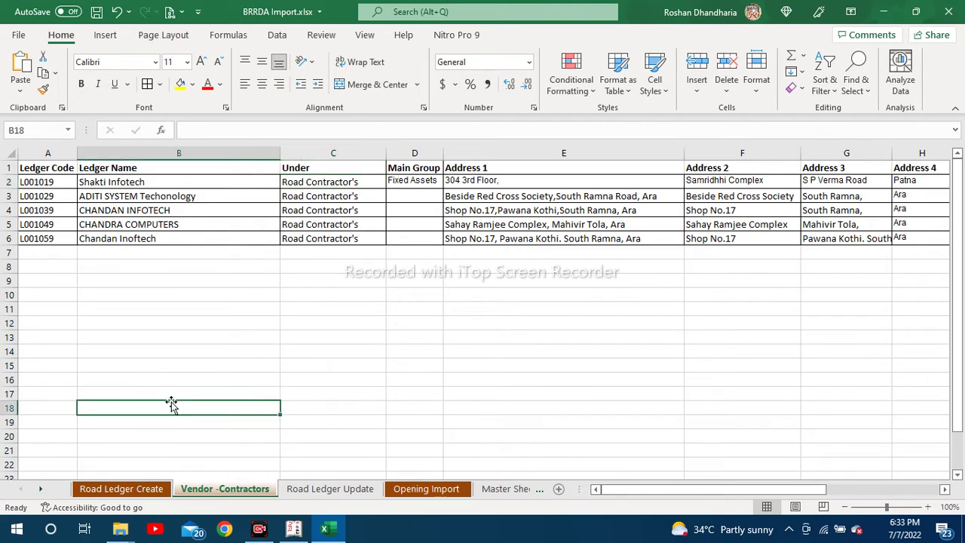
{"action": "left_click", "coordinate": [127, 488]}
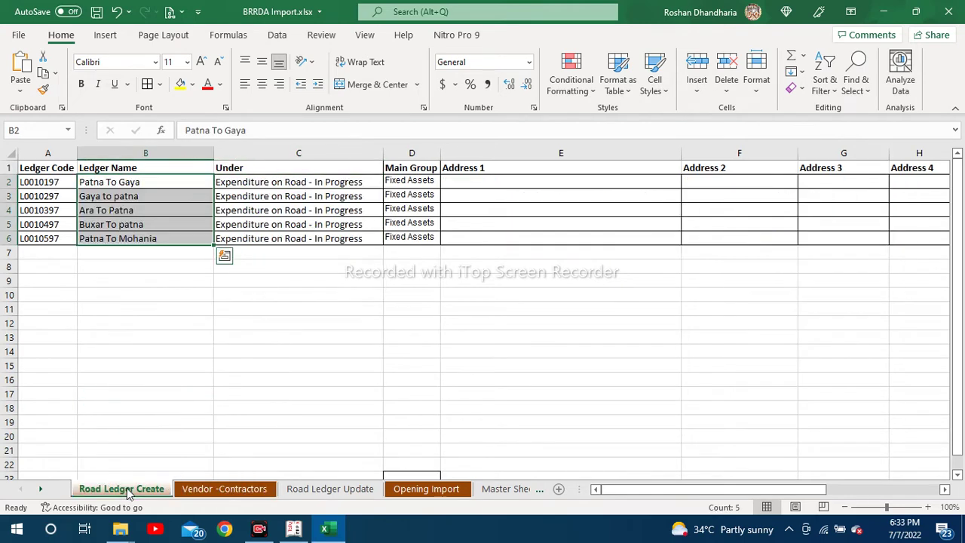
{"action": "left_click", "coordinate": [144, 348]}
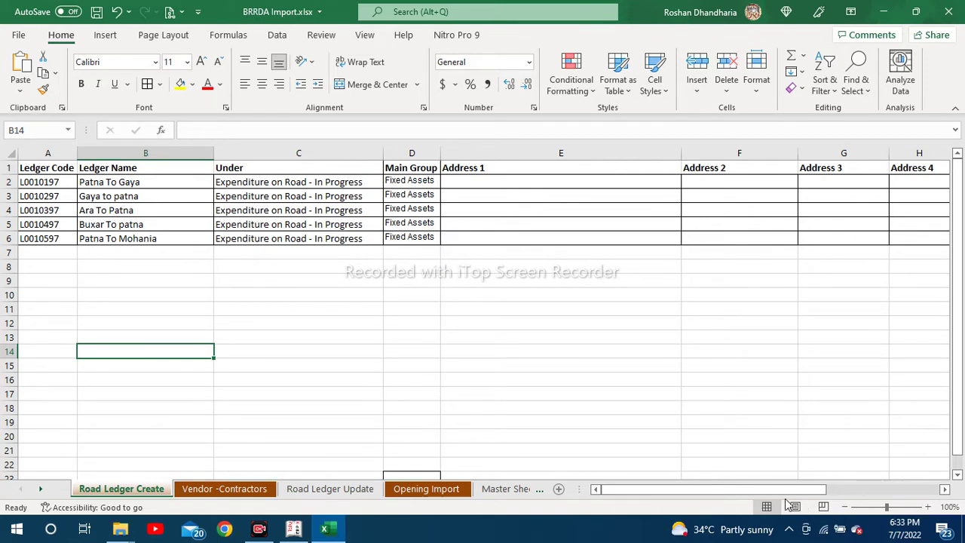
Step: Switch to Tally.ERP 9 and open the BRRDA Import Menu from the BRRDA Add Ons
{"action": "key", "text": "alt+Tab"}
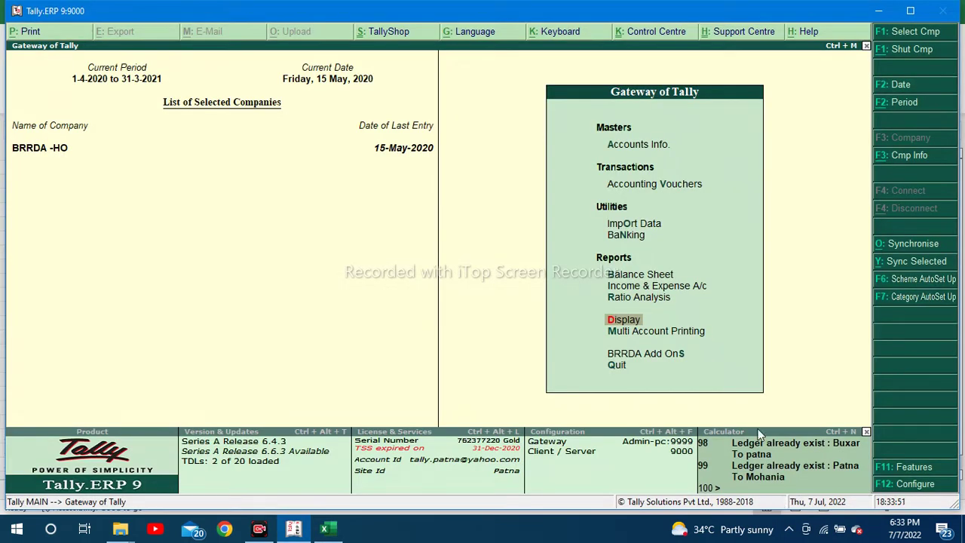
{"action": "left_click", "coordinate": [665, 354]}
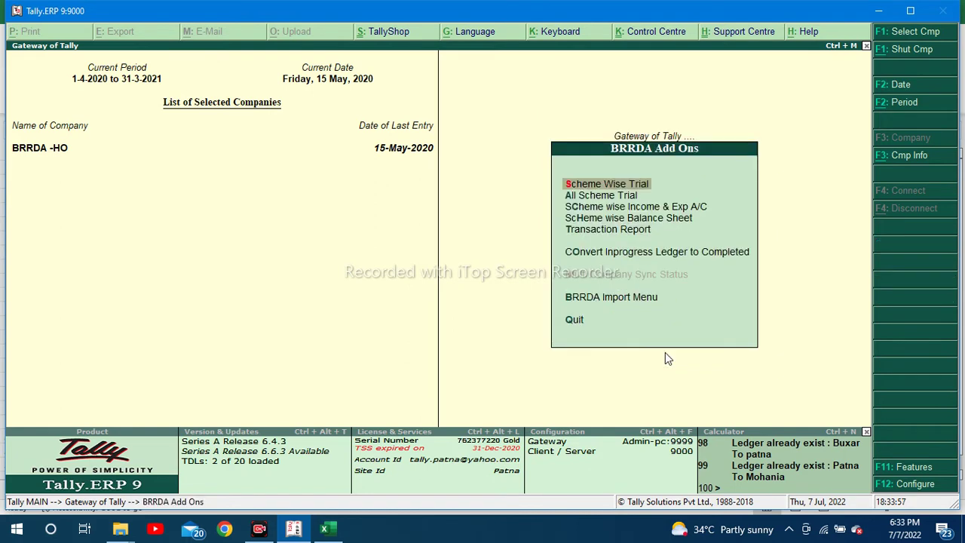
{"action": "key", "text": "Down"}
{"action": "key", "text": "Down"}
{"action": "key", "text": "Down"}
{"action": "key", "text": "Down"}
{"action": "key", "text": "Down"}
{"action": "key", "text": "Down"}
{"action": "key", "text": "Down"}
{"action": "key", "text": "Up"}
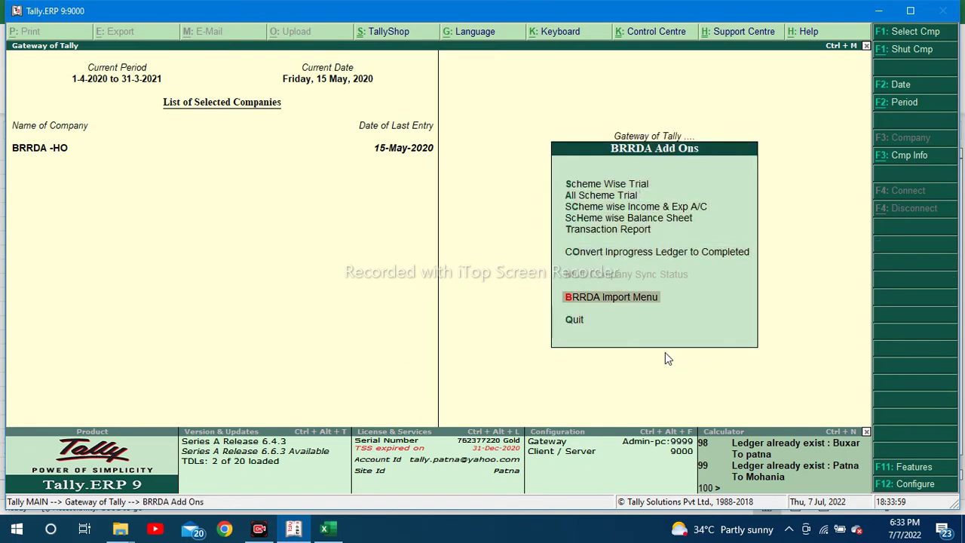
{"action": "key", "text": "Return"}
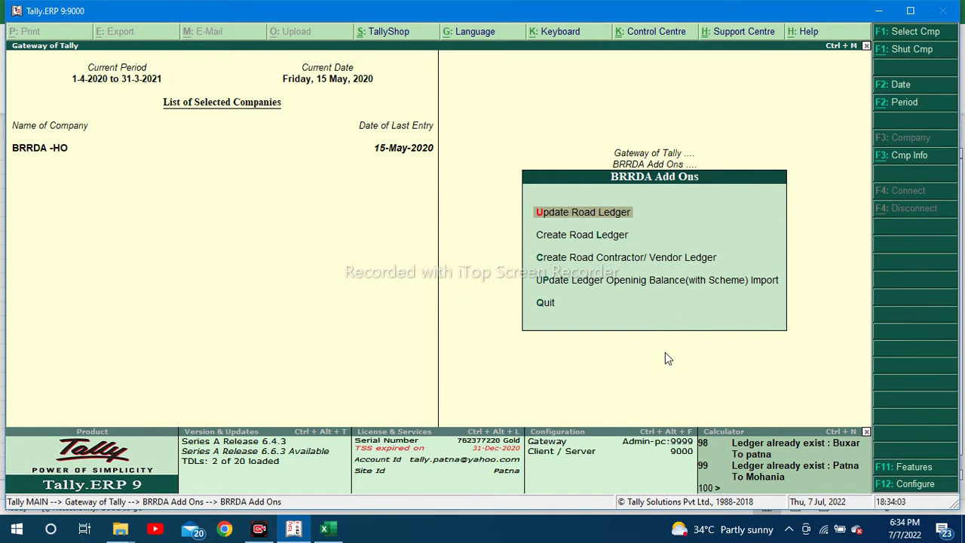
Step: Look over the import options, from Update Road Ledger to Update Ledger Opening Balance(with Scheme) Import
{"action": "key", "text": "Down"}
{"action": "key", "text": "Down"}
{"action": "key", "text": "Up"}
{"action": "key", "text": "Down"}
{"action": "key", "text": "Up"}
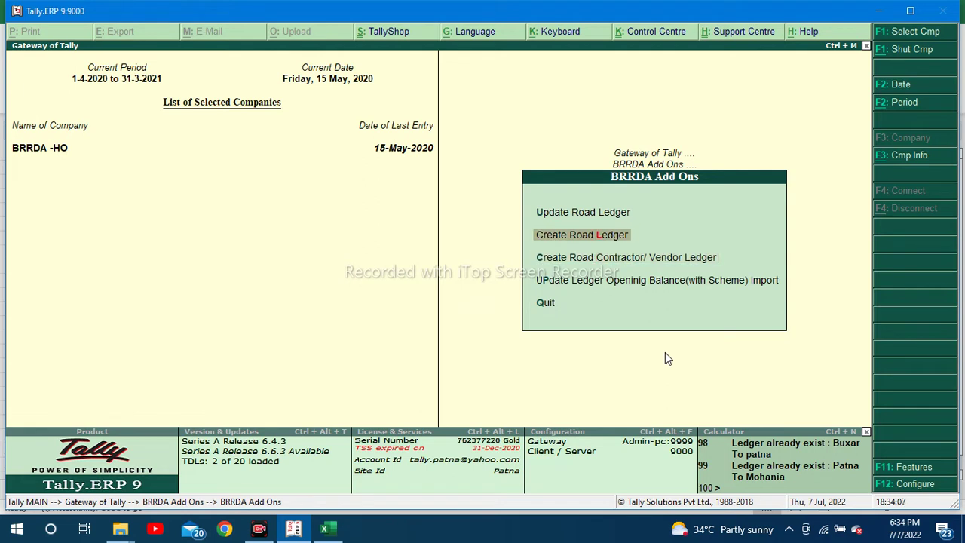
{"action": "key", "text": "Up"}
{"action": "key", "text": "Down"}
{"action": "key", "text": "Down"}
{"action": "key", "text": "Down"}
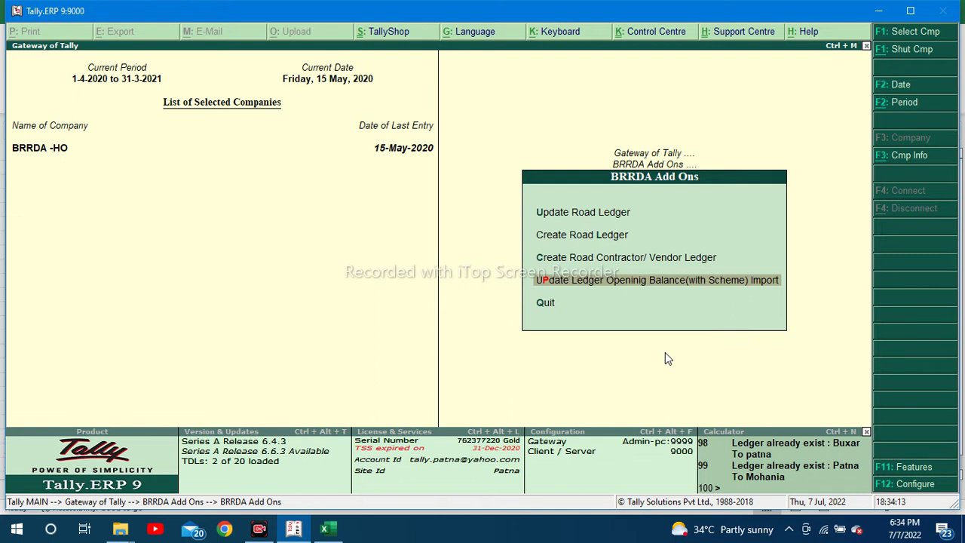
Step: Open the Create Road Ledger import configuration and accept Excel as the import source
{"action": "key", "text": "Up"}
{"action": "key", "text": "Up"}
{"action": "key", "text": "Down"}
{"action": "key", "text": "Up"}
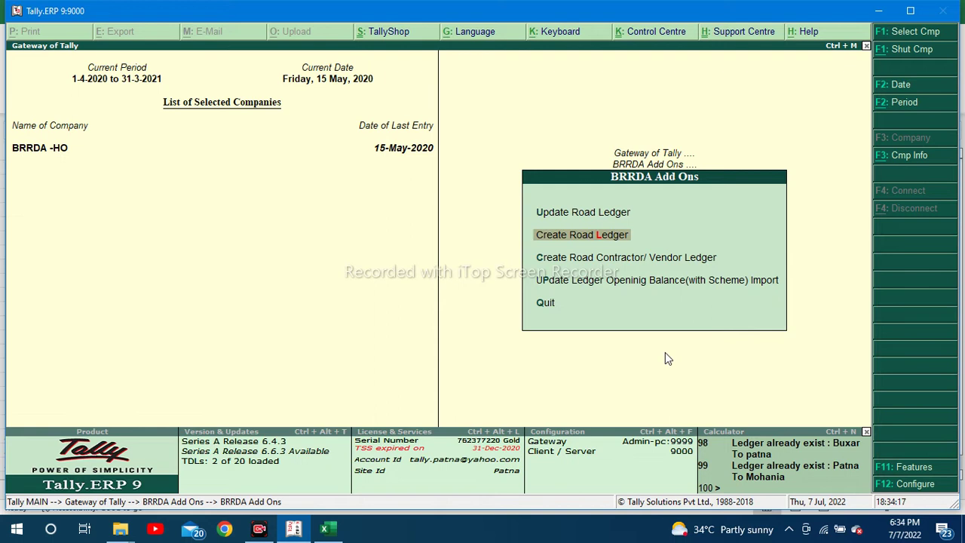
{"action": "key", "text": "Return"}
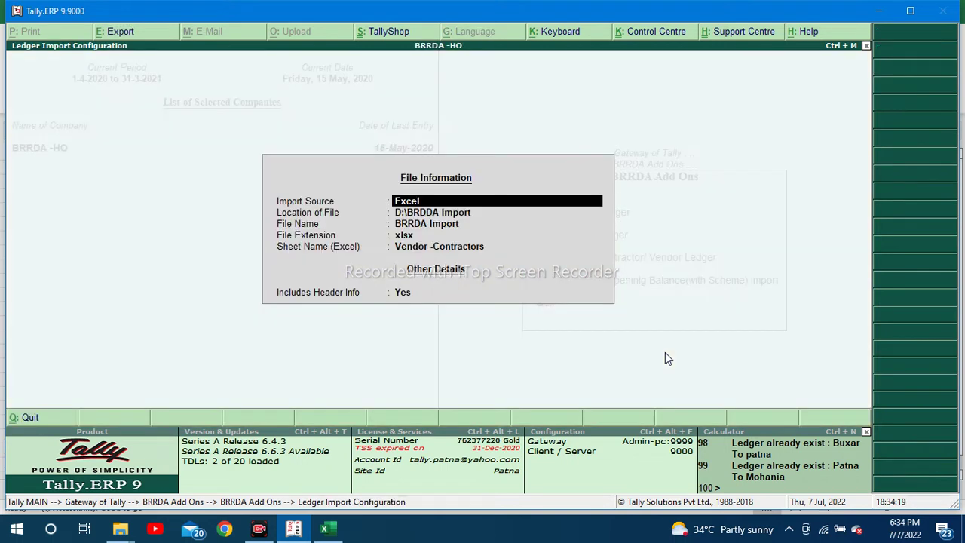
{"action": "key", "text": "Return"}
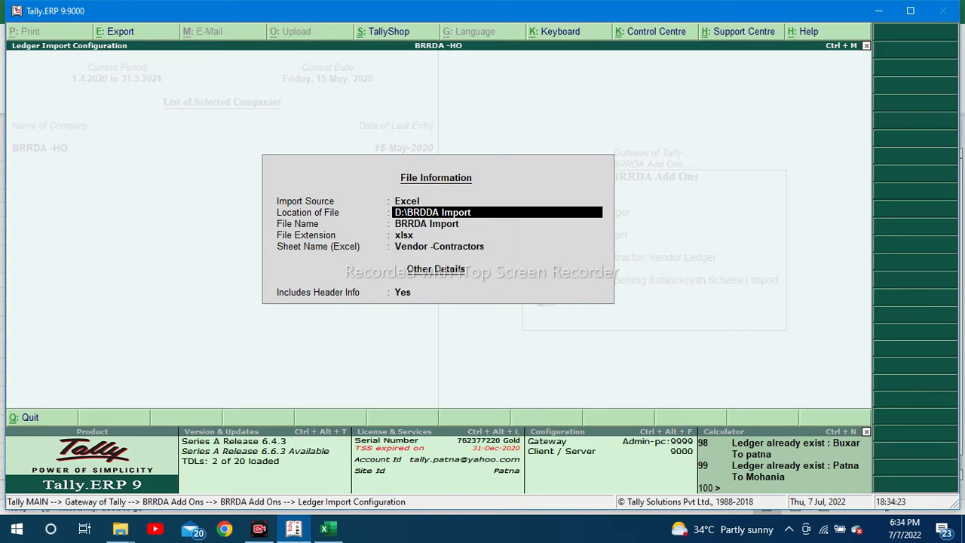
Step: Set the Location of File to the workbook's folder path copied from File Explorer, I:\Govrement\BRRDA2223\20-2-22\Import6722
{"action": "mouse_move", "coordinate": [125, 533]}
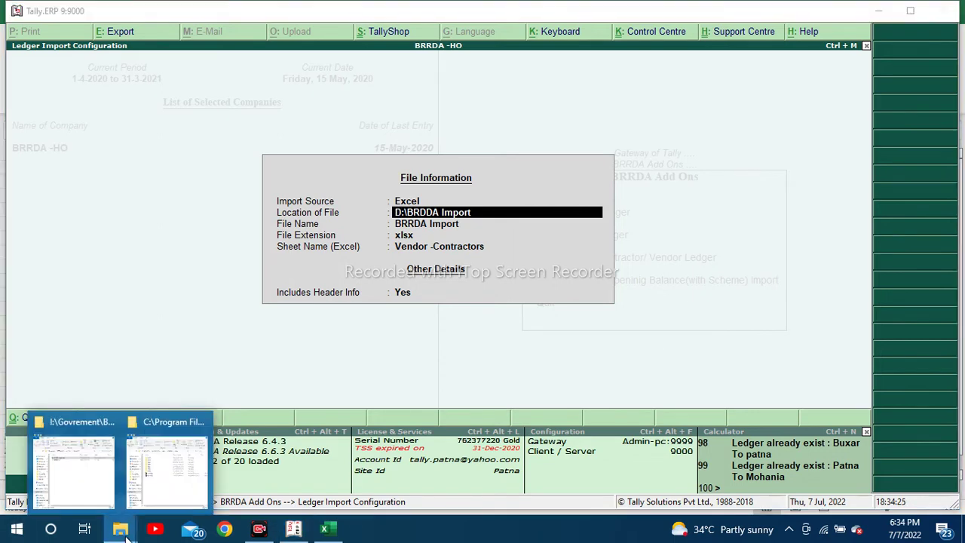
{"action": "left_click", "coordinate": [59, 488]}
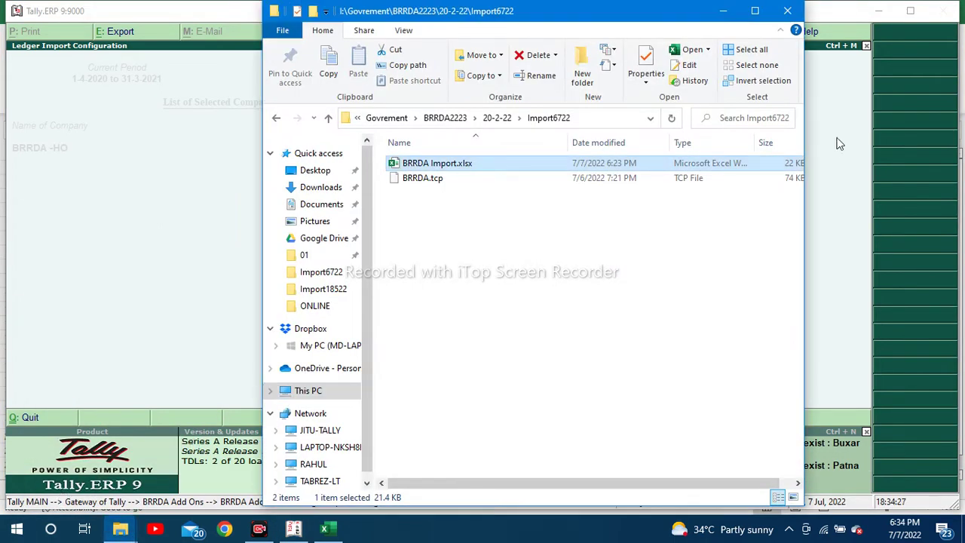
{"action": "left_click", "coordinate": [607, 119]}
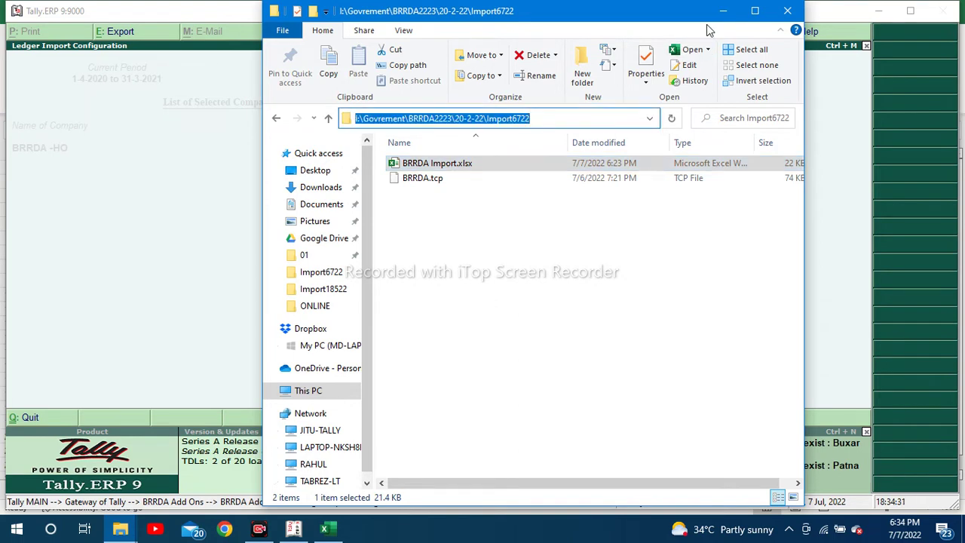
{"action": "left_click", "coordinate": [722, 11]}
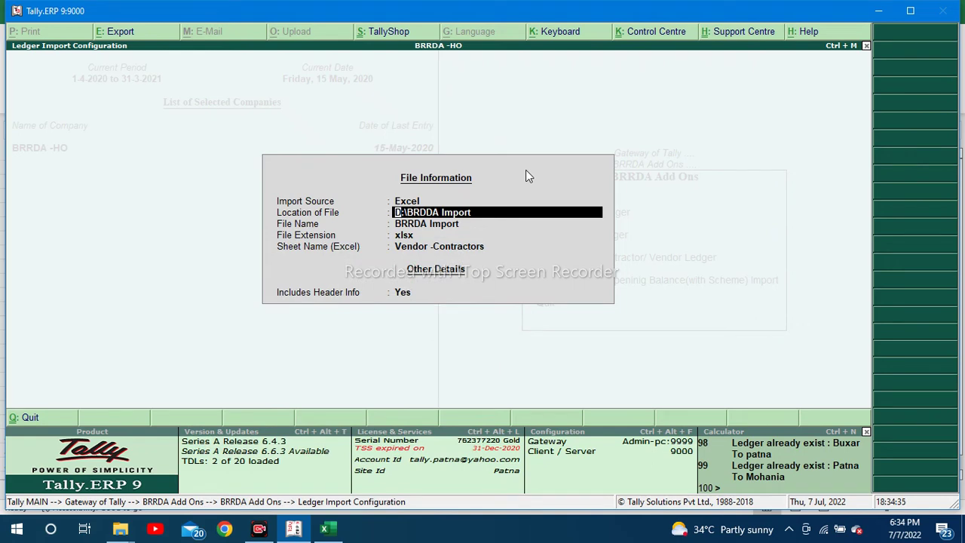
{"action": "key", "text": "BackSpace"}
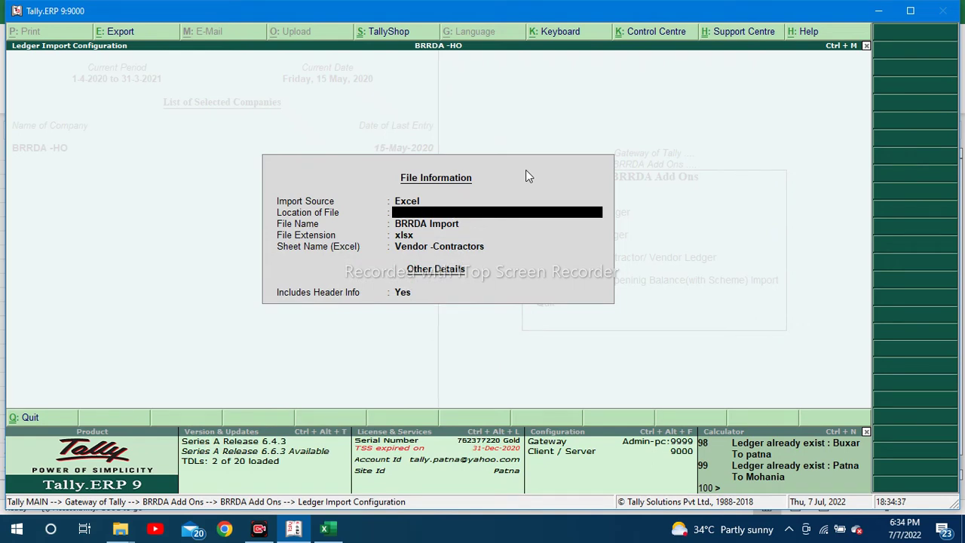
{"action": "key", "text": "ctrl+alt+v"}
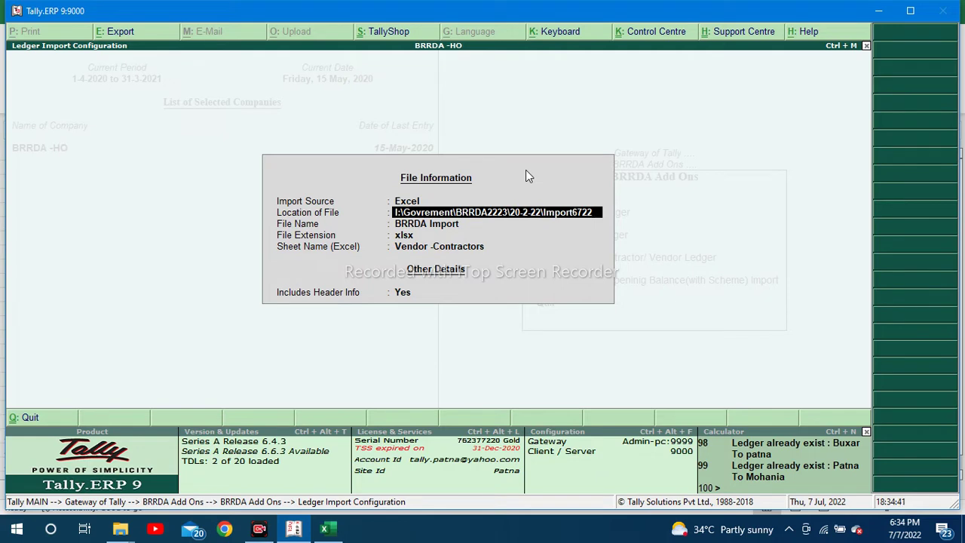
{"action": "key", "text": "Return"}
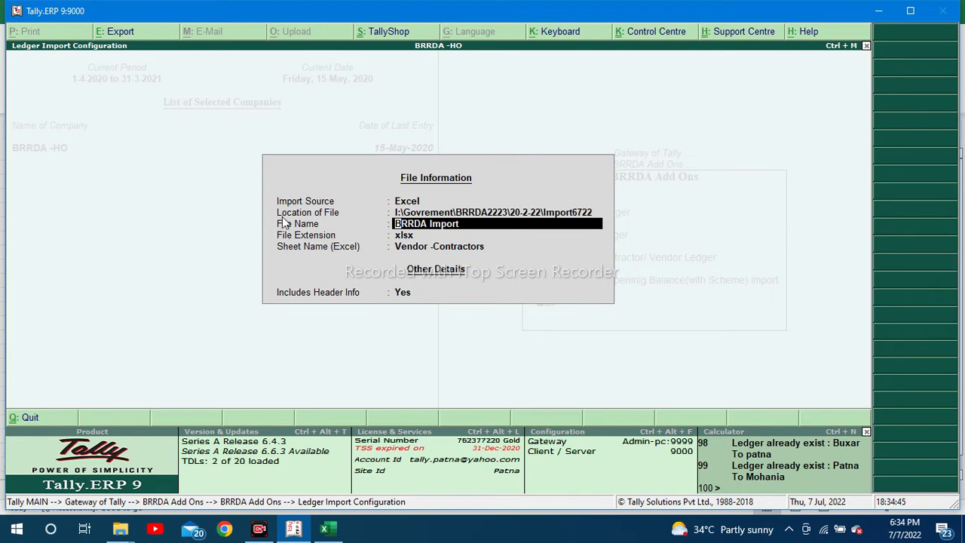
Step: Check the workbook's name in the Import6722 folder and accept BRRDA Import as the File Name
{"action": "mouse_move", "coordinate": [130, 534]}
{"action": "left_click", "coordinate": [172, 463]}
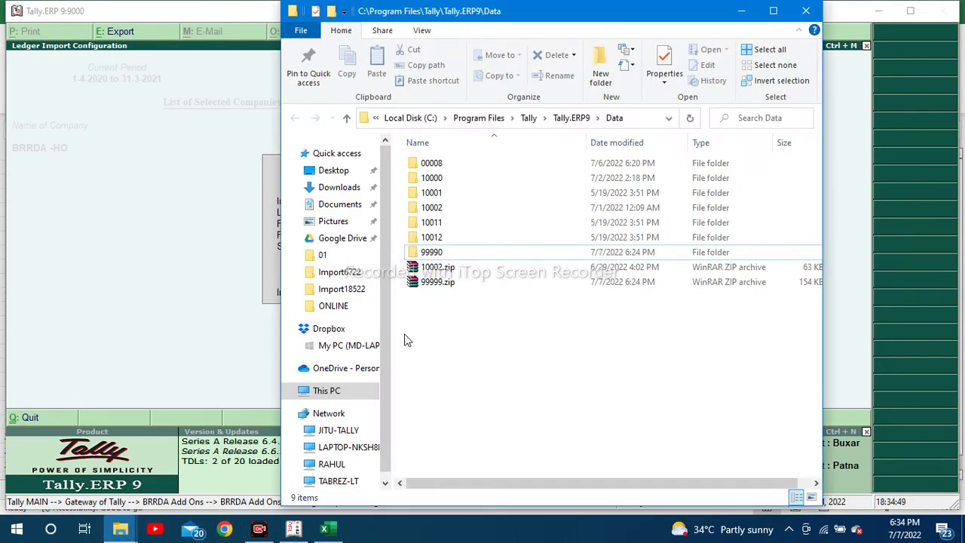
{"action": "left_click", "coordinate": [807, 12]}
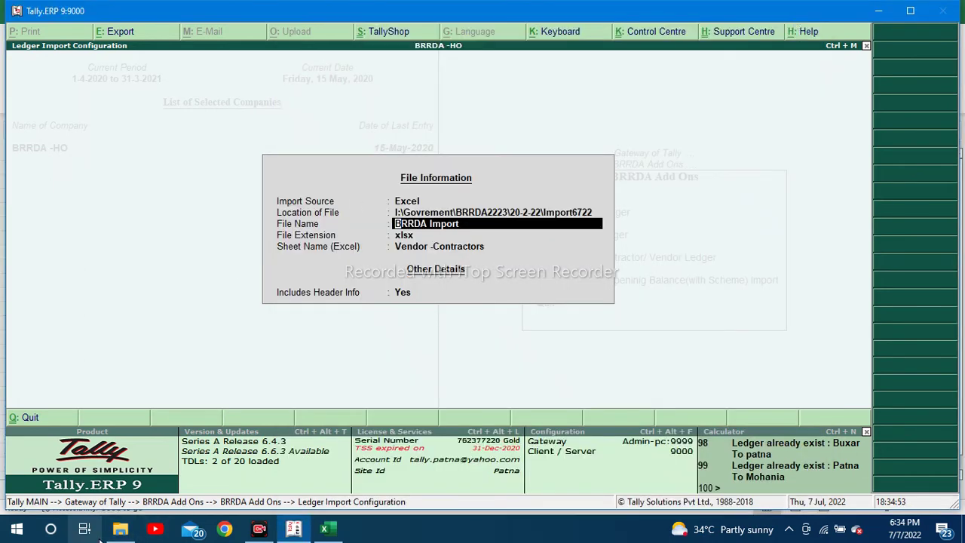
{"action": "left_click", "coordinate": [120, 530]}
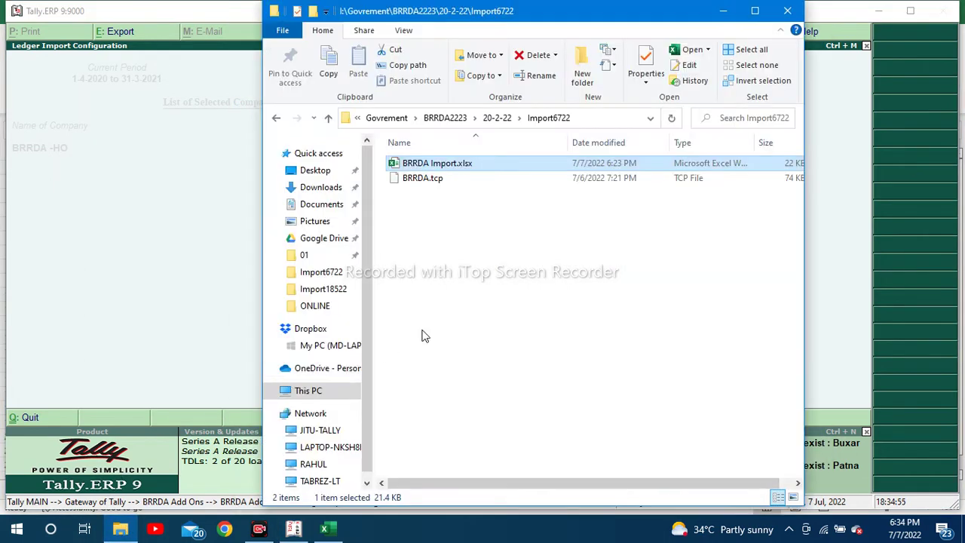
{"action": "left_click", "coordinate": [723, 10]}
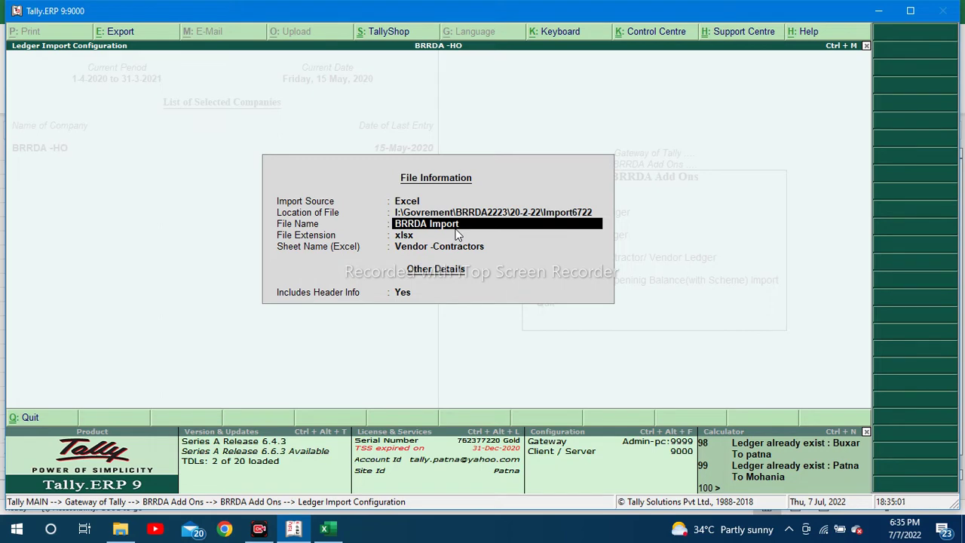
{"action": "key", "text": "Return"}
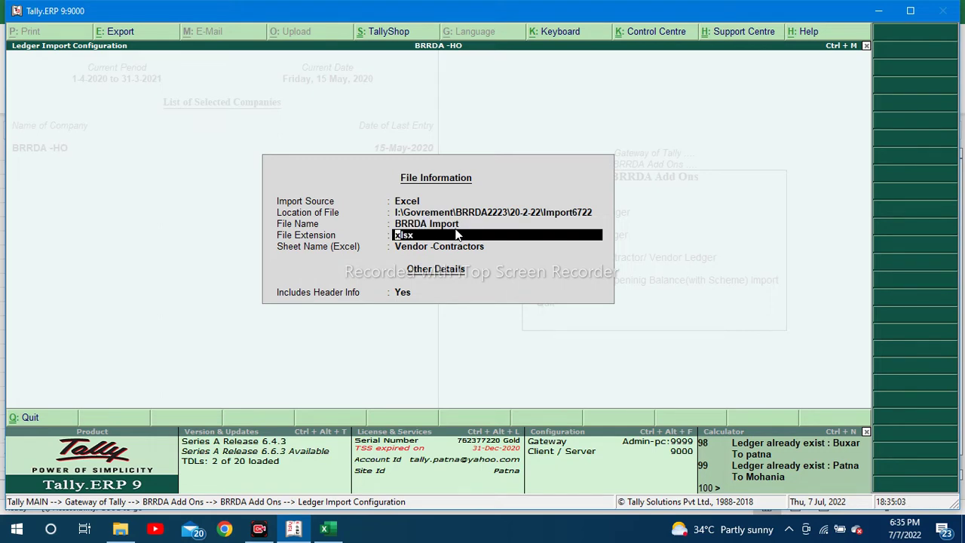
Step: Accept the xlsx extension and set the Sheet Name to Road Ledger Create, copied from the sheet in BRRDA Import.xlsx
{"action": "key", "text": "Return"}
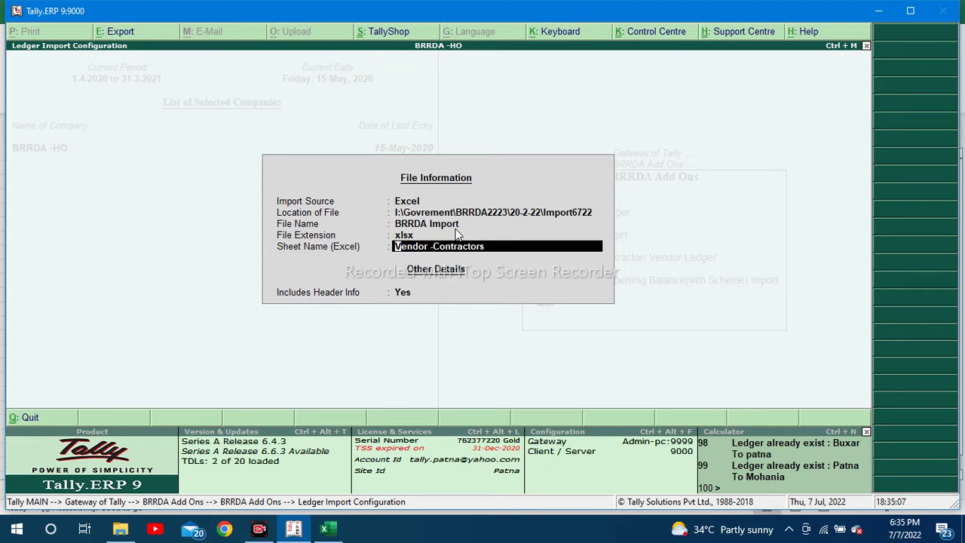
{"action": "key", "text": "alt+Tab"}
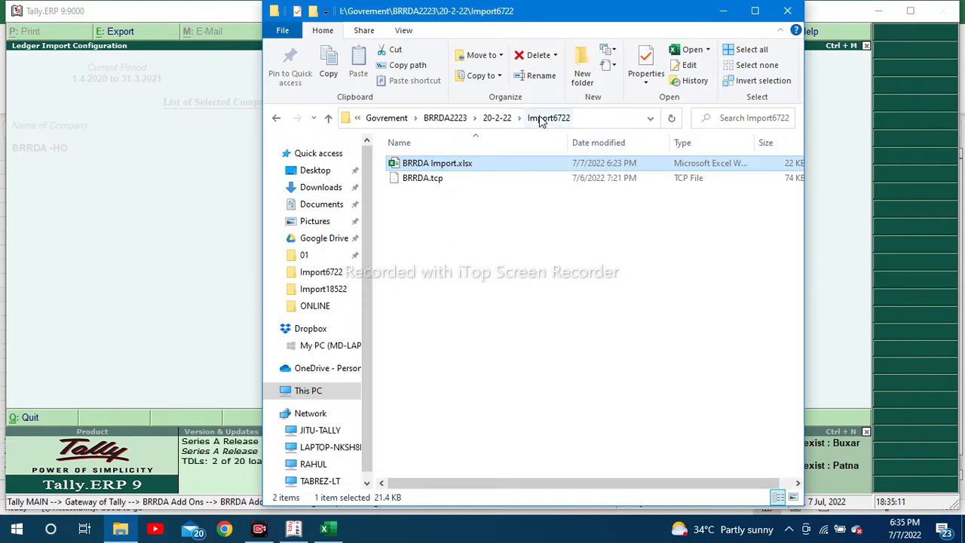
{"action": "left_click", "coordinate": [333, 530]}
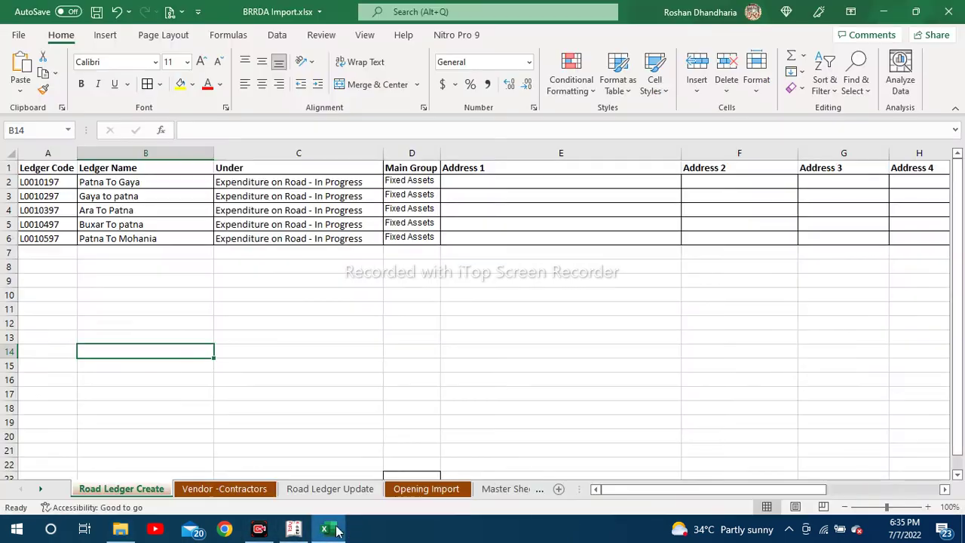
{"action": "right_click", "coordinate": [134, 492]}
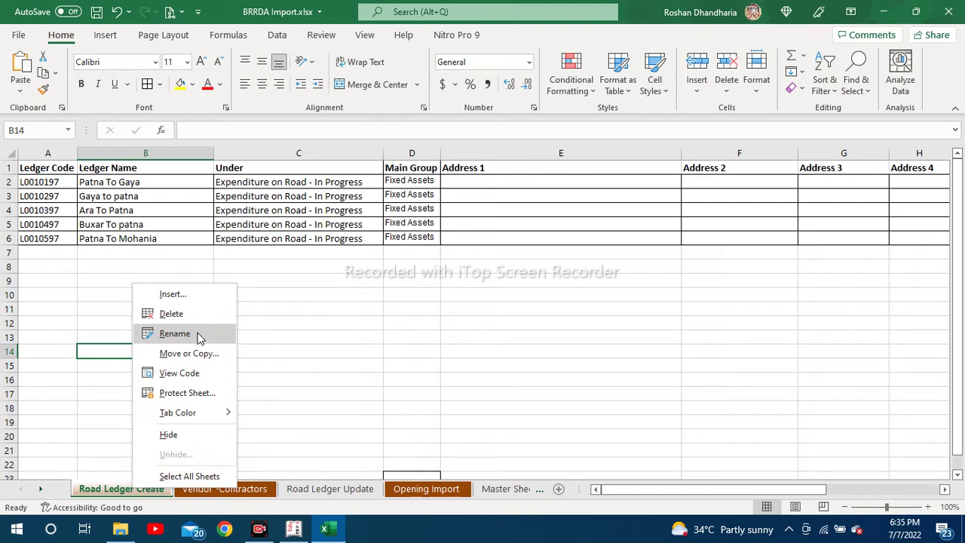
{"action": "left_click", "coordinate": [197, 335]}
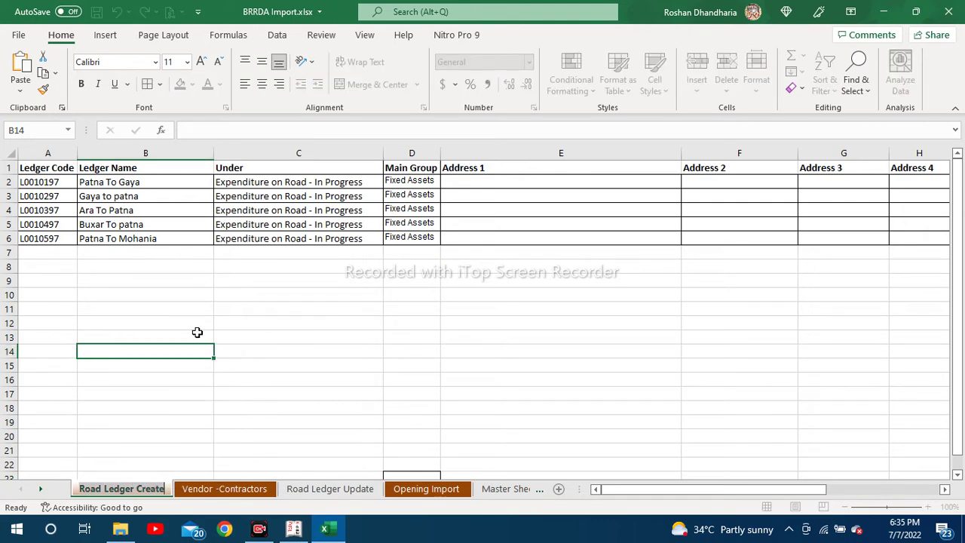
{"action": "left_click", "coordinate": [181, 450]}
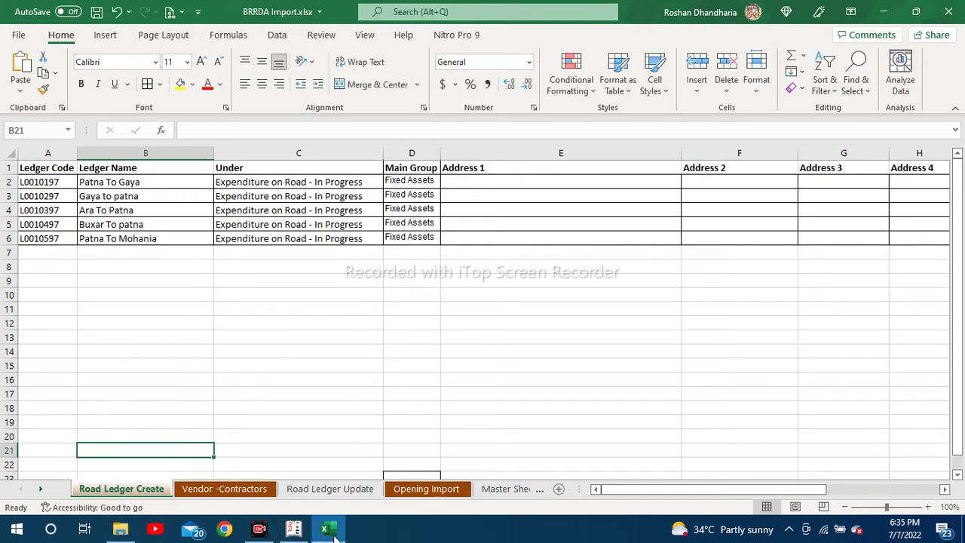
{"action": "left_click", "coordinate": [332, 530]}
{"action": "left_click", "coordinate": [294, 531]}
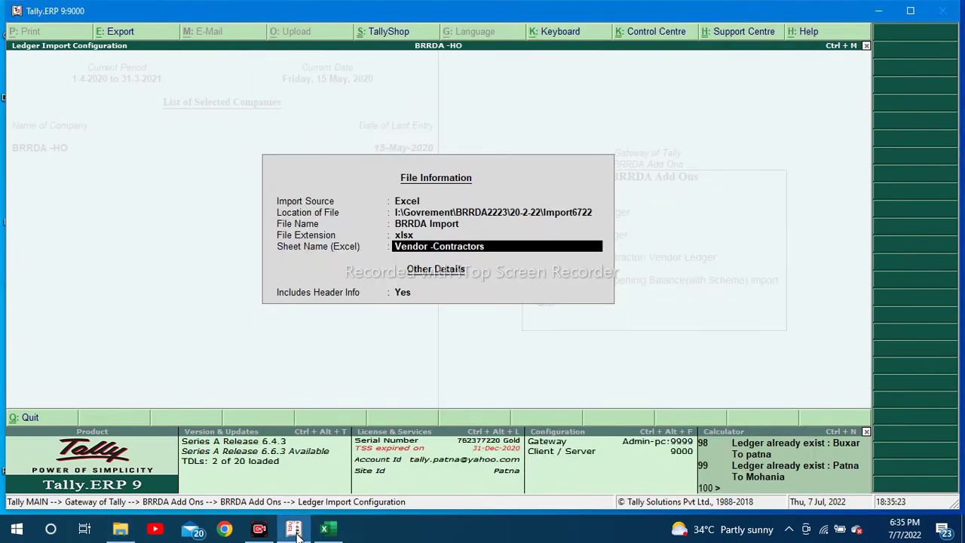
{"action": "key", "text": "BackSpace"}
{"action": "key", "text": "ctrl+alt+v"}
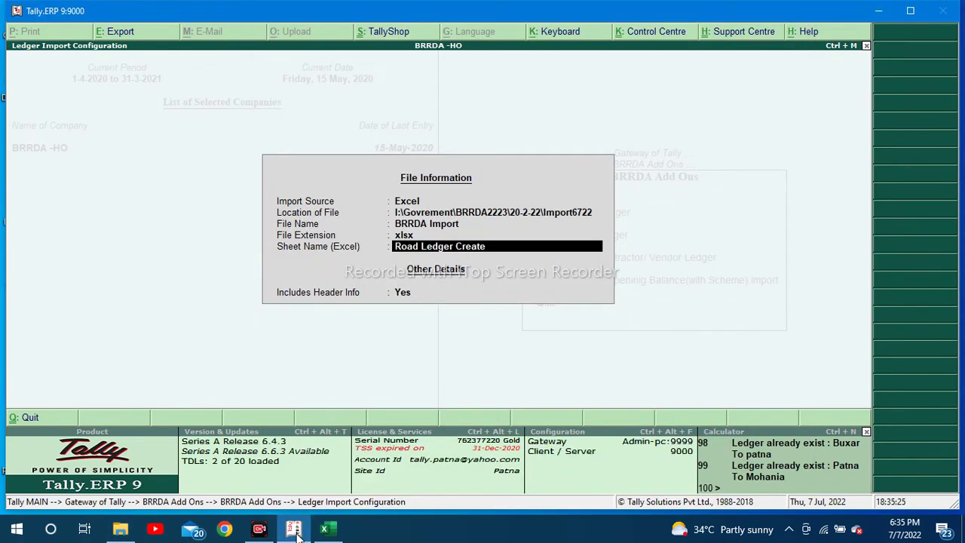
{"action": "key", "text": "Return"}
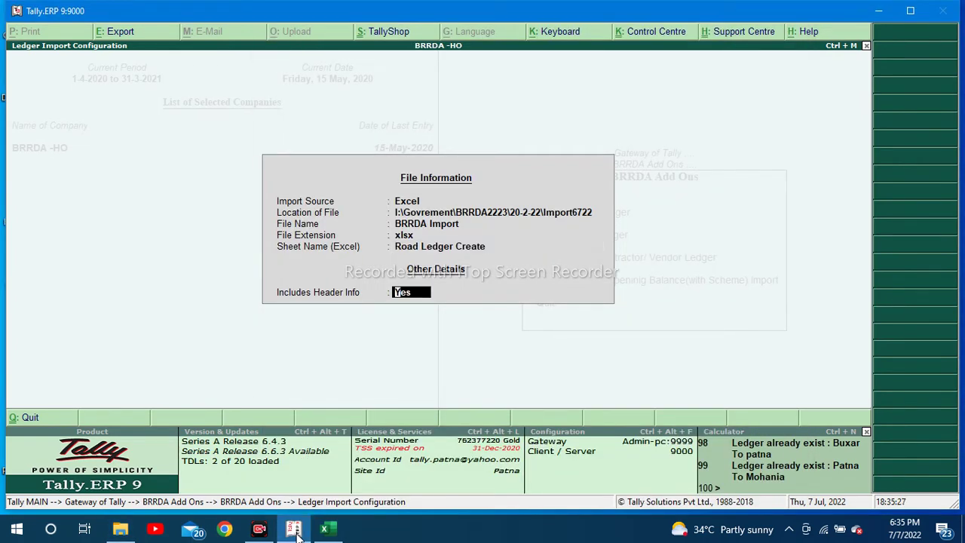
Step: Keep Includes Header Info at Yes and run the ledger master import
{"action": "key", "text": "Return"}
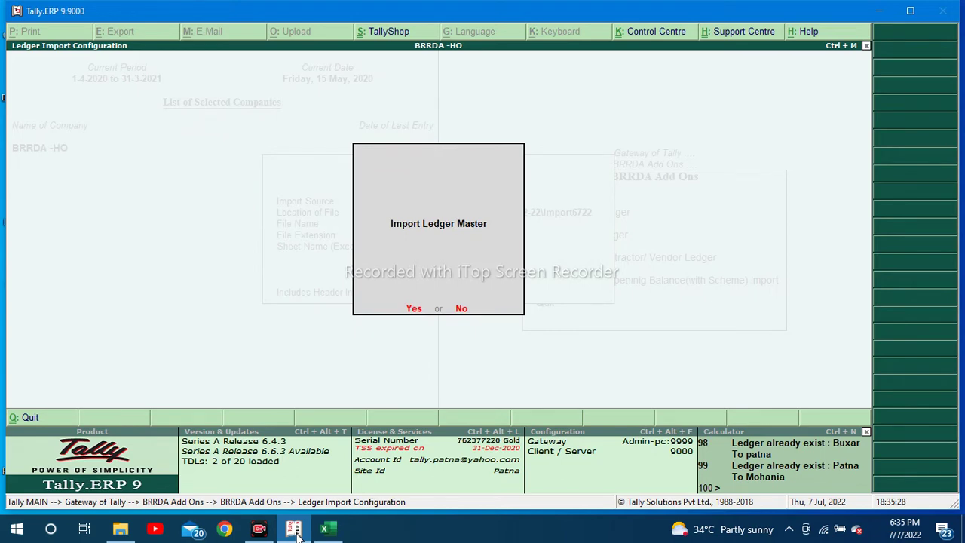
{"action": "key", "text": "Return"}
{"action": "mouse_move", "coordinate": [259, 531]}
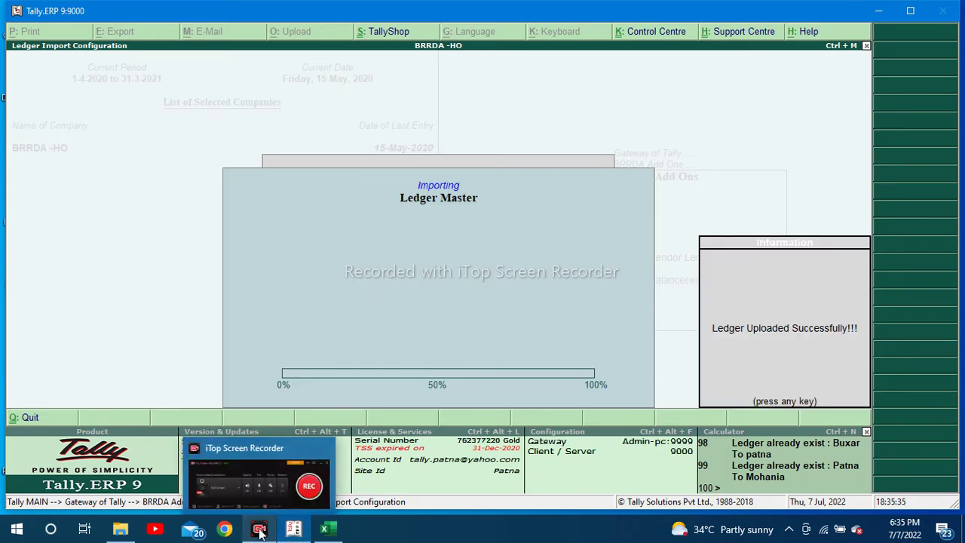
{"action": "key", "text": "Escape"}
Step: Leave the import menus and search the list of ledgers for single-ledger alteration for Patna
{"action": "key", "text": "Escape"}
{"action": "key", "text": "Escape"}
{"action": "key", "text": "Down"}
{"action": "key", "text": "Down"}
{"action": "key", "text": "Return"}
{"action": "key", "text": "Down"}
{"action": "key", "text": "Return"}
{"action": "key", "text": "Down"}
{"action": "key", "text": "Down"}
{"action": "key", "text": "Return"}
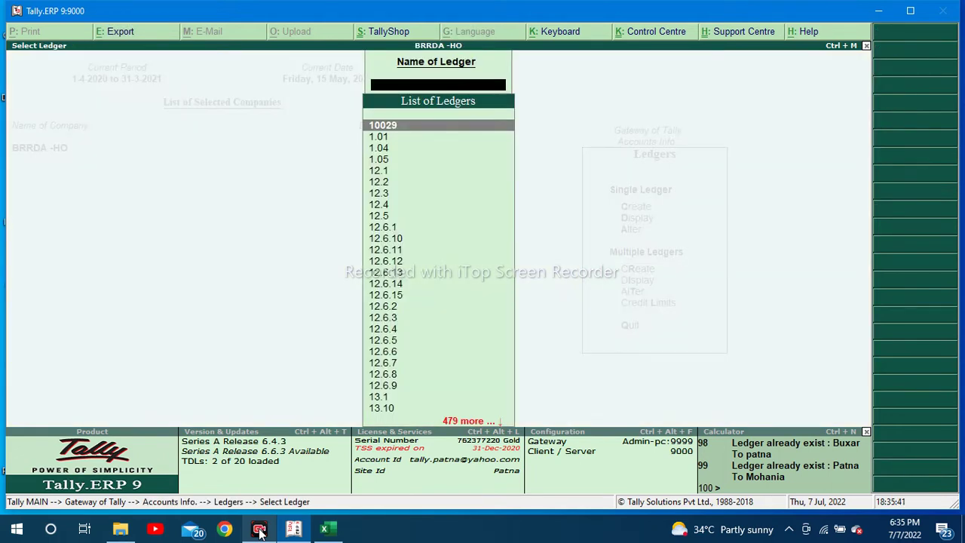
{"action": "type", "text": "Patna"}
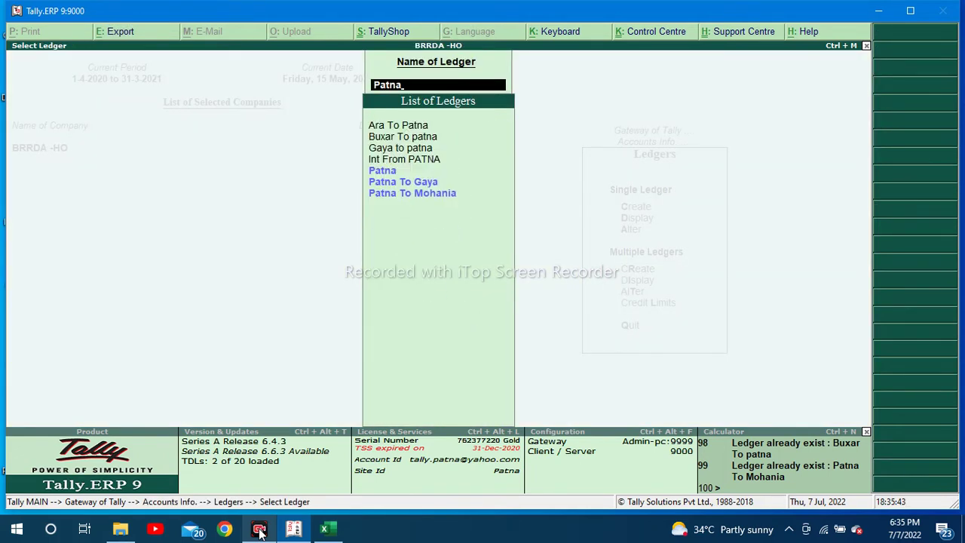
{"action": "key", "text": "Down"}
Step: Close the Import6722 folder window and compare the ledger names in the Road Ledger Create sheet with the Tally ledger list
{"action": "key", "text": "alt+Tab"}
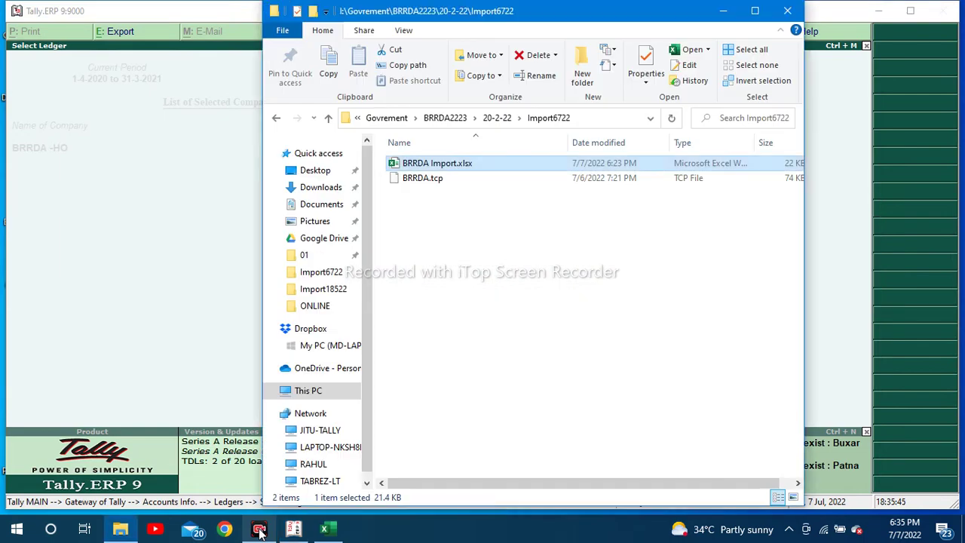
{"action": "key", "text": "alt"}
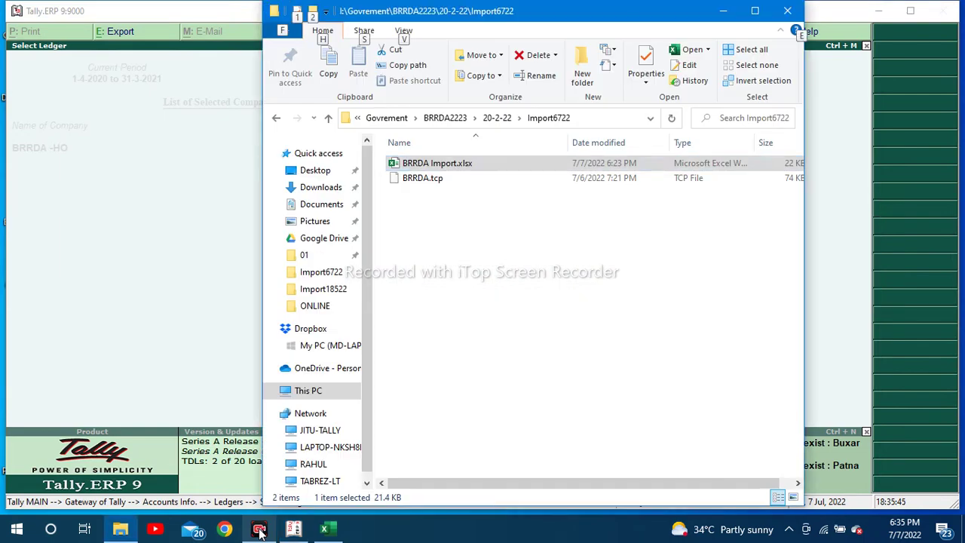
{"action": "left_click", "coordinate": [790, 18]}
{"action": "key", "text": "alt+Tab"}
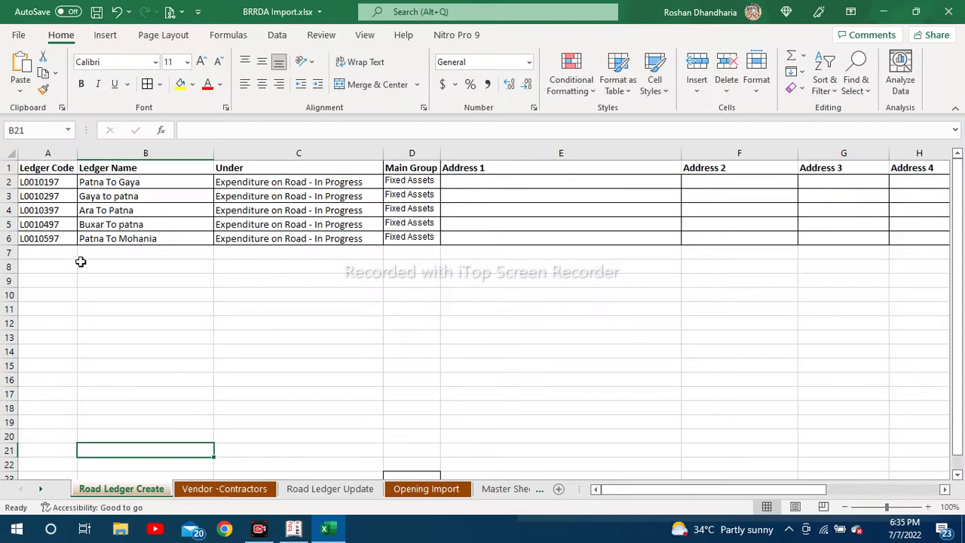
{"action": "left_click", "coordinate": [151, 185]}
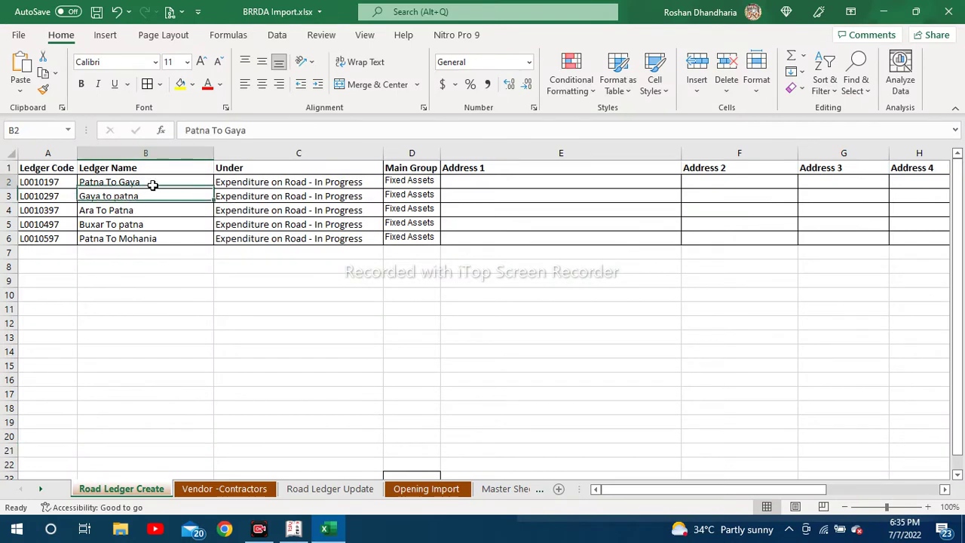
{"action": "left_click", "coordinate": [146, 241]}
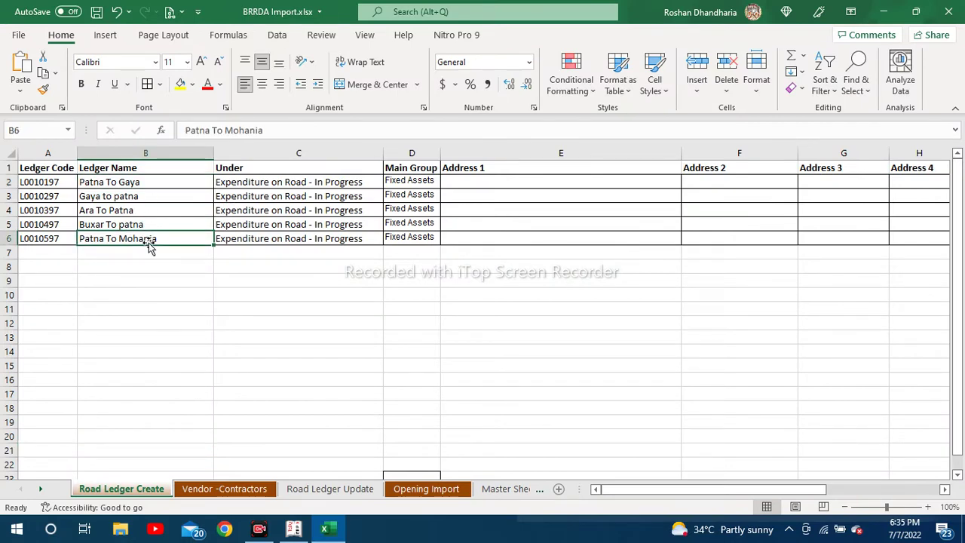
{"action": "left_click", "coordinate": [169, 199]}
{"action": "key", "text": "alt+Tab"}
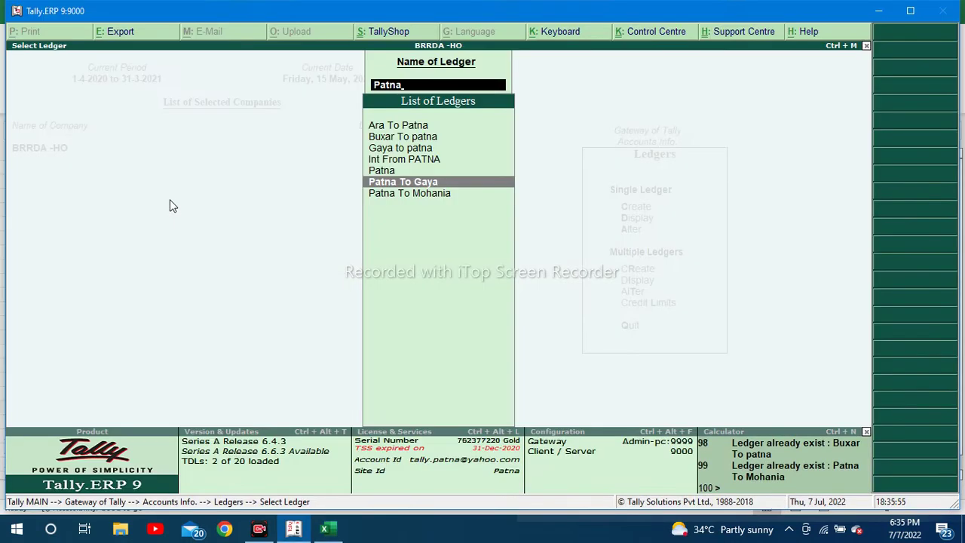
Step: Look through the filtered road ledgers and open Ara To Patna for alteration
{"action": "key", "text": "Up"}
{"action": "key", "text": "Up"}
{"action": "key", "text": "Up"}
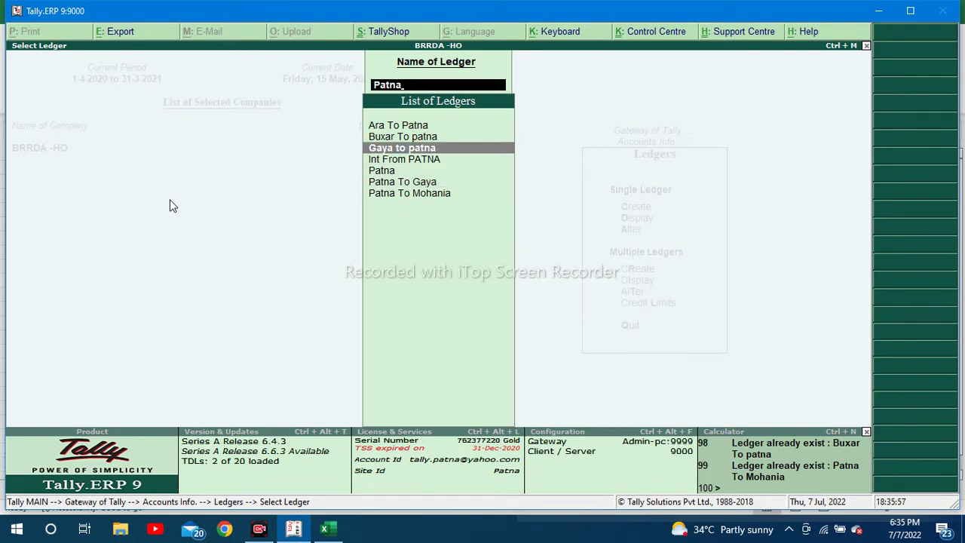
{"action": "key", "text": "Up"}
{"action": "key", "text": "Up"}
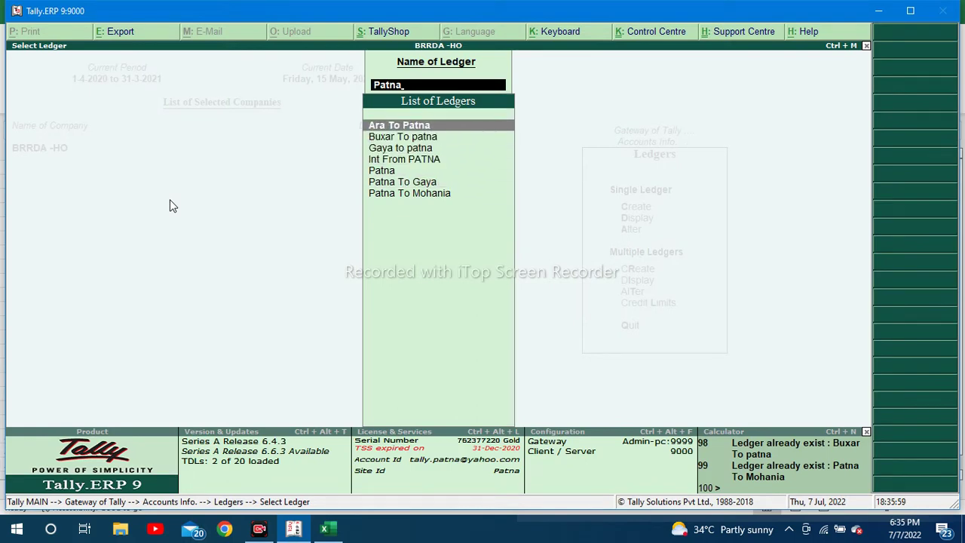
{"action": "key", "text": "Return"}
{"action": "key", "text": "Return"}
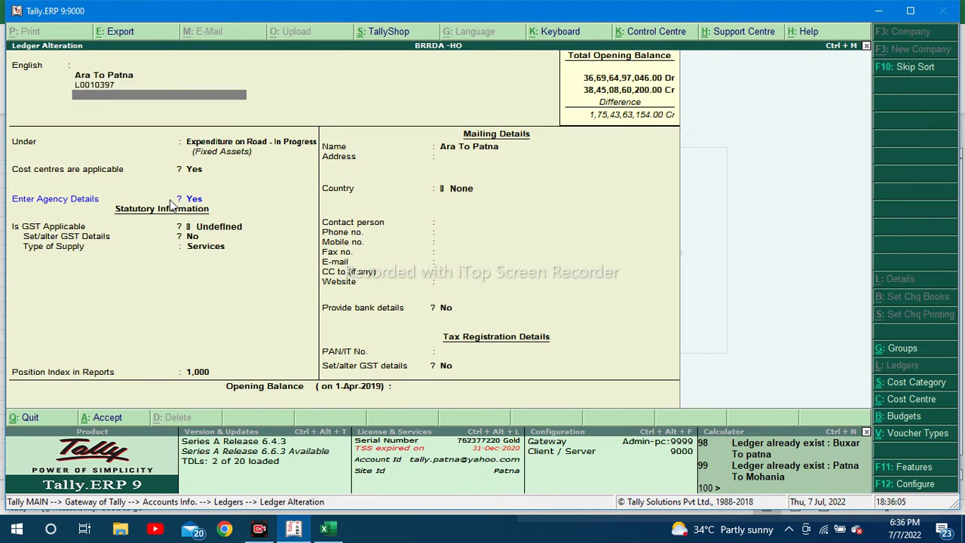
Step: Check the cost centre allocations and Agency Details of the Ara To Patna ledger, and return to the Gateway of Tally
{"action": "key", "text": "Return"}
{"action": "key", "text": "Return"}
{"action": "key", "text": "Return"}
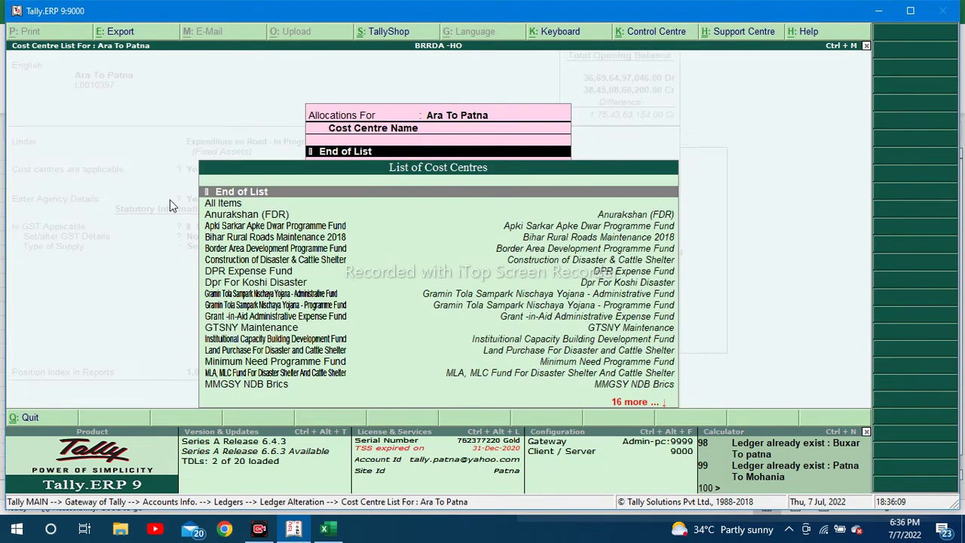
{"action": "key", "text": "Return"}
{"action": "key", "text": "Return"}
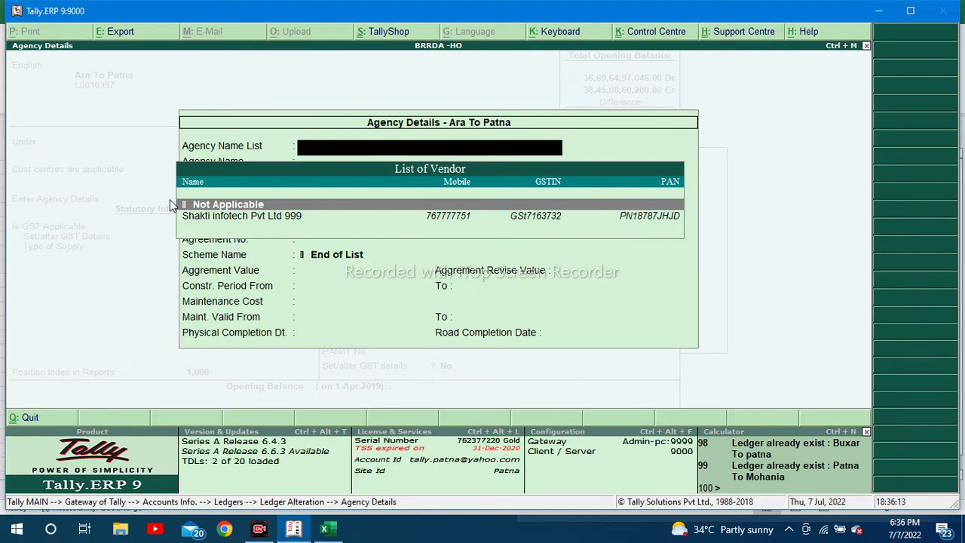
{"action": "key", "text": "Escape"}
{"action": "key", "text": "Return"}
{"action": "key", "text": "Escape"}
{"action": "key", "text": "Return"}
{"action": "key", "text": "Escape"}
{"action": "key", "text": "Escape"}
{"action": "key", "text": "Escape"}
Step: Open the Update Road Ledger import from the BRRDA Import Menu
{"action": "key", "text": "Up"}
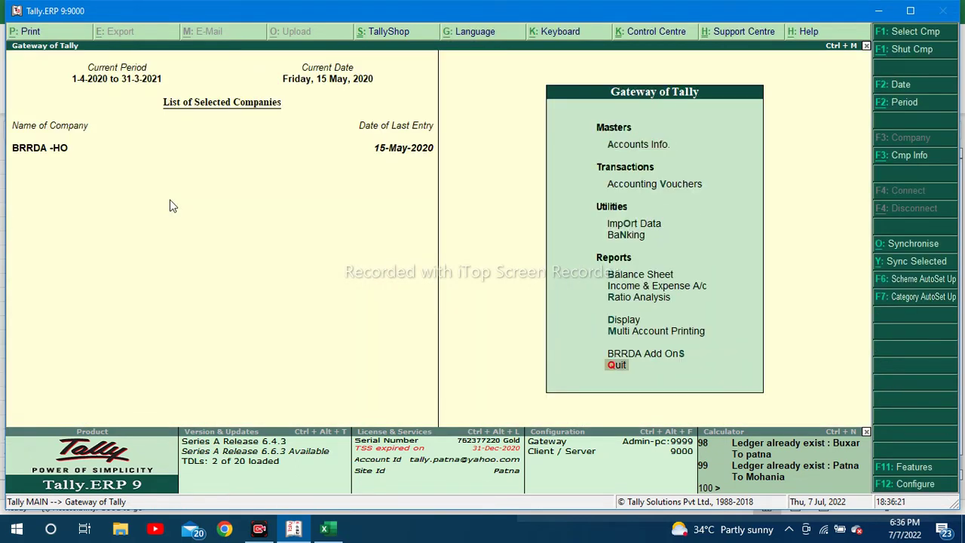
{"action": "key", "text": "Up"}
{"action": "key", "text": "Return"}
{"action": "key", "text": "Down"}
{"action": "key", "text": "Down"}
{"action": "key", "text": "Down"}
{"action": "key", "text": "Down"}
{"action": "key", "text": "Down"}
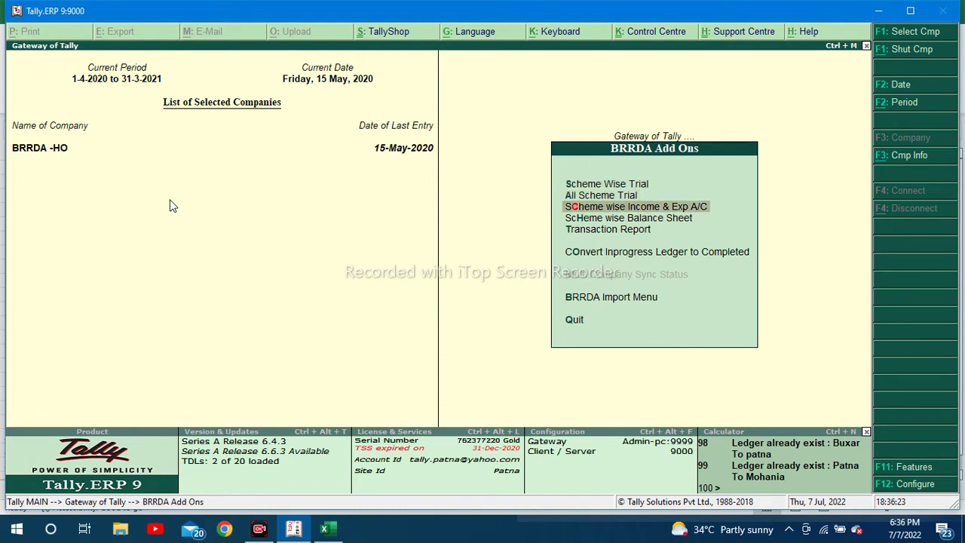
{"action": "key", "text": "Return"}
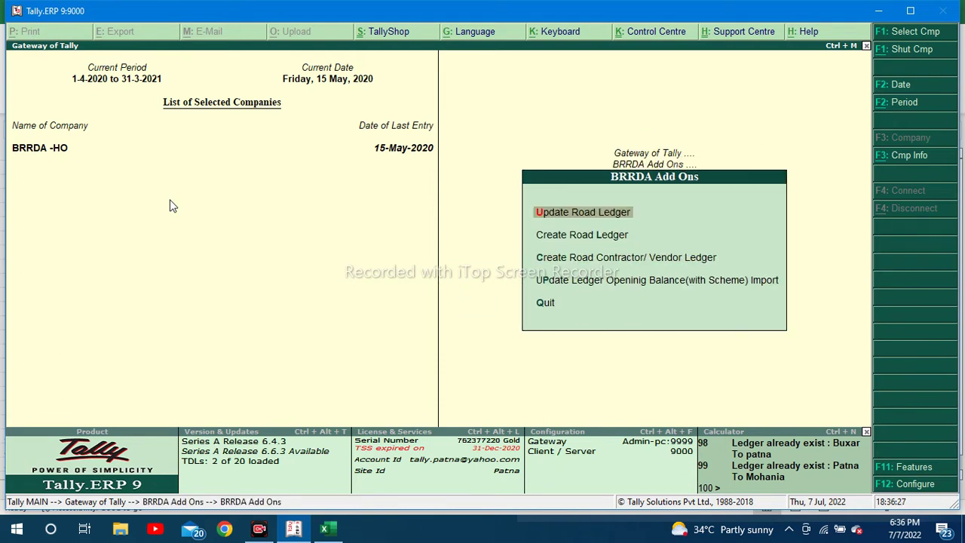
{"action": "key", "text": "Return"}
Step: Examine the ledger name, scheme and agency columns of the Road Ledger Update sheet in BRRDA Import.xlsx
{"action": "key", "text": "alt+Tab"}
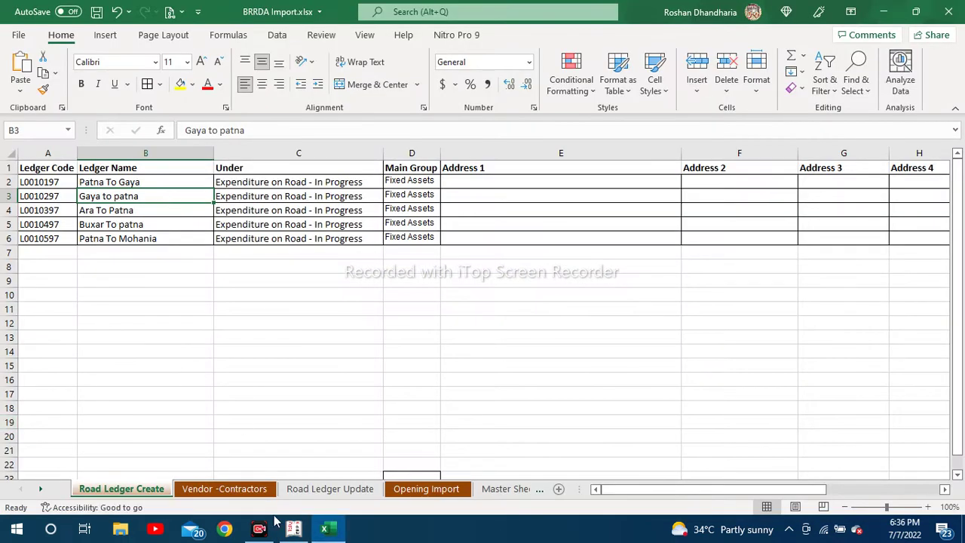
{"action": "left_click", "coordinate": [324, 492]}
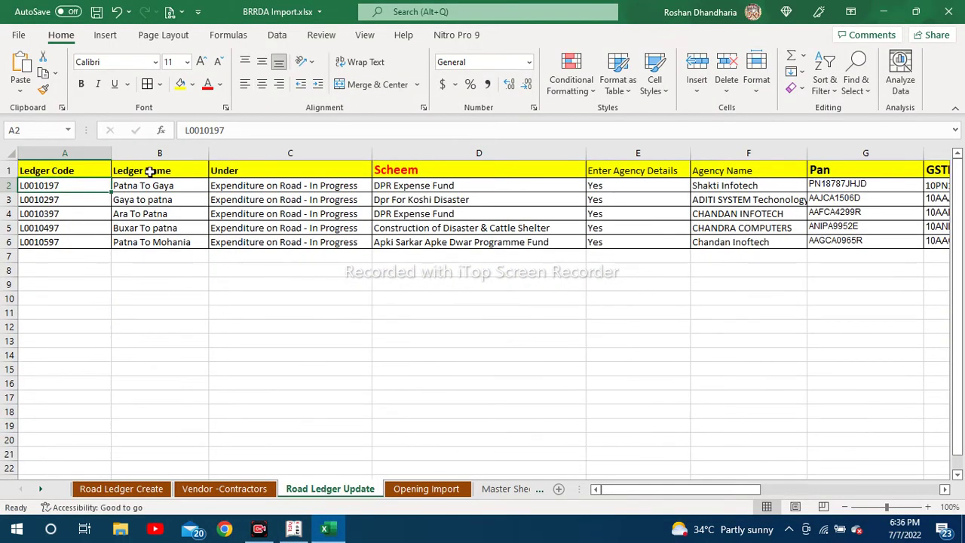
{"action": "left_click_drag", "start_coordinate": [156, 185], "coordinate": [159, 242]}
{"action": "left_click", "coordinate": [445, 199]}
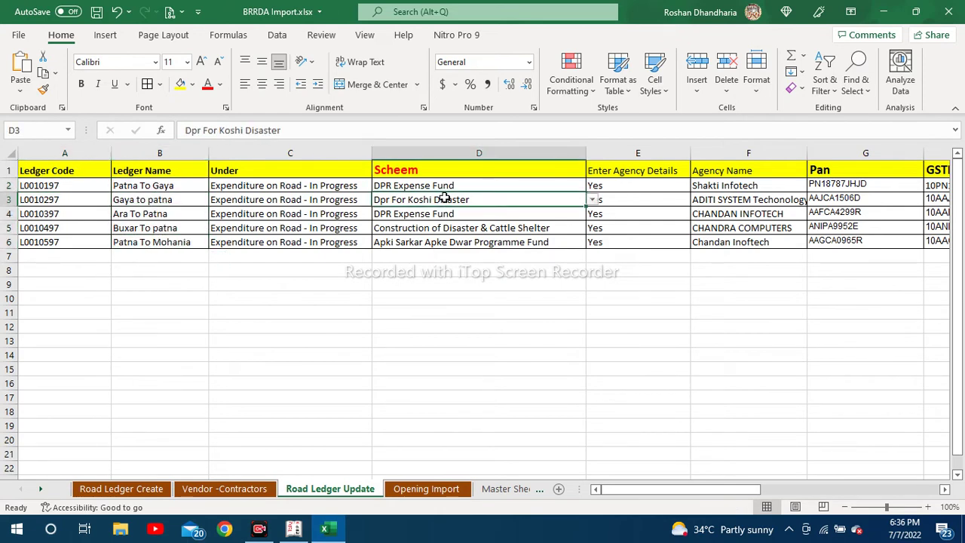
{"action": "key", "text": "Right"}
{"action": "key", "text": "Right"}
{"action": "key", "text": "Right"}
{"action": "key", "text": "Right"}
{"action": "key", "text": "Right"}
{"action": "key", "text": "Right"}
{"action": "key", "text": "Right"}
{"action": "key", "text": "Left"}
{"action": "key", "text": "Left"}
{"action": "key", "text": "Left"}
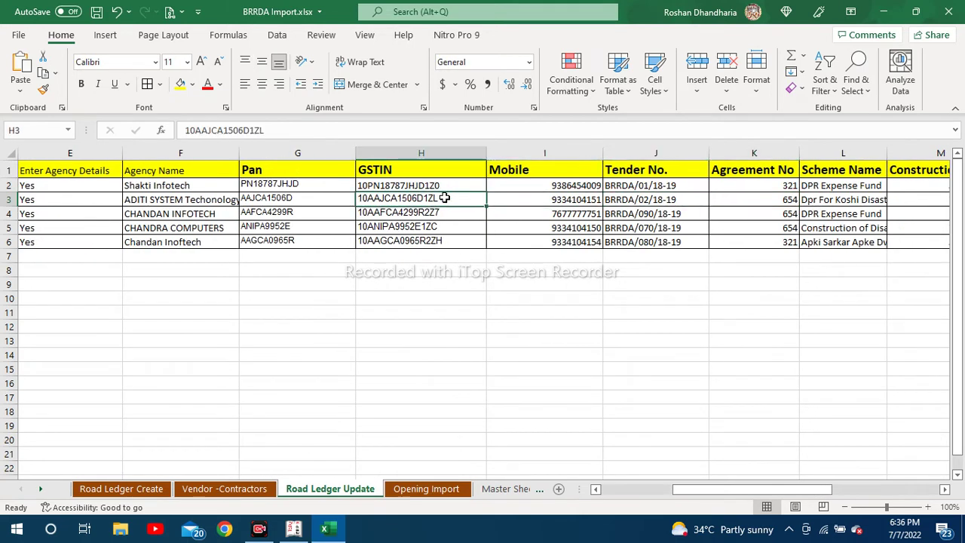
Step: Examine the Road Ledger Update sheet's remaining columns, from mobile and tender number to construction, maintenance and Physical Completion Dt
{"action": "key", "text": "Right"}
{"action": "key", "text": "Right"}
{"action": "key", "text": "Right"}
{"action": "key", "text": "Right"}
{"action": "key", "text": "Right"}
{"action": "key", "text": "Right"}
{"action": "key", "text": "Right"}
{"action": "key", "text": "Right"}
{"action": "key", "text": "Right"}
{"action": "key", "text": "Right"}
{"action": "key", "text": "Right"}
{"action": "key", "text": "Right"}
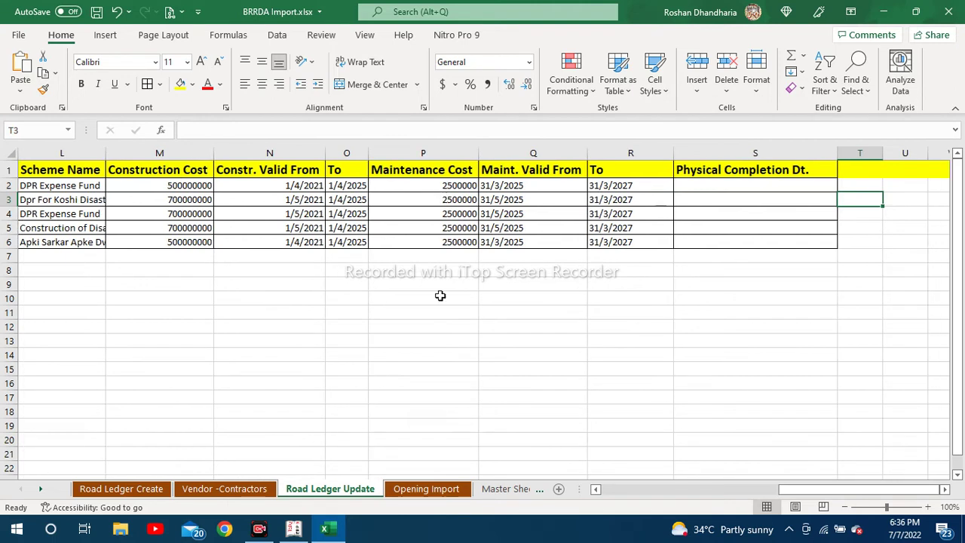
Step: Copy the Road Ledger Update sheet's name, switch to Tally.ERP 9 and clear the Location of File in the File Information form
{"action": "right_click", "coordinate": [323, 492]}
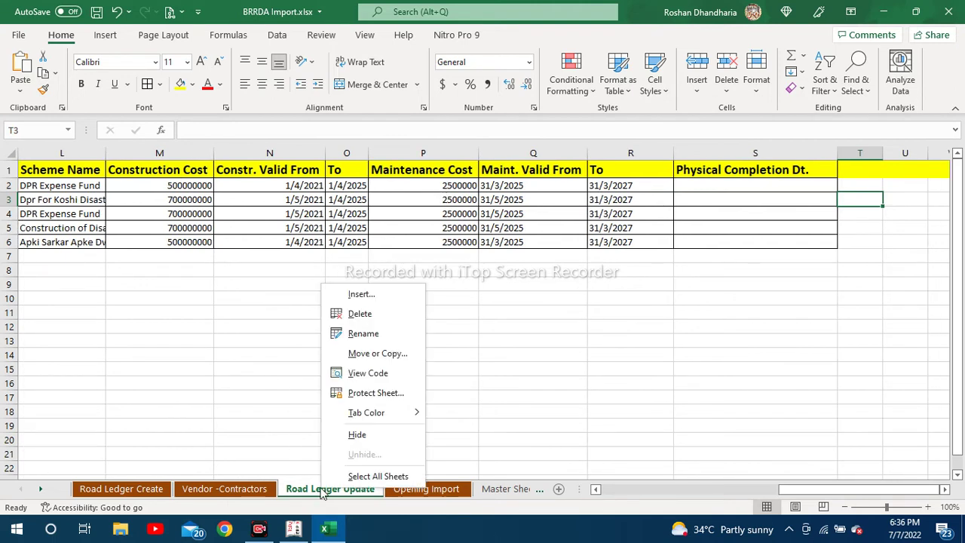
{"action": "left_click", "coordinate": [398, 331]}
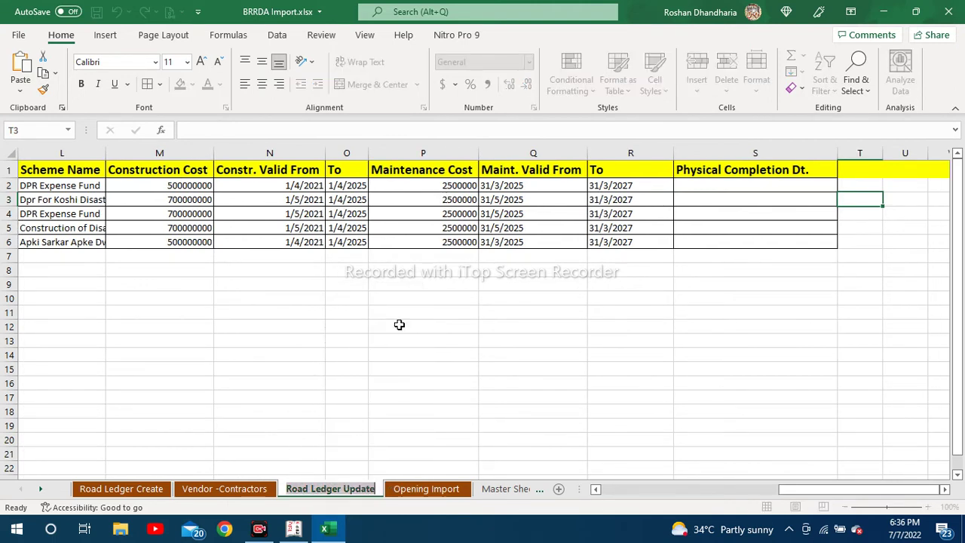
{"action": "left_click", "coordinate": [296, 533]}
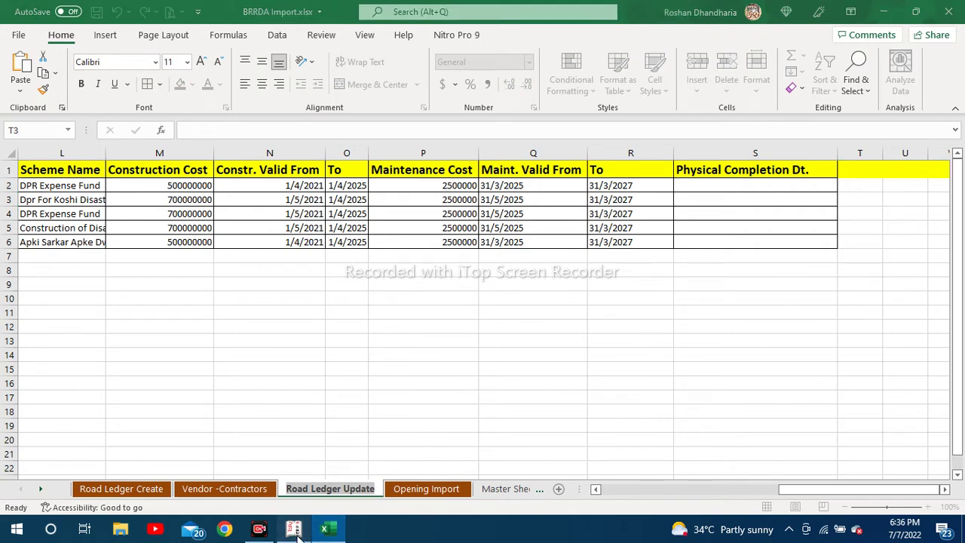
{"action": "key", "text": "Return"}
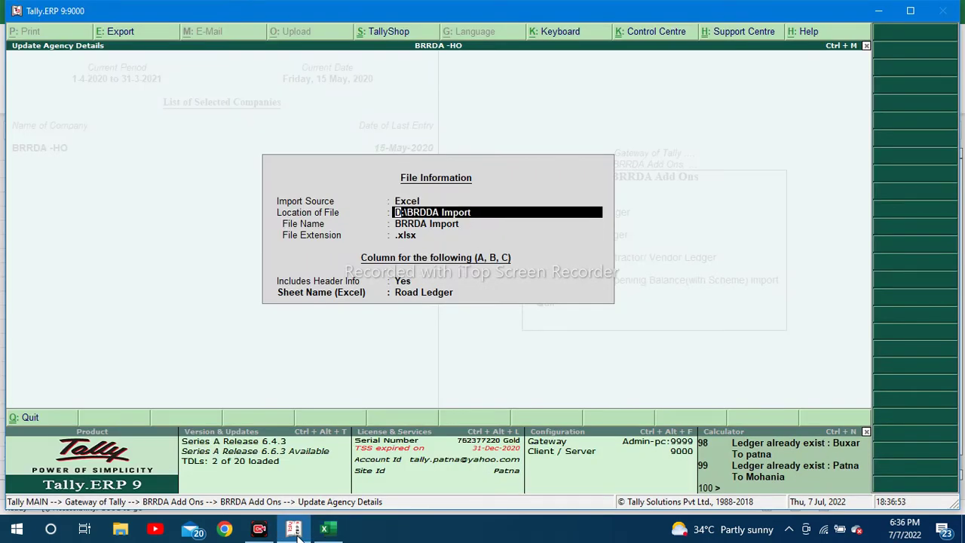
{"action": "key", "text": "BackSpace"}
Step: Copy the Import6722 folder path from File Explorer and set Tally's Location of File to I:\Govrement\BRRDA2223\20-2-22\Import6722
{"action": "left_click", "coordinate": [296, 532]}
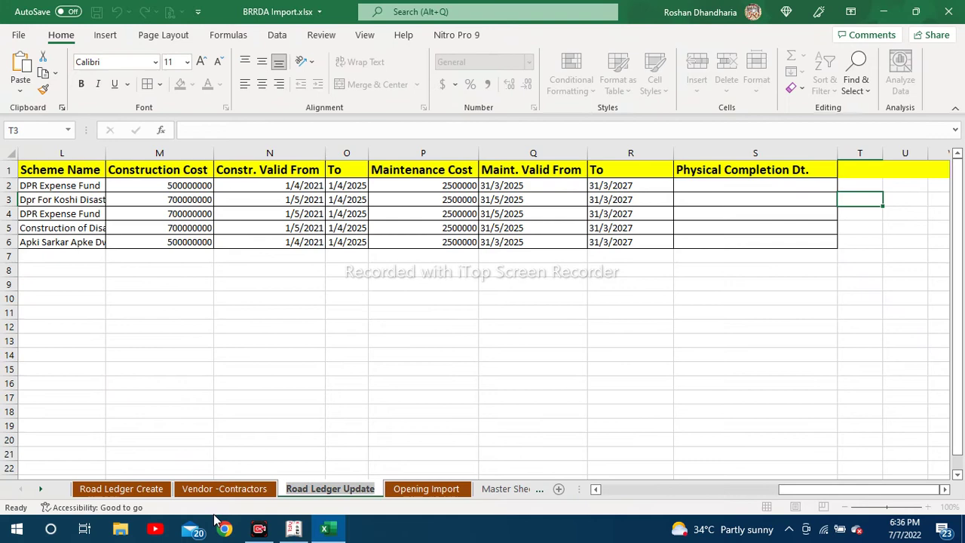
{"action": "key", "text": "alt"}
{"action": "left_click", "coordinate": [118, 532]}
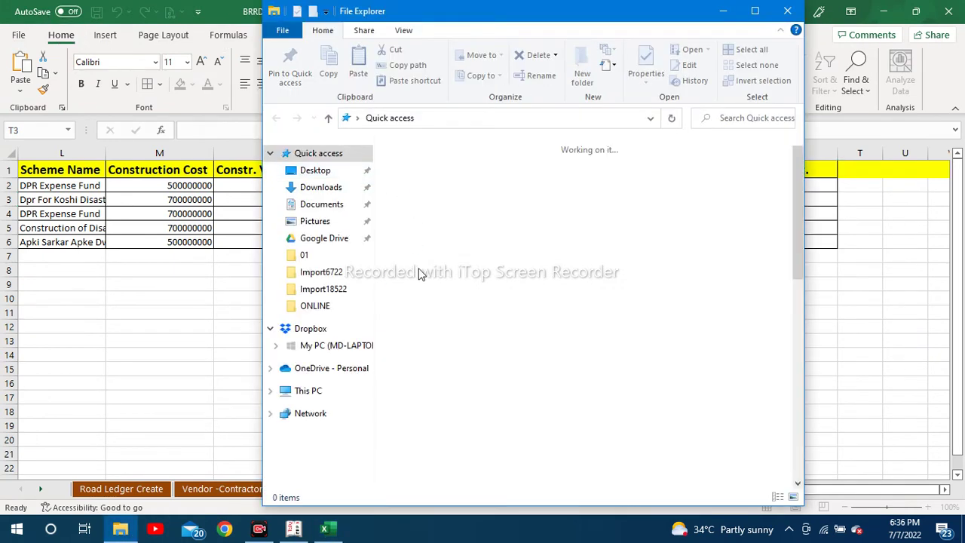
{"action": "double_click", "coordinate": [470, 319]}
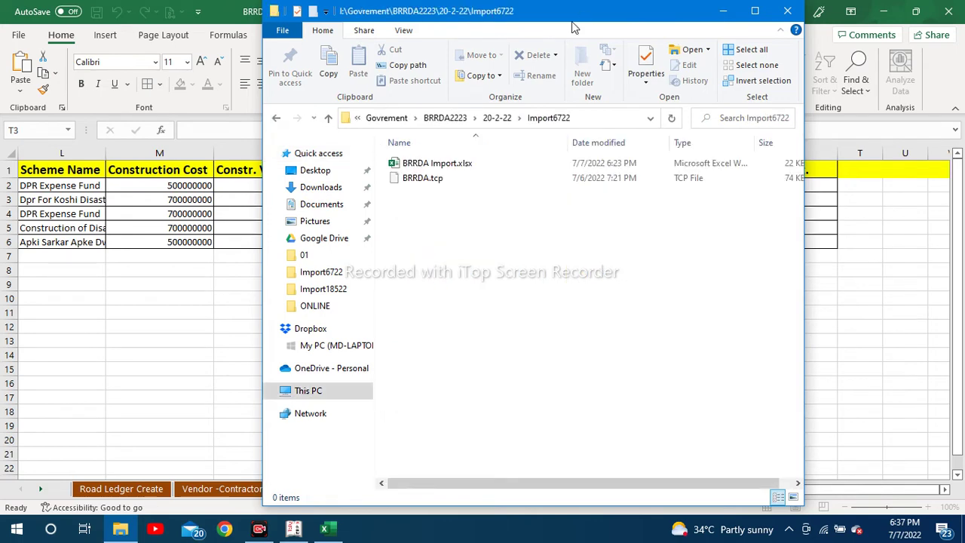
{"action": "left_click", "coordinate": [614, 118]}
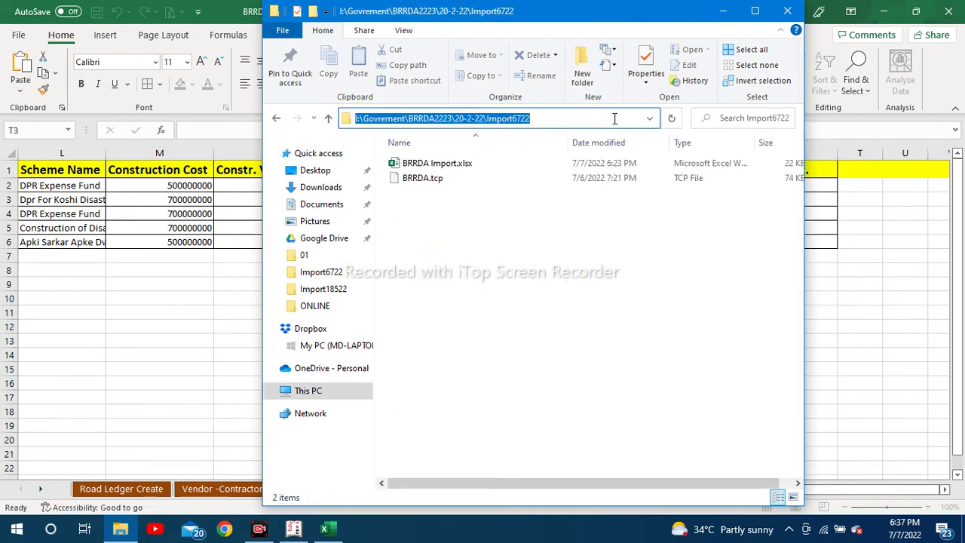
{"action": "key", "text": "alt+Tab"}
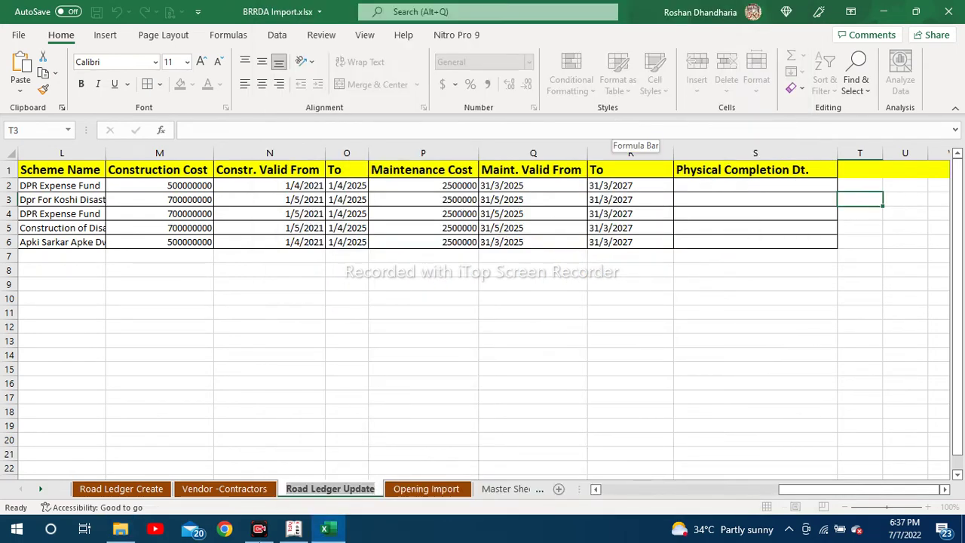
{"action": "left_click", "coordinate": [294, 530]}
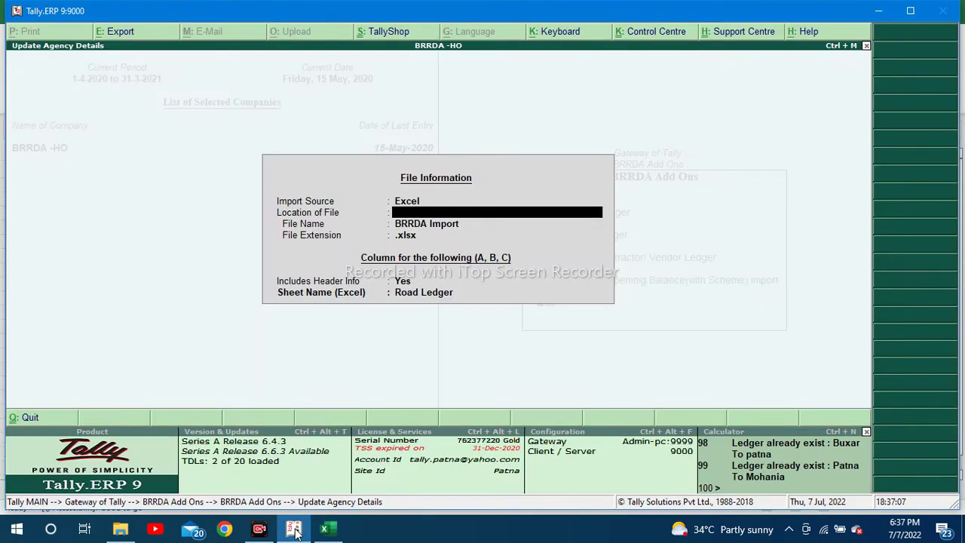
{"action": "type", "text": "I:\\Goverment\\BRRDA2223\\20-2-22\\Import6722"}
{"action": "key", "text": "Return"}
Step: Keep the BRRDA Import file name and .xlsx extension, set the sheet name to Road Ledger Update and run the agency details update
{"action": "key", "text": "Return"}
{"action": "key", "text": "Return"}
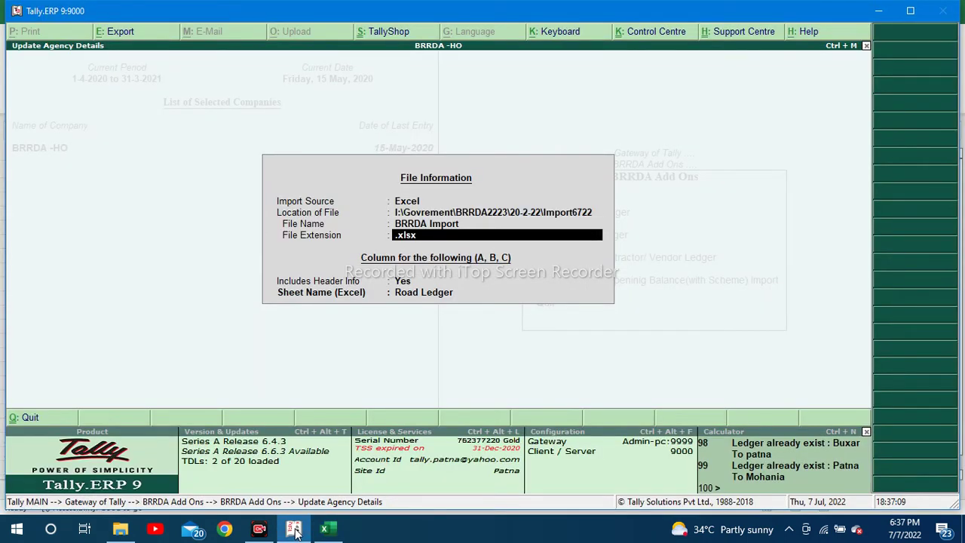
{"action": "key", "text": "Return"}
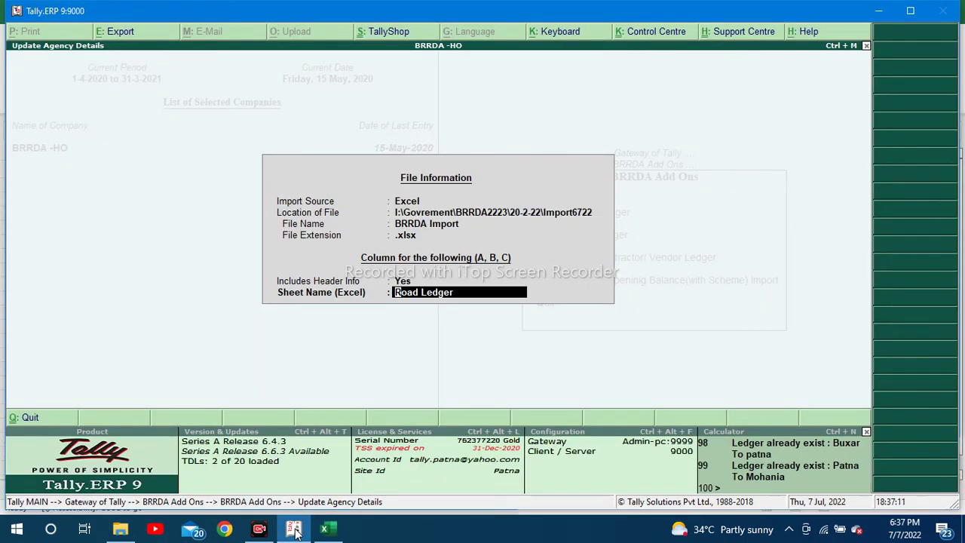
{"action": "key", "text": "alt+Tab"}
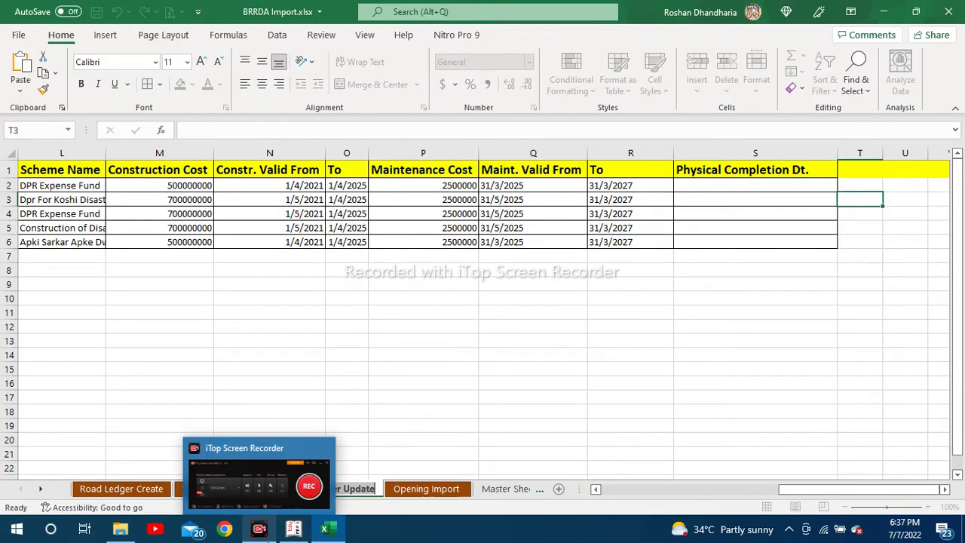
{"action": "key", "text": "alt+Tab"}
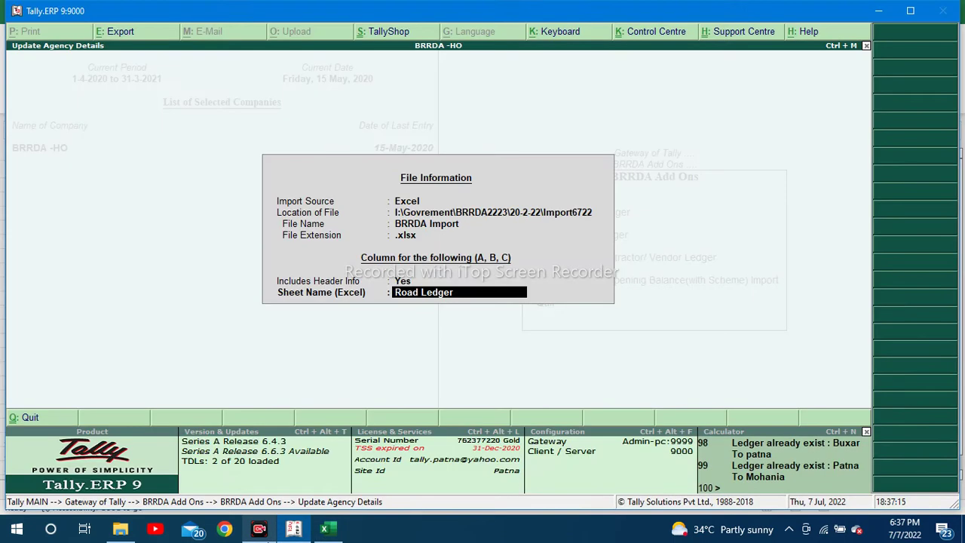
{"action": "type", "text": "Update"}
{"action": "key", "text": "Return"}
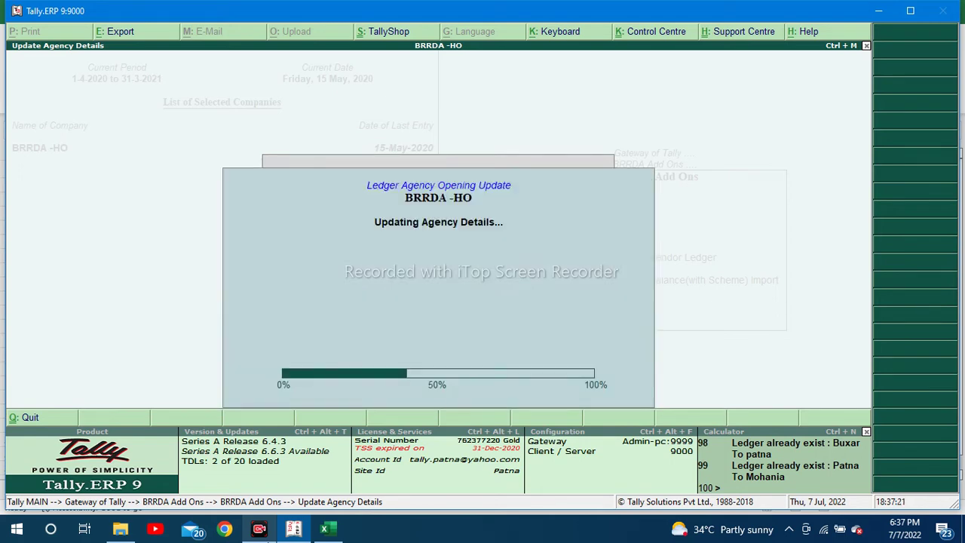
{"action": "key", "text": "Return"}
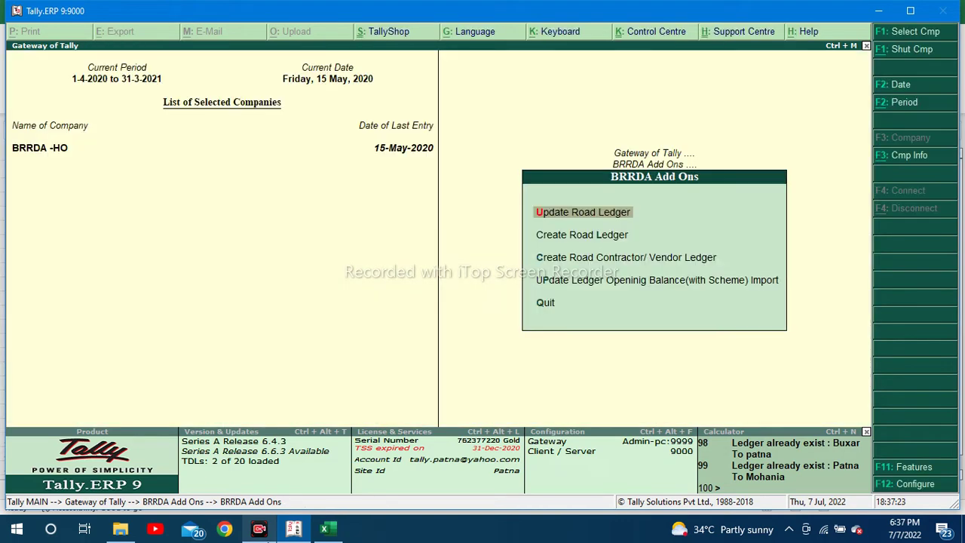
Step: Leave the BRRDA Add Ons menu and open the Ara To Patna ledger for alteration from Accounts Info
{"action": "key", "text": "Escape"}
{"action": "key", "text": "Escape"}
{"action": "key", "text": "Down"}
{"action": "key", "text": "Down"}
{"action": "key", "text": "Return"}
{"action": "key", "text": "Down"}
{"action": "key", "text": "Return"}
{"action": "key", "text": "Down"}
{"action": "key", "text": "Down"}
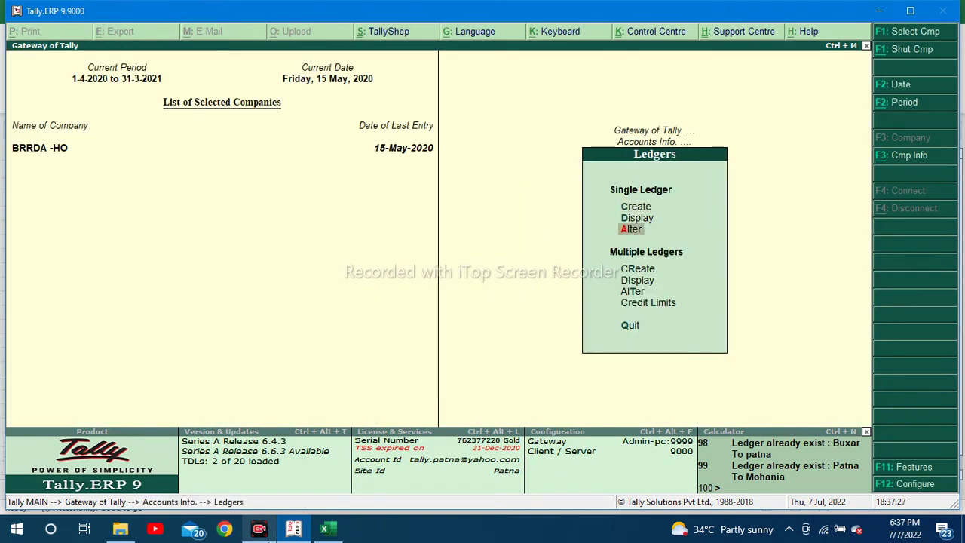
{"action": "key", "text": "Return"}
{"action": "type", "text": "Ara"}
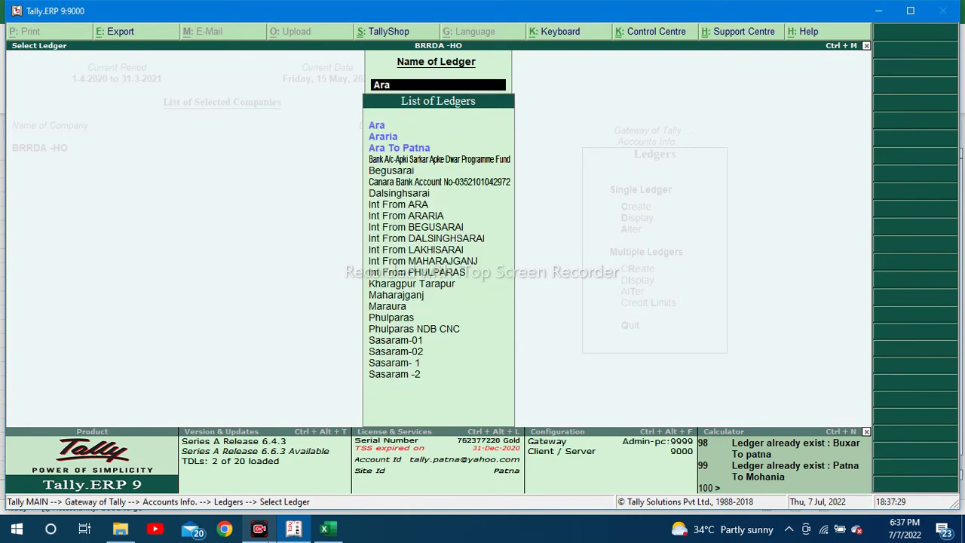
{"action": "key", "text": "Down"}
{"action": "key", "text": "Down"}
{"action": "key", "text": "Return"}
Step: Check the cost centre allocated to the Ara To Patna ledger
{"action": "key", "text": "Return"}
{"action": "key", "text": "Return"}
{"action": "key", "text": "Return"}
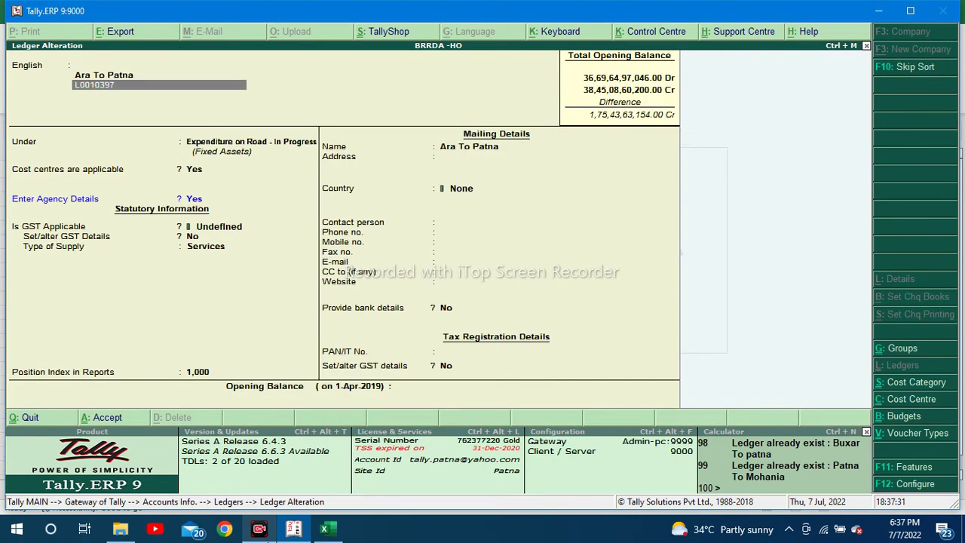
{"action": "key", "text": "Return"}
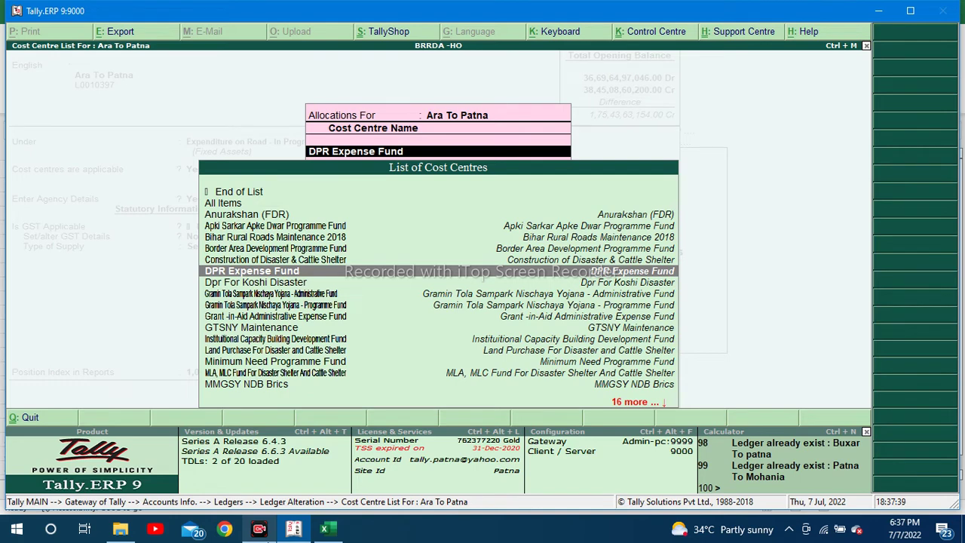
{"action": "key", "text": "Return"}
{"action": "key", "text": "Return"}
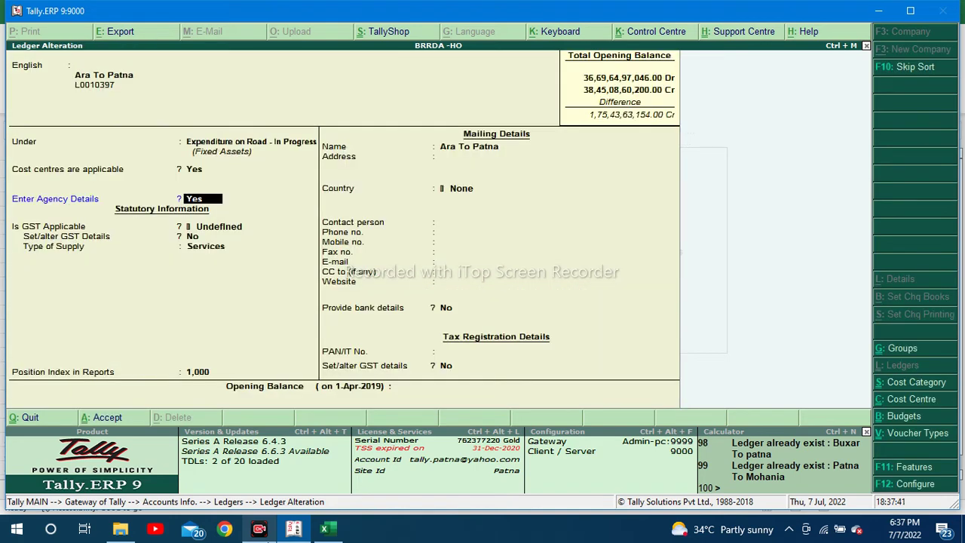
Step: Review the Ara To Patna ledger's Agency Details from agency name through Road Completion Date, and save the ledger
{"action": "key", "text": "Return"}
{"action": "key", "text": "Return"}
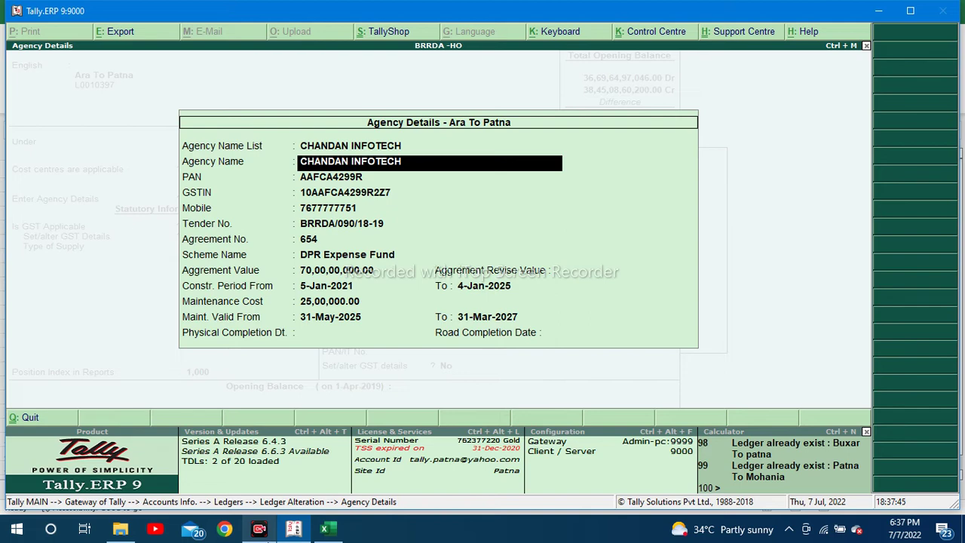
{"action": "key", "text": "Return"}
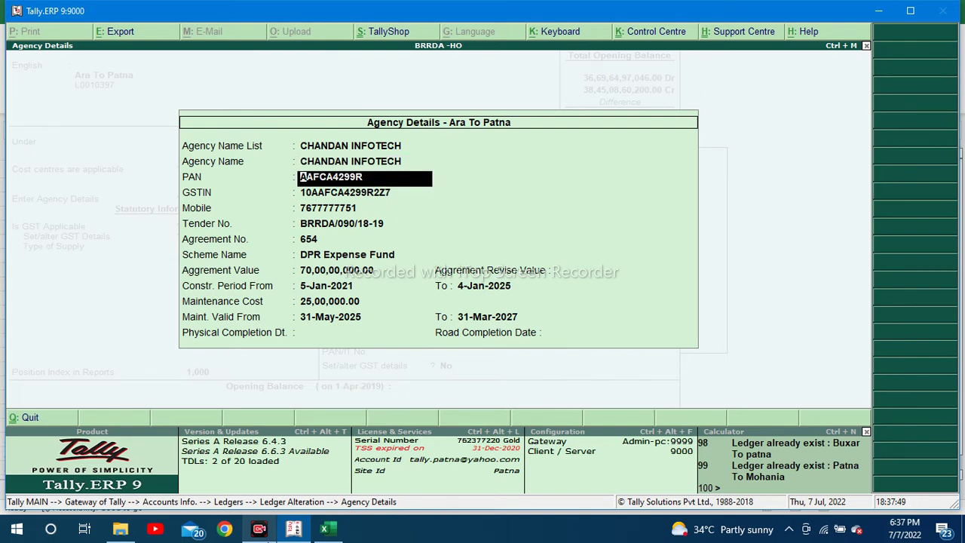
{"action": "key", "text": "Return"}
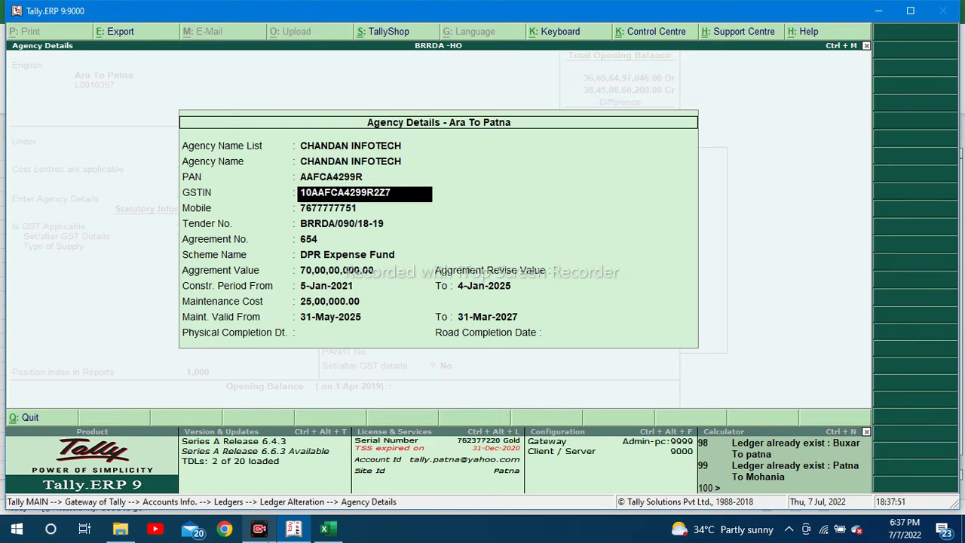
{"action": "key", "text": "Return"}
{"action": "key", "text": "Return"}
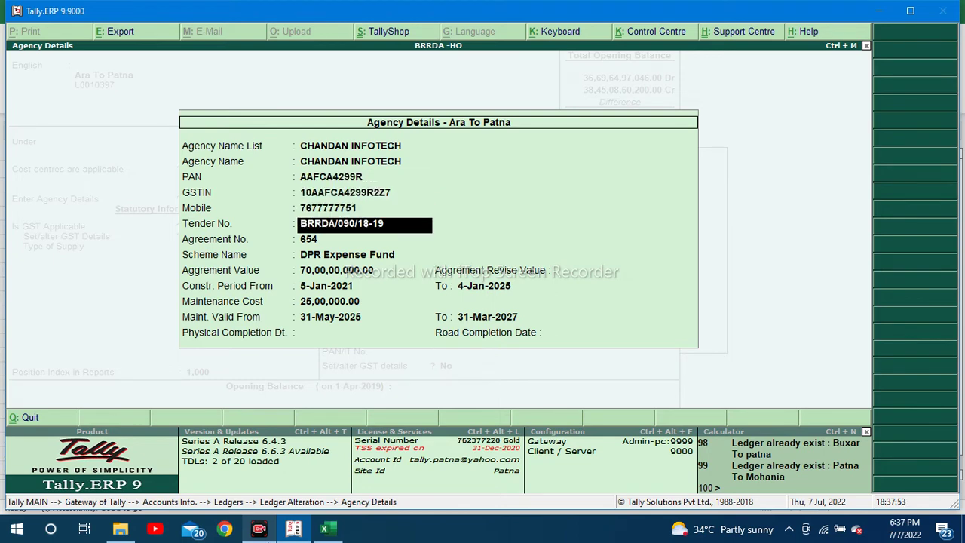
{"action": "key", "text": "Return"}
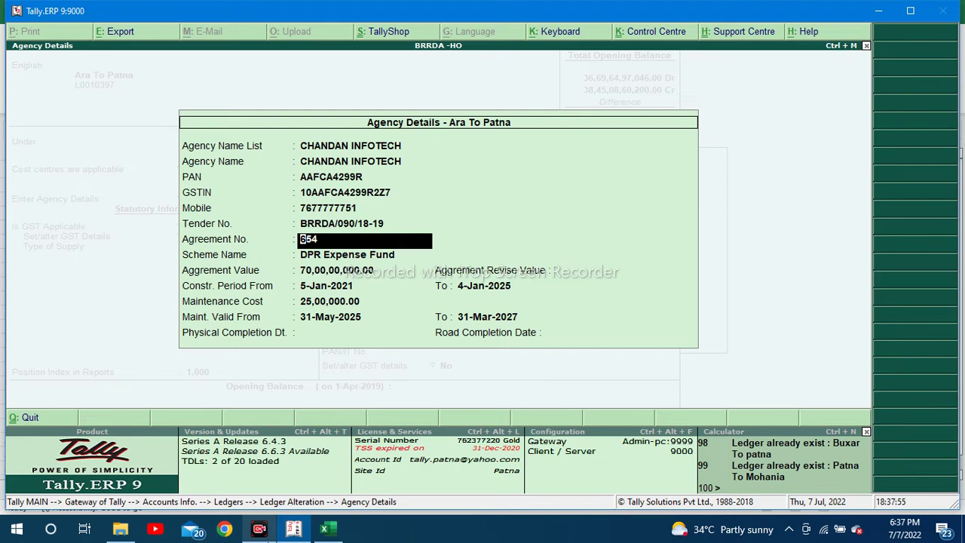
{"action": "key", "text": "Return"}
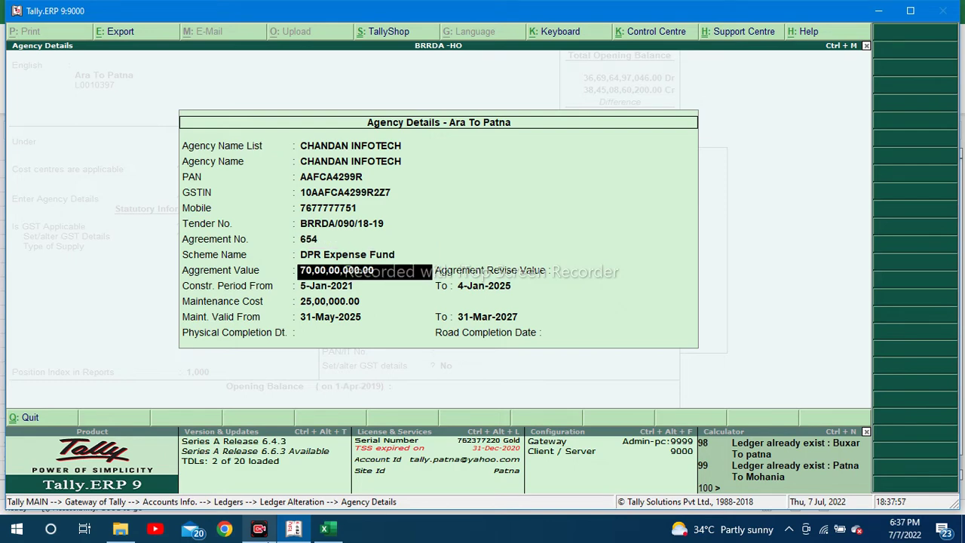
{"action": "key", "text": "Return"}
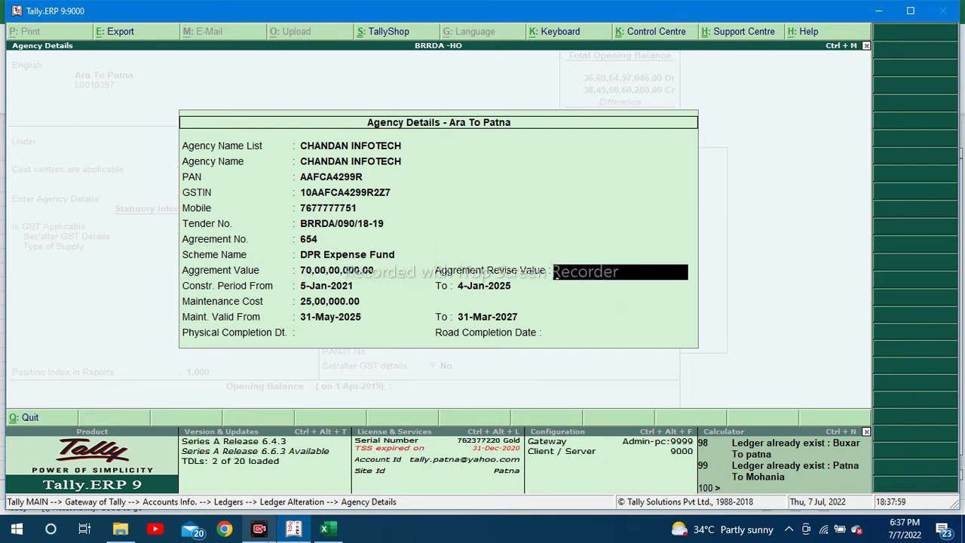
{"action": "key", "text": "Return"}
{"action": "key", "text": "Return"}
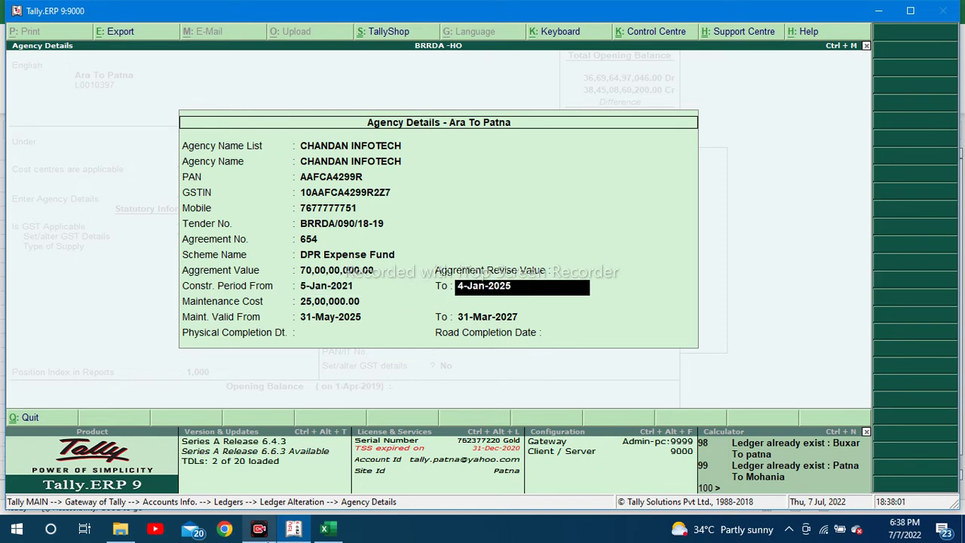
{"action": "key", "text": "Return"}
{"action": "key", "text": "Return"}
{"action": "key", "text": "Return"}
{"action": "key", "text": "Return"}
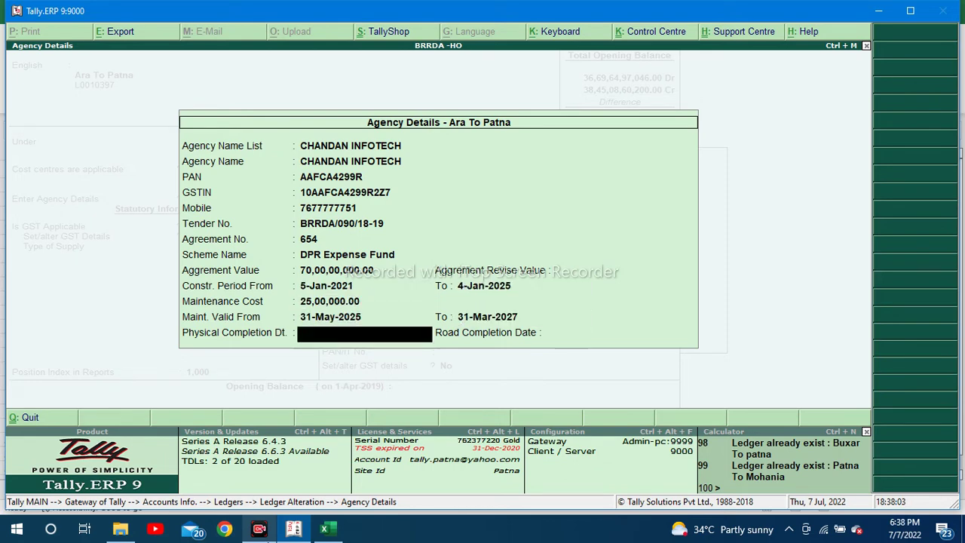
{"action": "key", "text": "Return"}
{"action": "key", "text": "Return"}
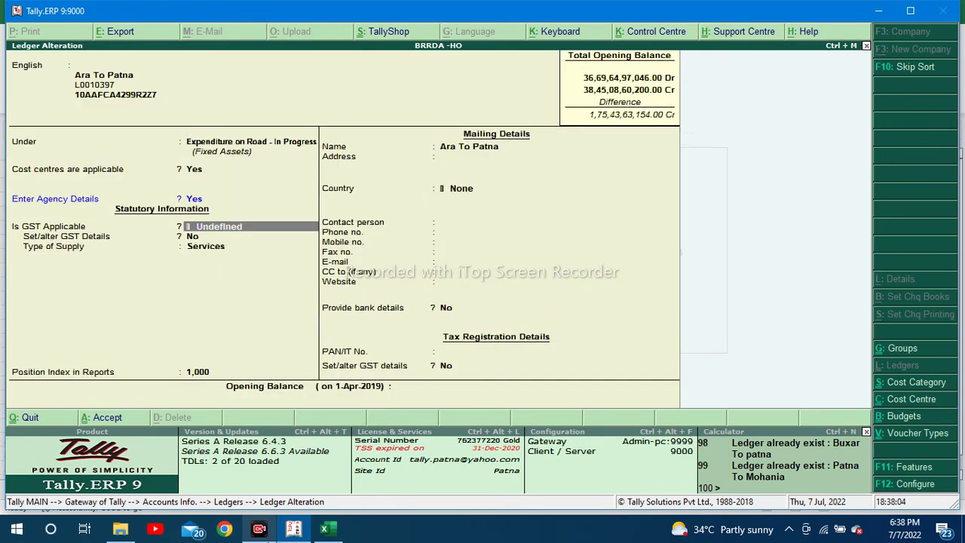
{"action": "key", "text": "ctrl+a"}
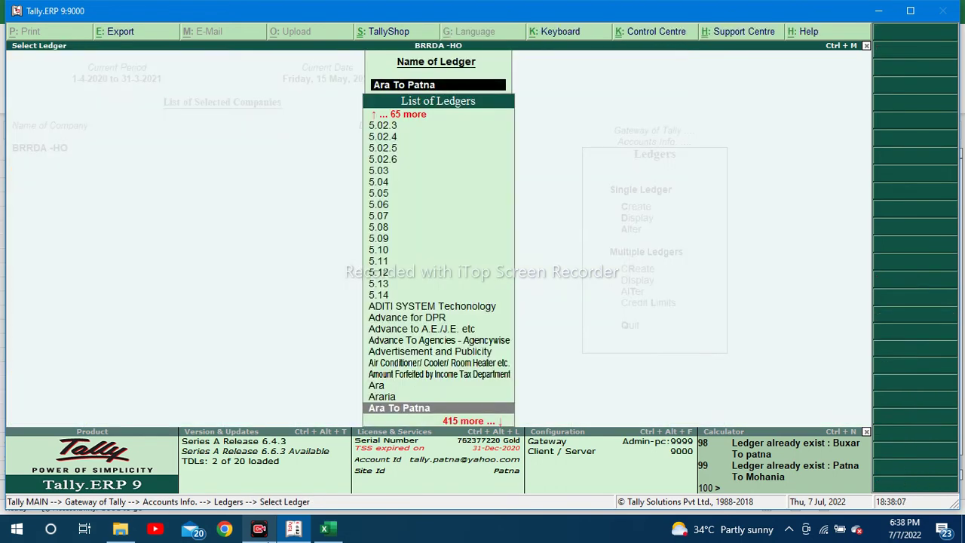
Step: Switch to BRRDA Import.xlsx in Excel, leave the sheet name editing and open the Vendor -Contractors sheet
{"action": "key", "text": "alt+Tab"}
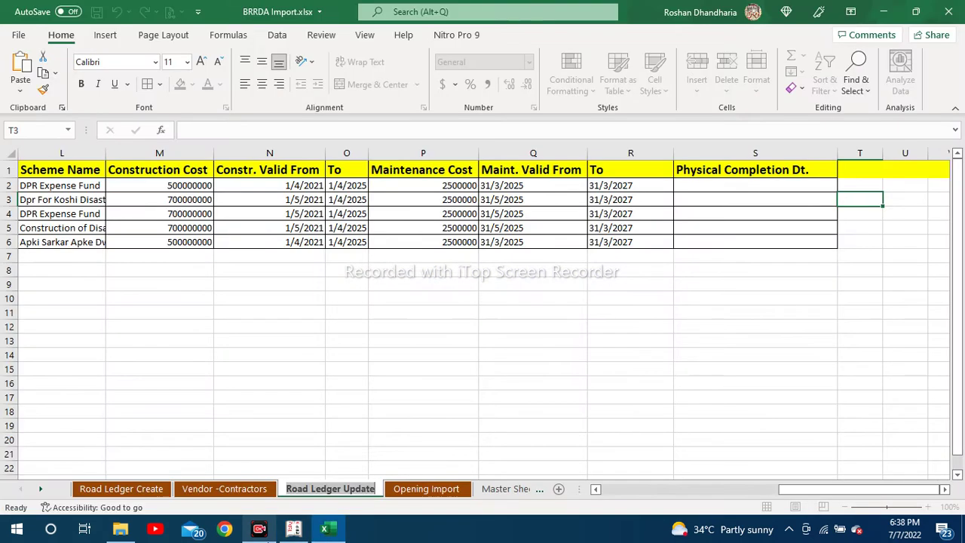
{"action": "left_click", "coordinate": [377, 455]}
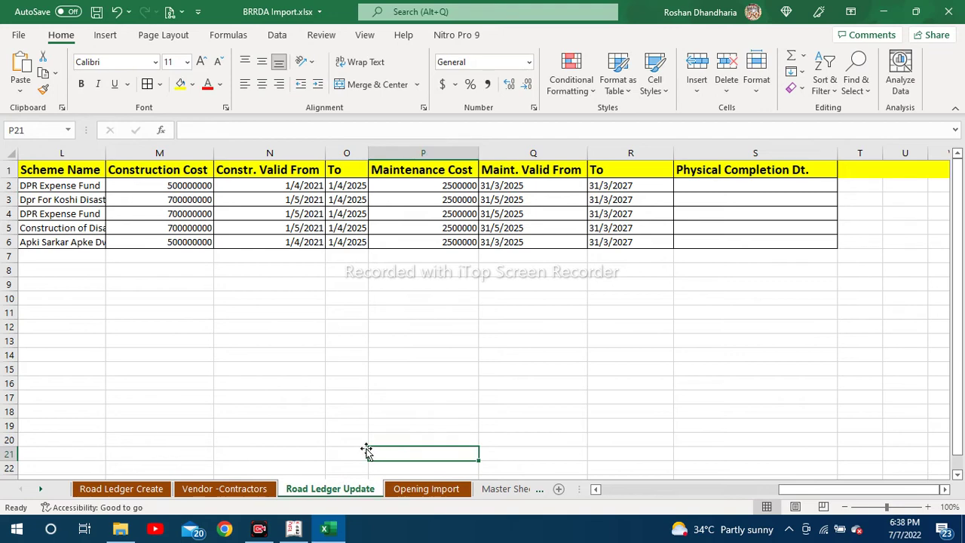
{"action": "left_click", "coordinate": [222, 489]}
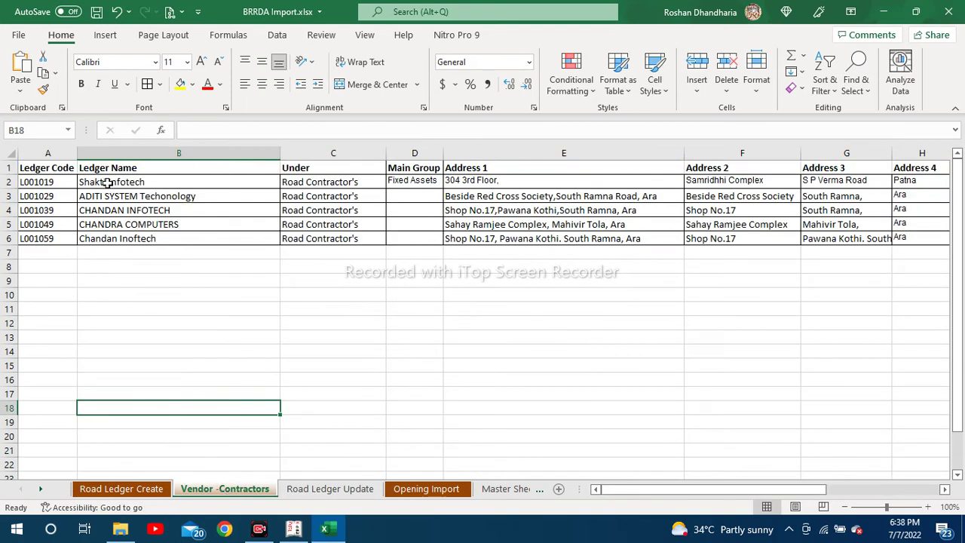
Step: Check the contractor ledger names listed in the Vendor -Contractors sheet
{"action": "left_click", "coordinate": [234, 295]}
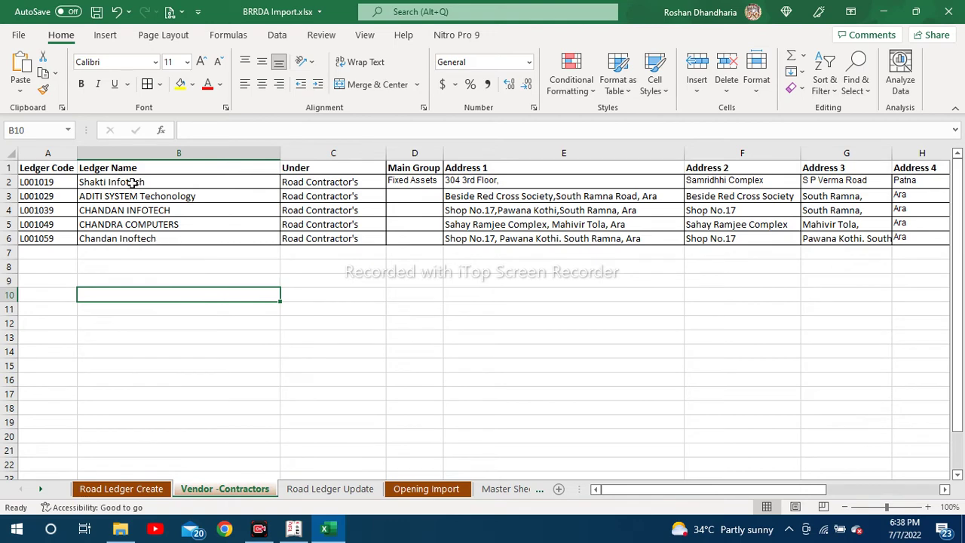
{"action": "left_click_drag", "start_coordinate": [133, 183], "coordinate": [146, 238]}
{"action": "left_click", "coordinate": [158, 279]}
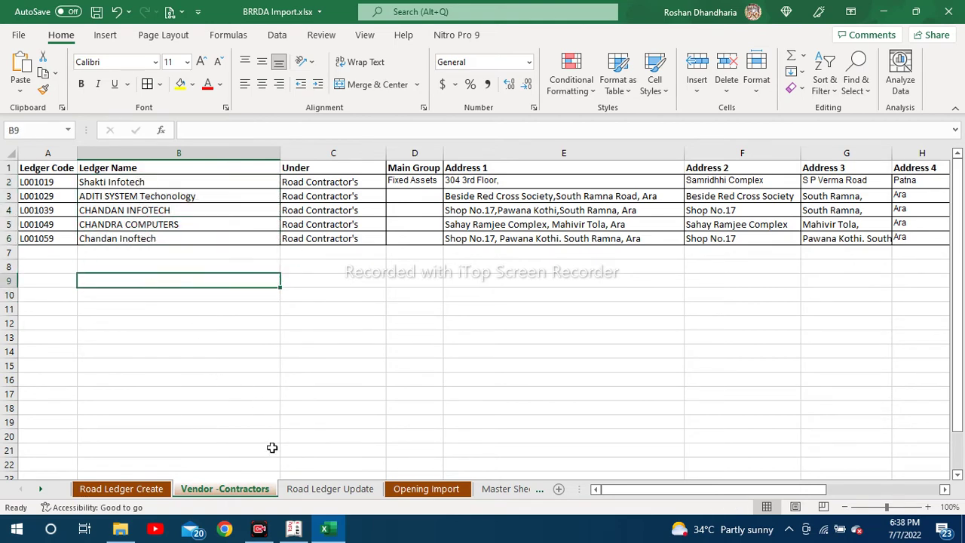
Step: Switch to Tally.ERP 9, leave the ledger selection and open BRRDA Add Ons from the Gateway of Tally
{"action": "left_click", "coordinate": [299, 531]}
{"action": "key", "text": "Escape"}
{"action": "key", "text": "Escape"}
{"action": "key", "text": "Escape"}
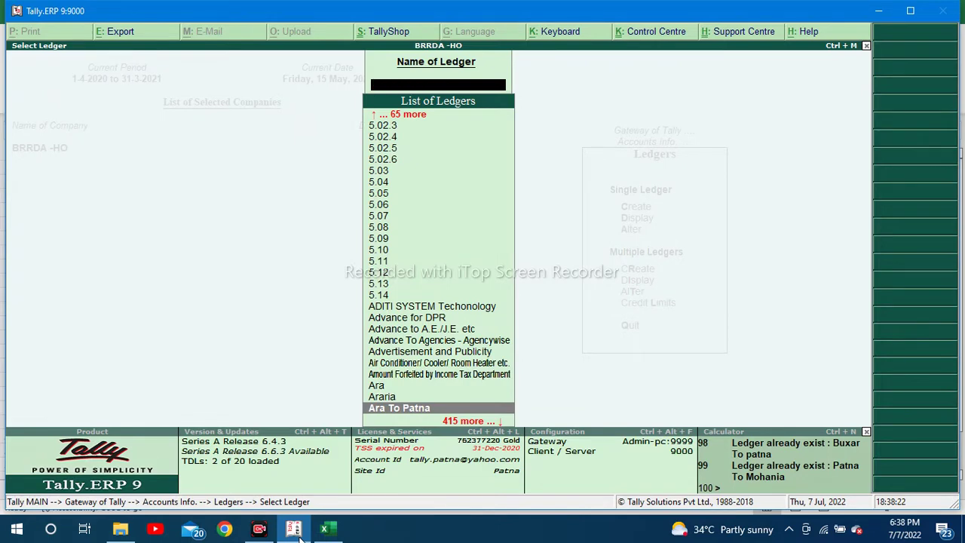
{"action": "key", "text": "Up"}
{"action": "key", "text": "Down"}
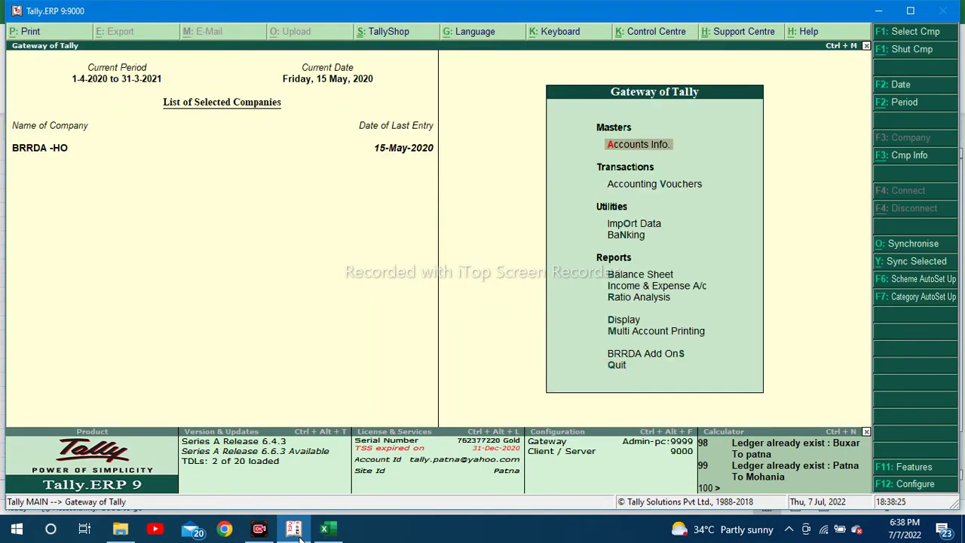
{"action": "key", "text": "Down"}
{"action": "key", "text": "Up"}
{"action": "key", "text": "Up"}
{"action": "key", "text": "Up"}
{"action": "key", "text": "Return"}
Step: Open the Create Road Contractor/ Vendor Ledger import from the BRRDA Import Menu
{"action": "key", "text": "Down"}
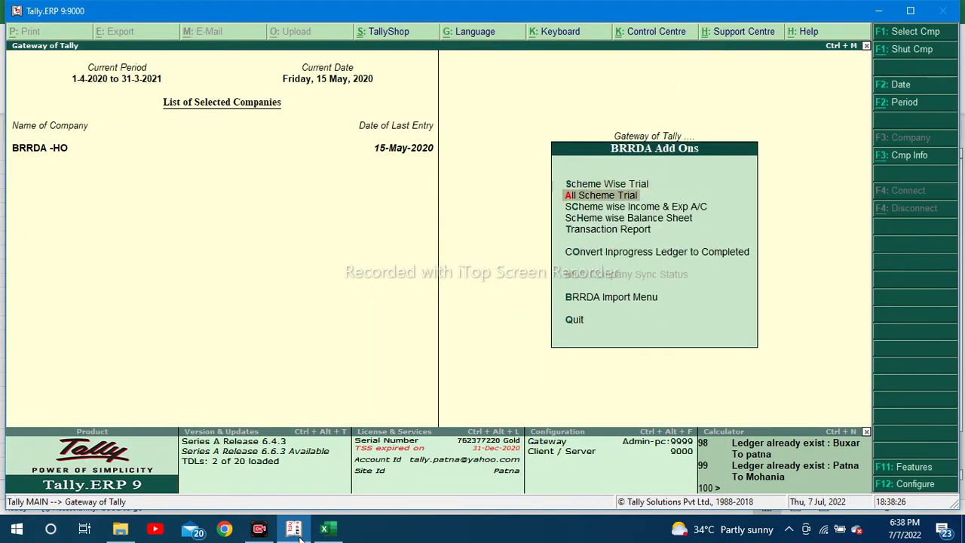
{"action": "key", "text": "Down"}
{"action": "key", "text": "Down"}
{"action": "key", "text": "Down"}
{"action": "key", "text": "Down"}
{"action": "key", "text": "Down"}
{"action": "key", "text": "Return"}
{"action": "key", "text": "Down"}
{"action": "key", "text": "Down"}
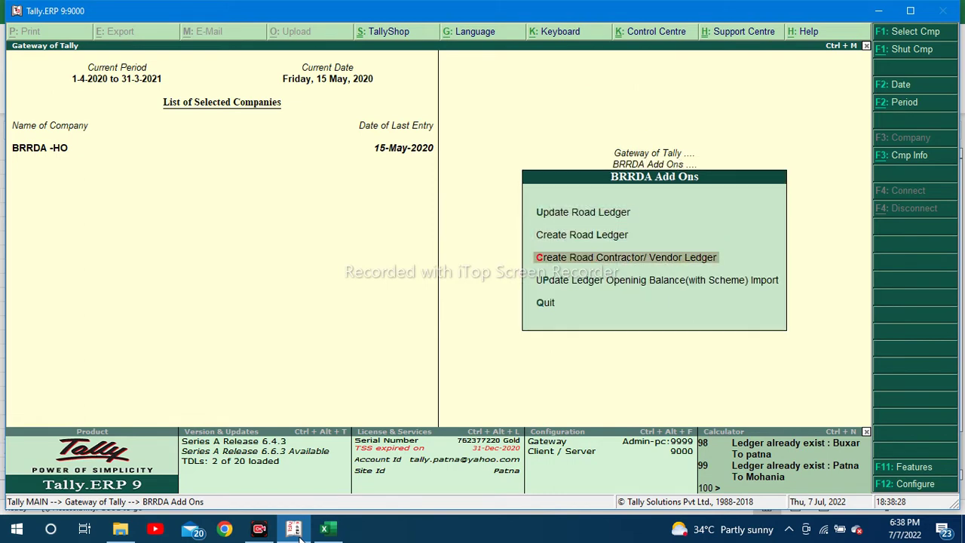
{"action": "key", "text": "Return"}
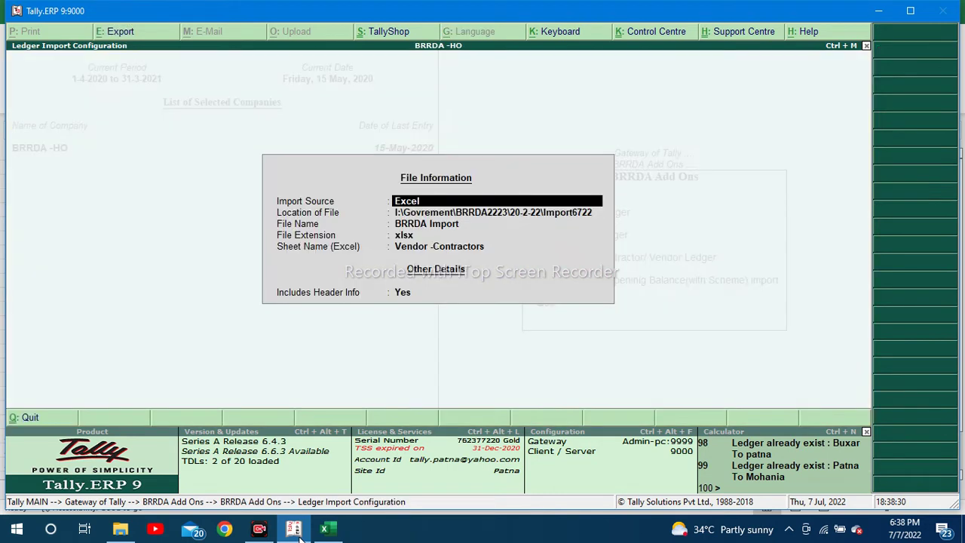
Step: Import the ledger masters from the Vendor -Contractors sheet of the BRRDA Import xlsx file, with header info included
{"action": "key", "text": "Return"}
{"action": "key", "text": "Return"}
{"action": "key", "text": "Return"}
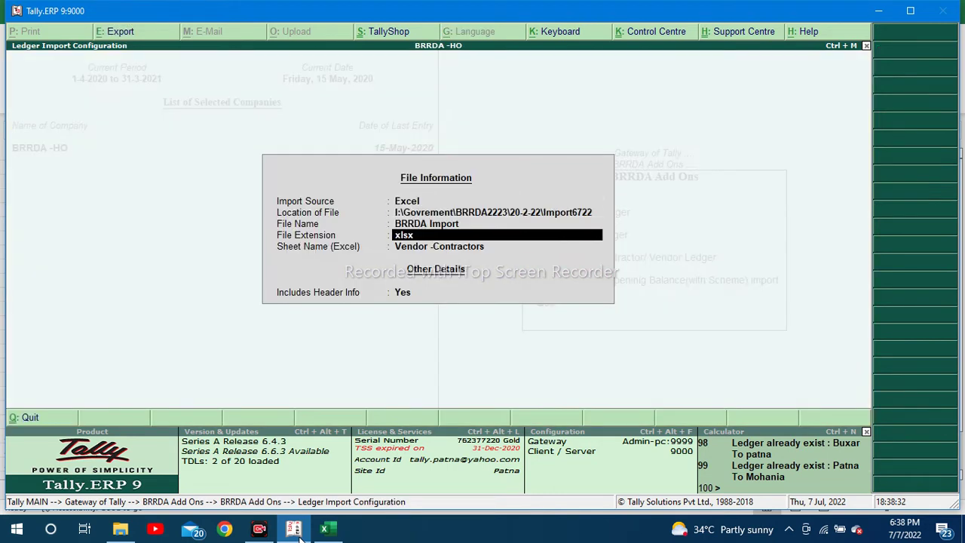
{"action": "key", "text": "Return"}
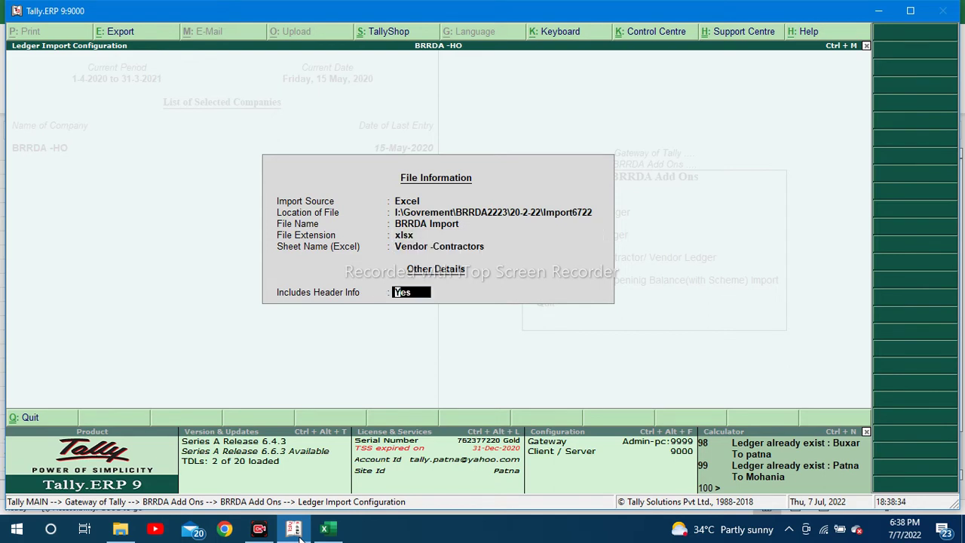
{"action": "key", "text": "Return"}
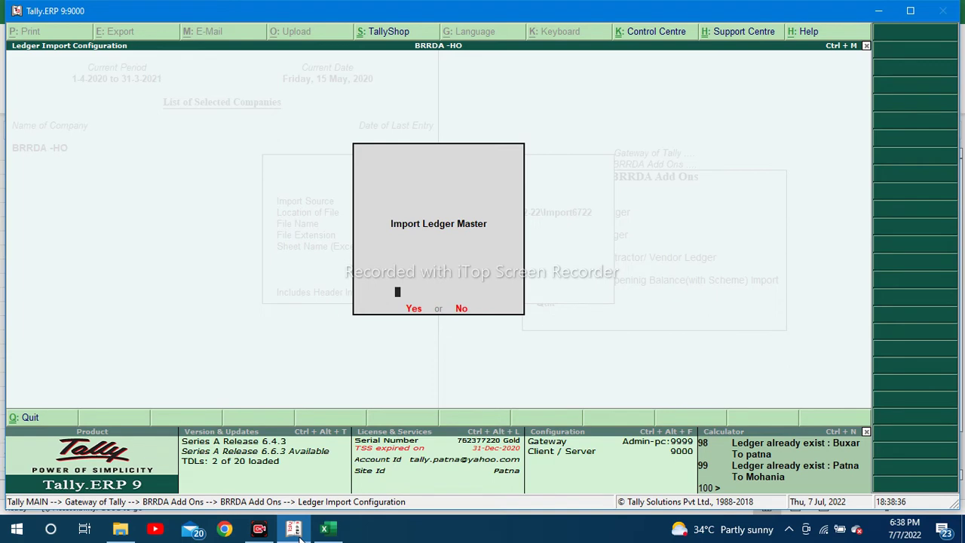
{"action": "key", "text": "Return"}
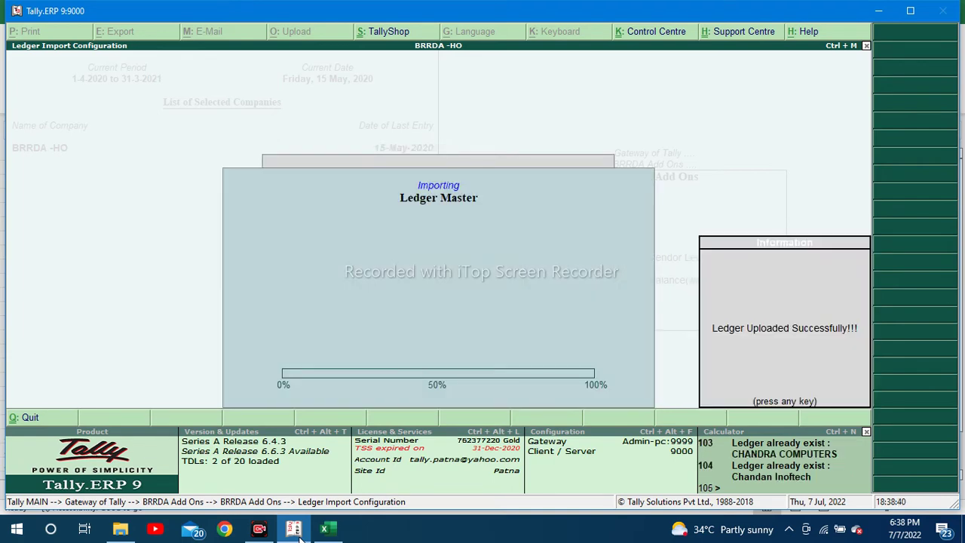
{"action": "key", "text": "Return"}
Step: Switch to BRRDA Import.xlsx in Excel and check the imported contractor names up to ADITI SYSTEM Techonology
{"action": "left_click", "coordinate": [296, 531]}
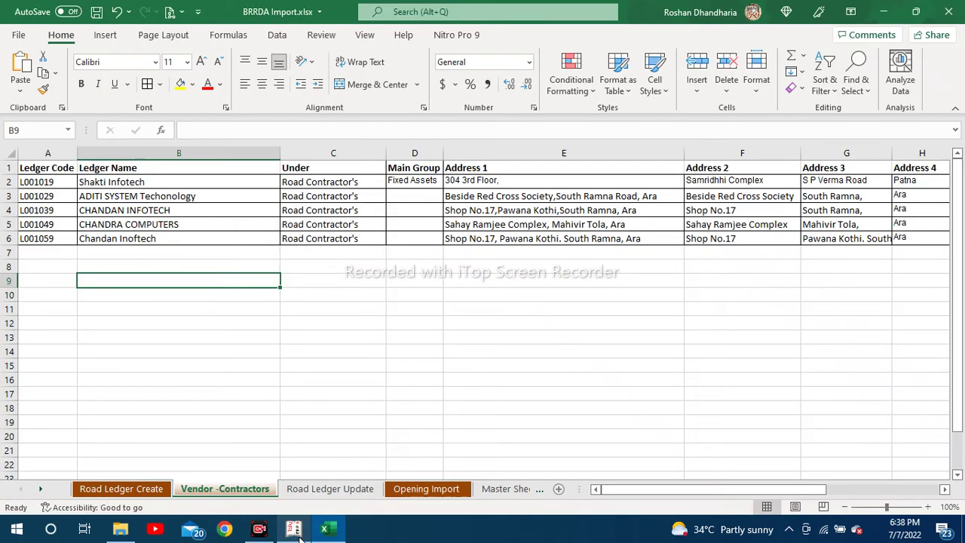
{"action": "key", "text": "Up"}
{"action": "key", "text": "Up"}
{"action": "key", "text": "Up"}
{"action": "key", "text": "Up"}
{"action": "key", "text": "Up"}
{"action": "key", "text": "Up"}
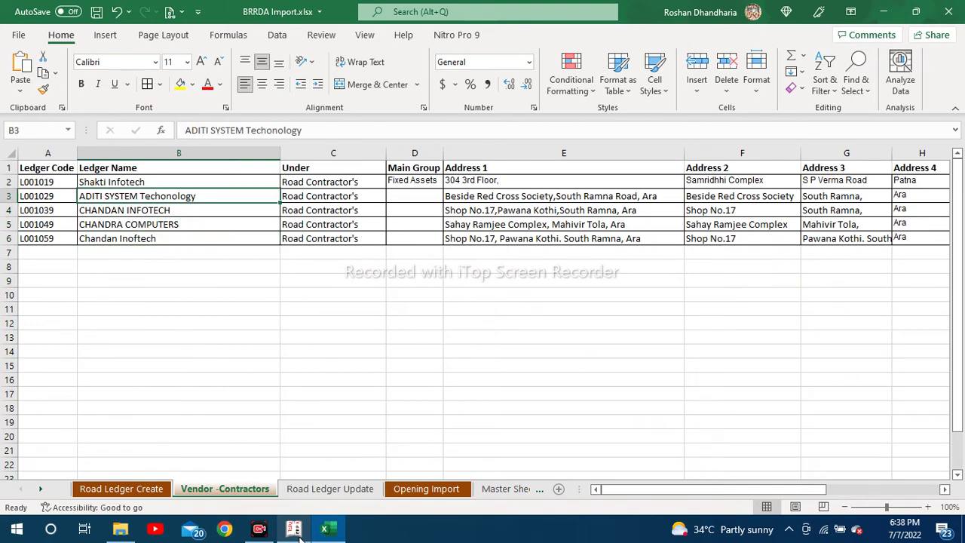
Step: Return to Tally.ERP 9, leave the import menus and open the Shakti Infotech ledger for alteration
{"action": "left_click", "coordinate": [294, 531]}
{"action": "key", "text": "Escape"}
{"action": "key", "text": "Escape"}
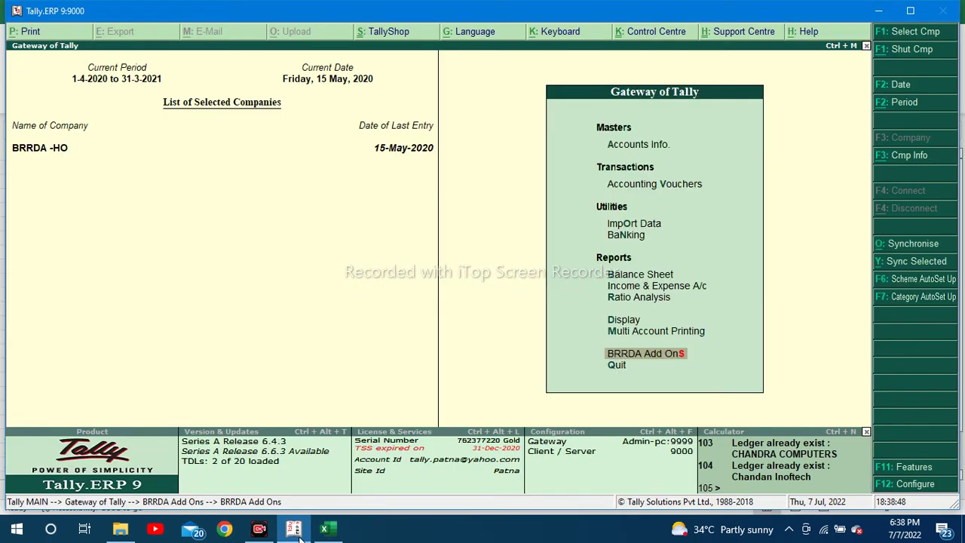
{"action": "key", "text": "Down"}
{"action": "key", "text": "Down"}
{"action": "key", "text": "Return"}
{"action": "key", "text": "Down"}
{"action": "key", "text": "Return"}
{"action": "key", "text": "Down"}
{"action": "key", "text": "Down"}
{"action": "key", "text": "Return"}
{"action": "type", "text": "Shak"}
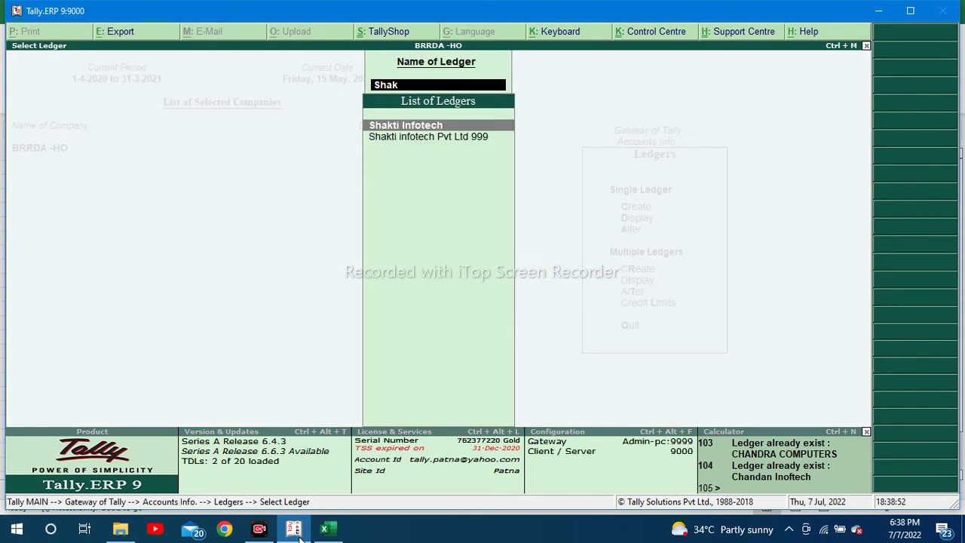
{"action": "key", "text": "Return"}
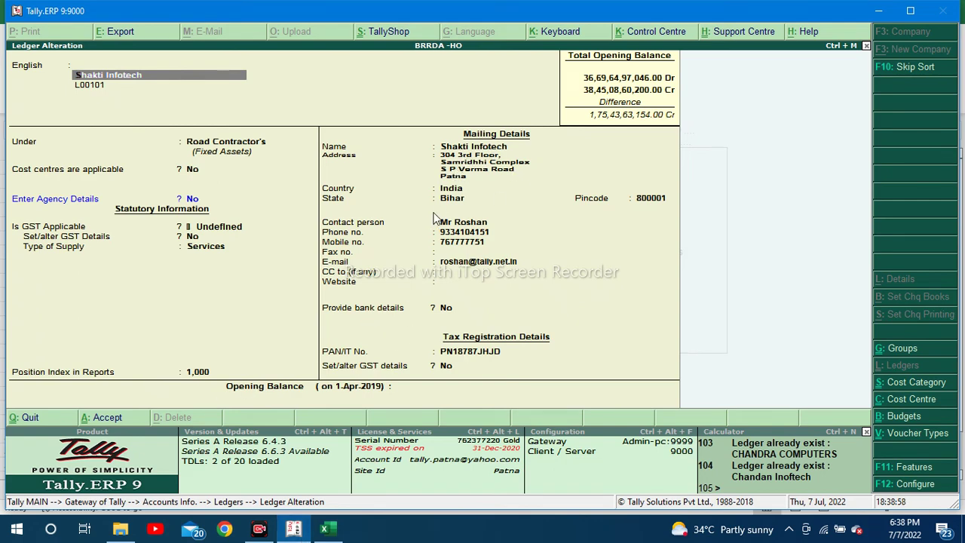
Step: Review the Shakti Infotech ledger's tax registration details and save the ledger
{"action": "left_click", "coordinate": [480, 363]}
{"action": "key", "text": "Return"}
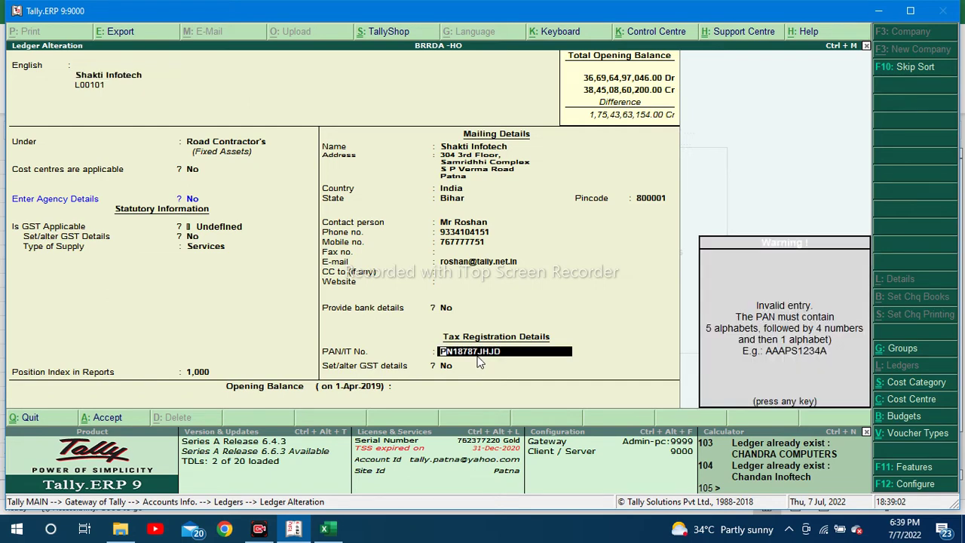
{"action": "key", "text": "Return"}
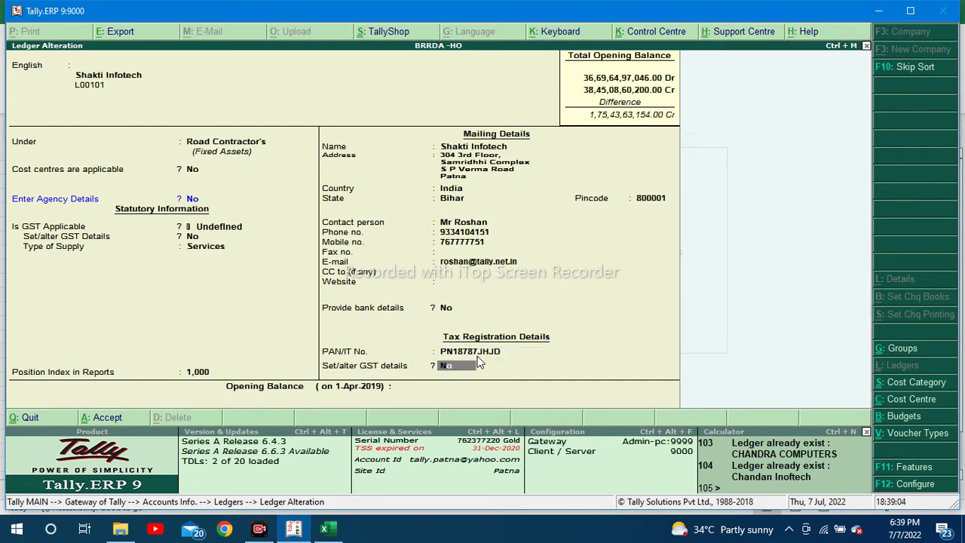
{"action": "key", "text": "Return"}
{"action": "key", "text": "Return"}
{"action": "key", "text": "Return"}
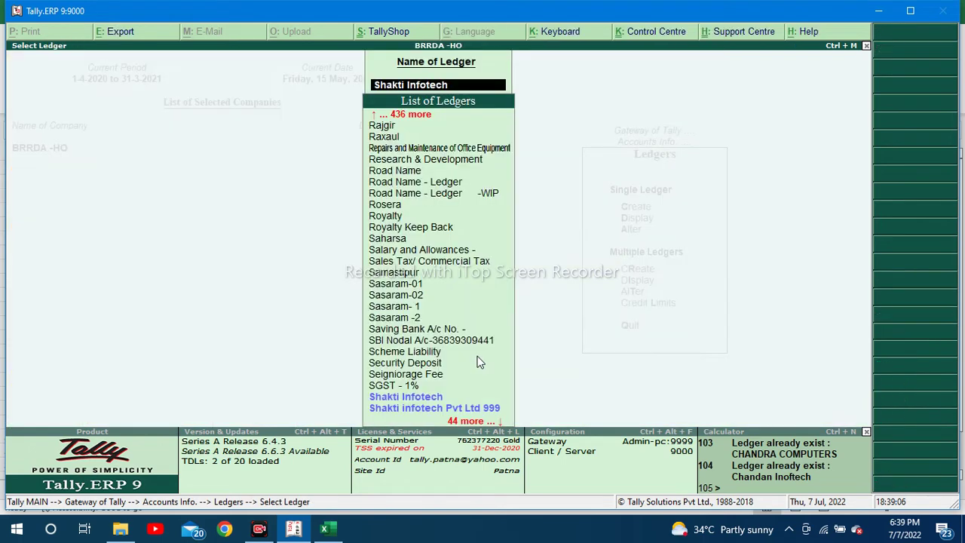
Step: Open the ADITI SYSTEM Techonology ledger, review its mailing and tax details, and return to Accounts Info
{"action": "type", "text": "Adi"}
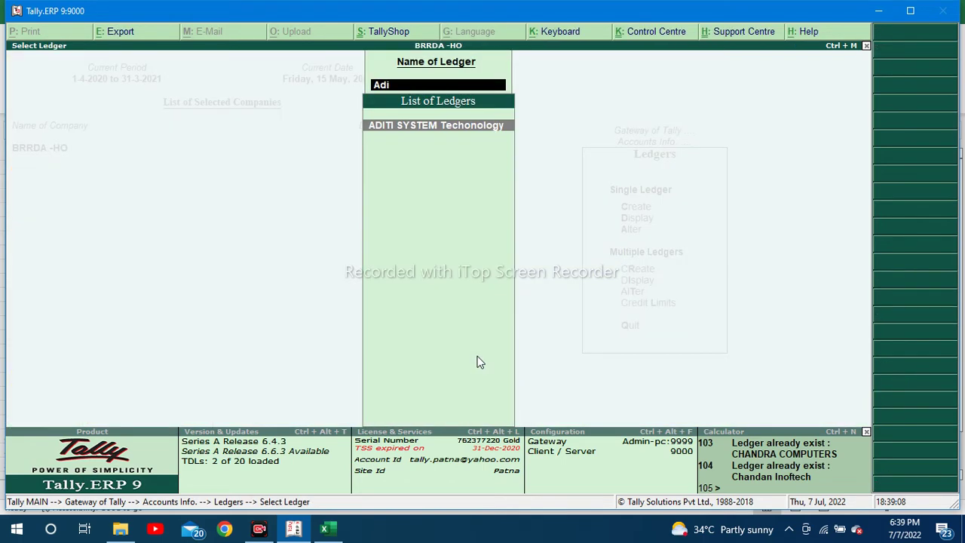
{"action": "key", "text": "Return"}
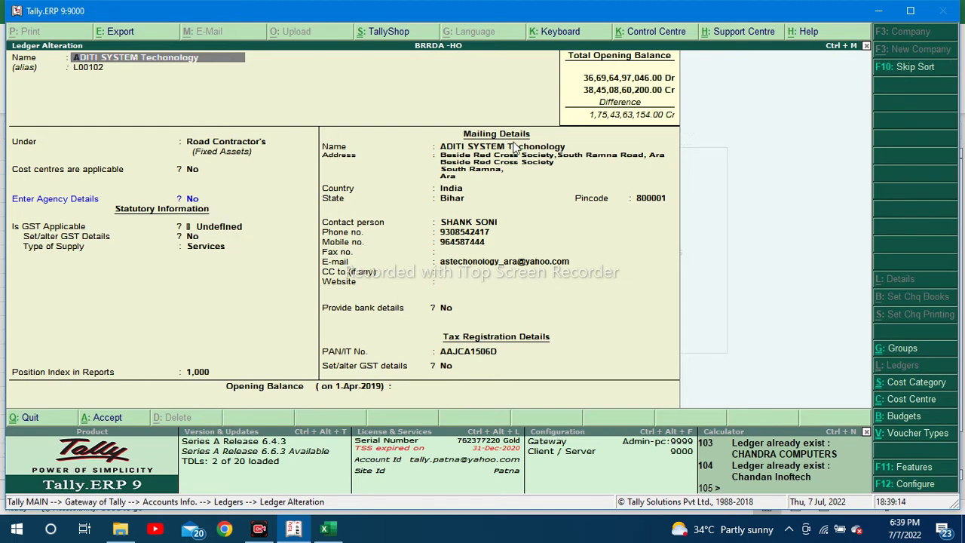
{"action": "key", "text": "Escape"}
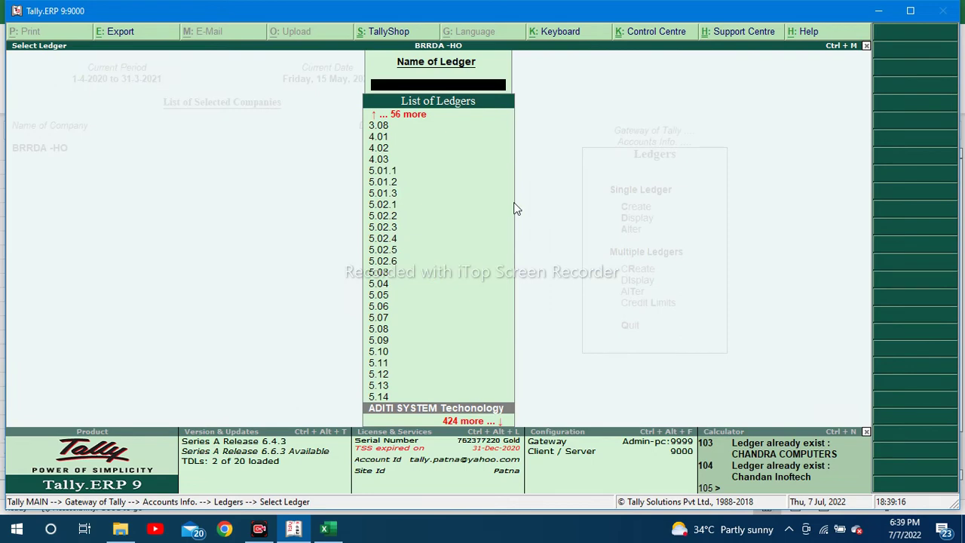
{"action": "key", "text": "Escape"}
{"action": "key", "text": "Escape"}
Step: Switch to Excel to select CHANDAN INFOTECH in the Vendor -Contractors sheet, and return to Tally.ERP 9
{"action": "key", "text": "alt+Tab"}
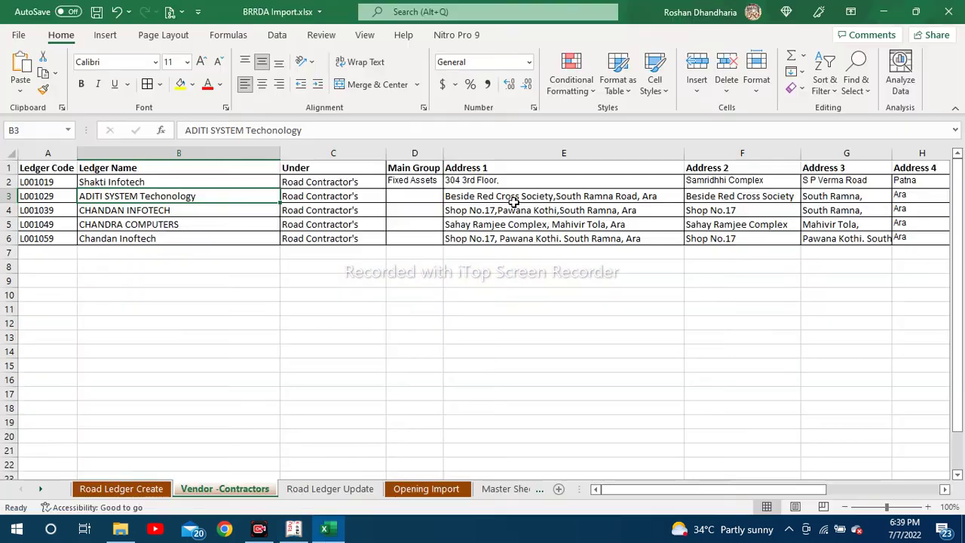
{"action": "key", "text": "Down"}
{"action": "key", "text": "alt+Tab"}
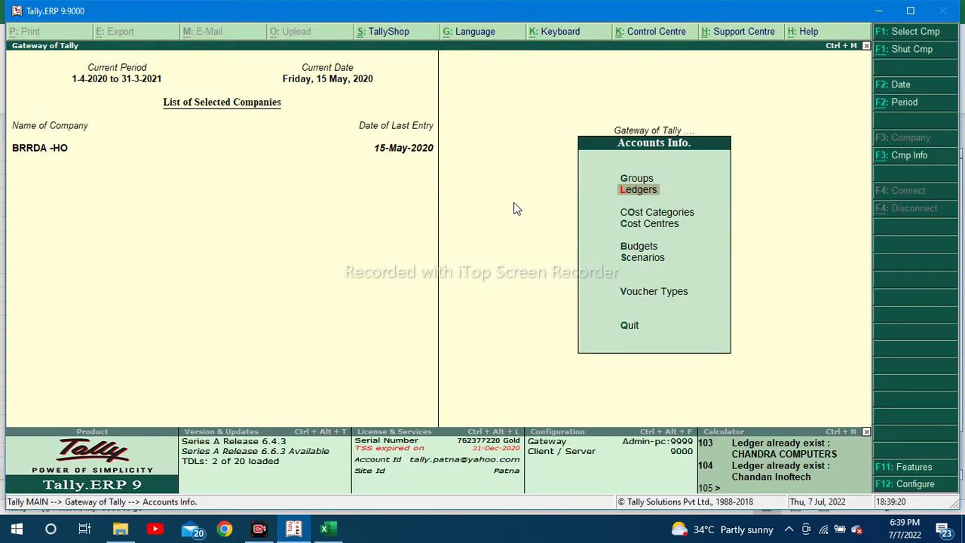
Step: Open the CHANDAN INFOTECH ledger for alteration, review its details and return to the Gateway of Tally
{"action": "key", "text": "Return"}
{"action": "key", "text": "Down"}
{"action": "key", "text": "Down"}
{"action": "key", "text": "Return"}
{"action": "type", "text": "Chan"}
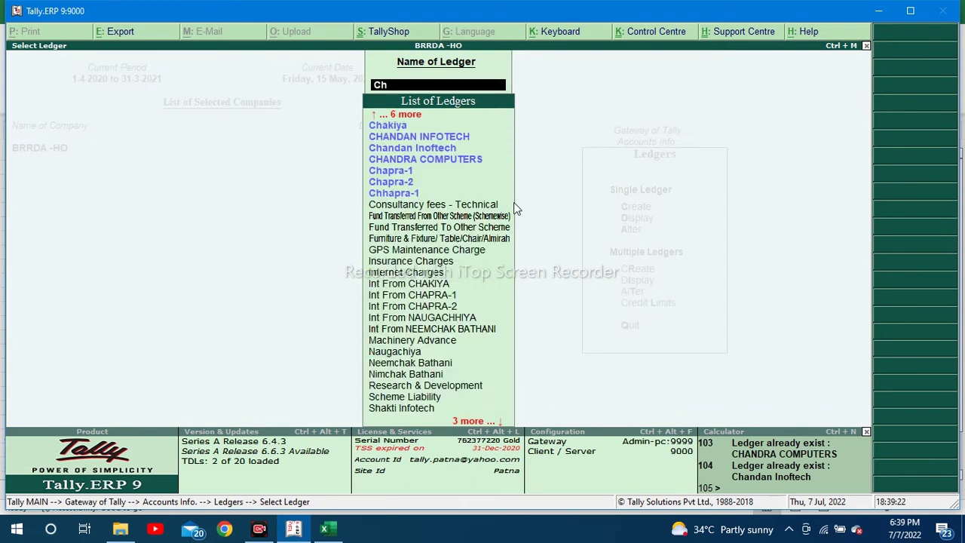
{"action": "key", "text": "Down"}
{"action": "key", "text": "Up"}
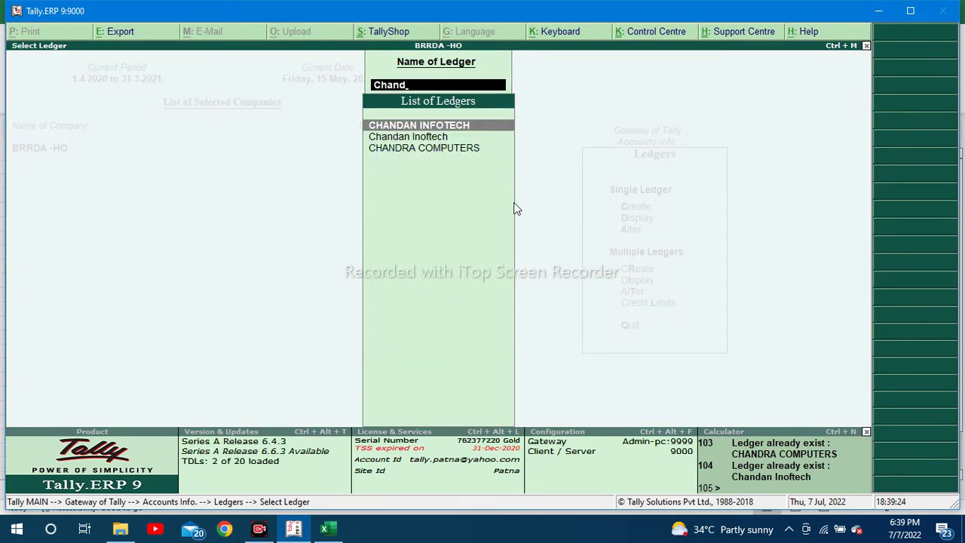
{"action": "key", "text": "Return"}
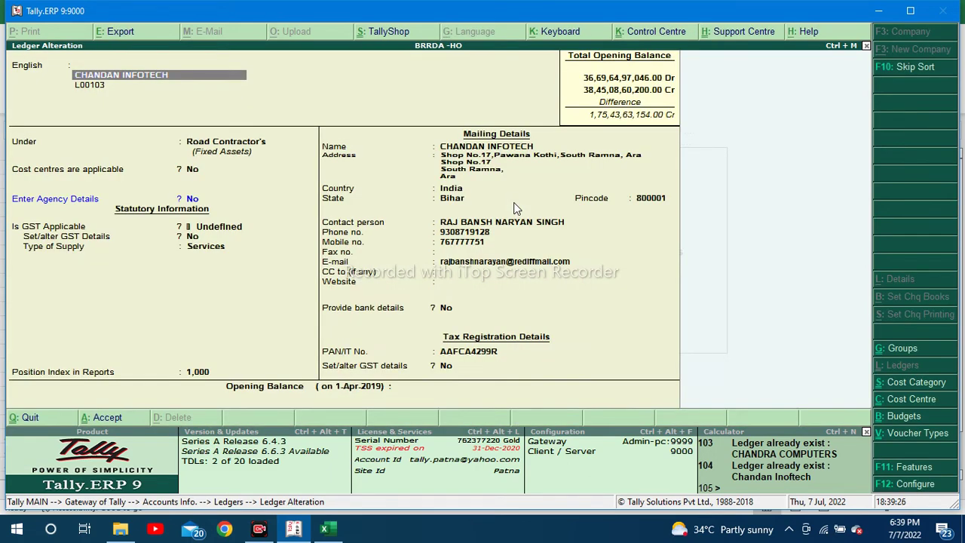
{"action": "key", "text": "Escape"}
{"action": "key", "text": "Escape"}
{"action": "key", "text": "Escape"}
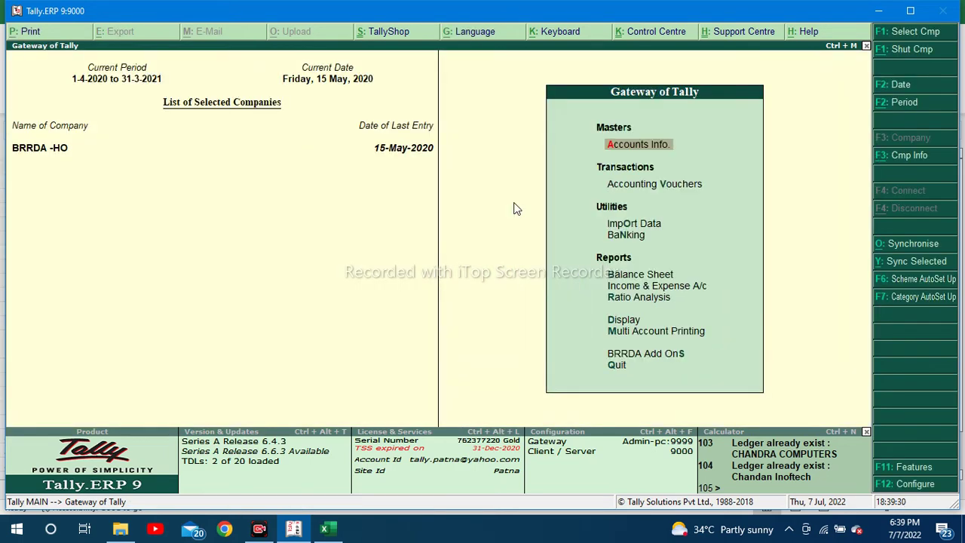
{"action": "key", "text": "Up"}
{"action": "key", "text": "Up"}
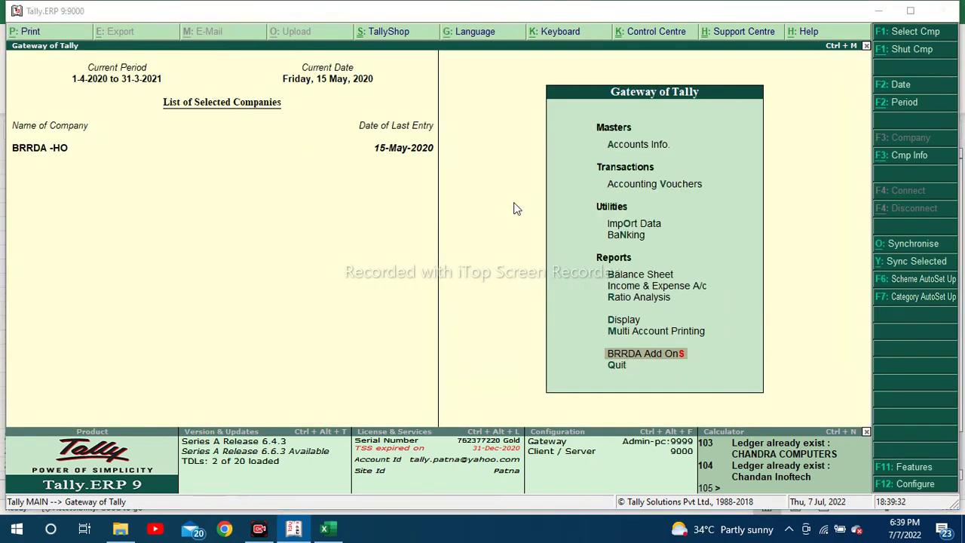
Step: Switch to Excel and examine the ledger name, opening amount and cost centre columns in the Opening Import sheet
{"action": "key", "text": "alt+Tab"}
{"action": "left_click", "coordinate": [417, 490]}
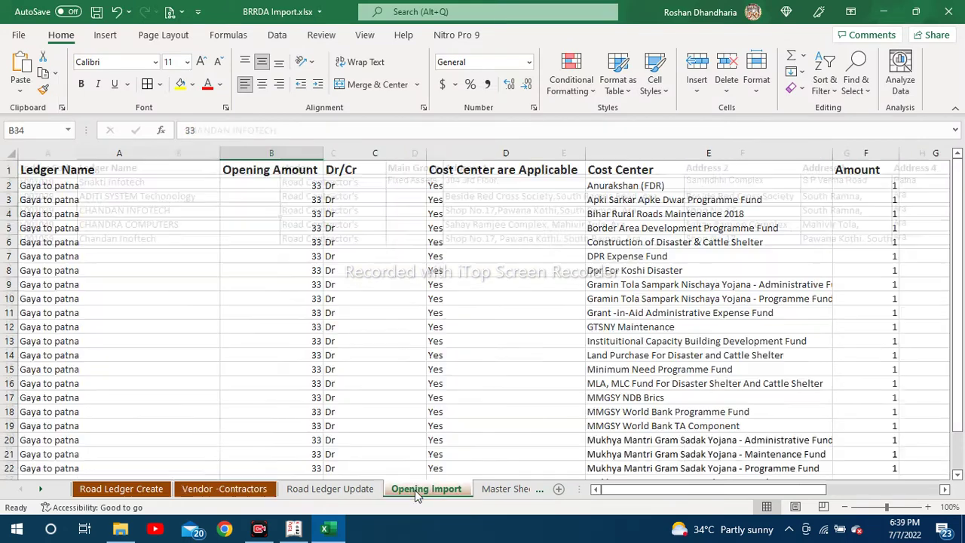
{"action": "left_click", "coordinate": [112, 190]}
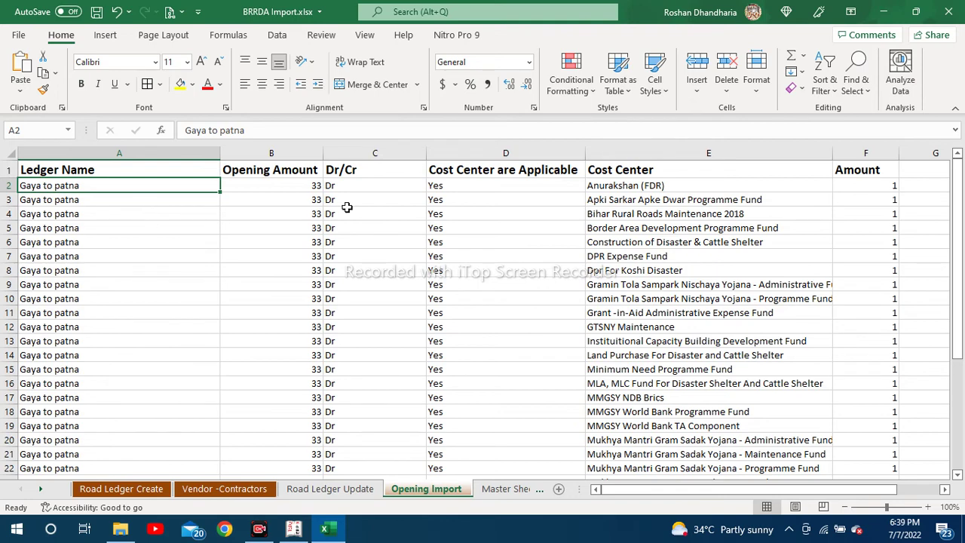
{"action": "left_click", "coordinate": [312, 189]}
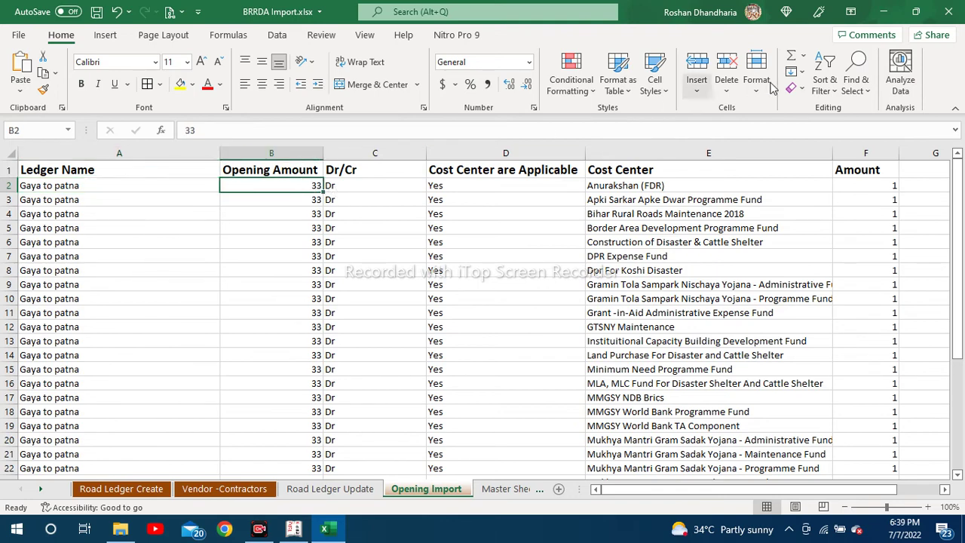
{"action": "left_click_drag", "start_coordinate": [653, 189], "coordinate": [676, 443]}
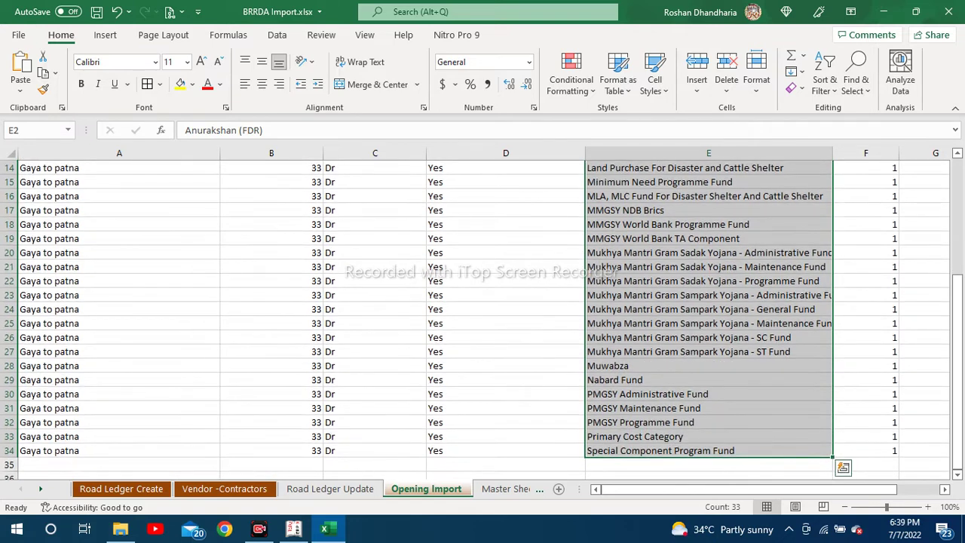
Step: Switch to Tally.ERP 9 and open the Patna To Gaya ledger for alteration
{"action": "left_click", "coordinate": [293, 527]}
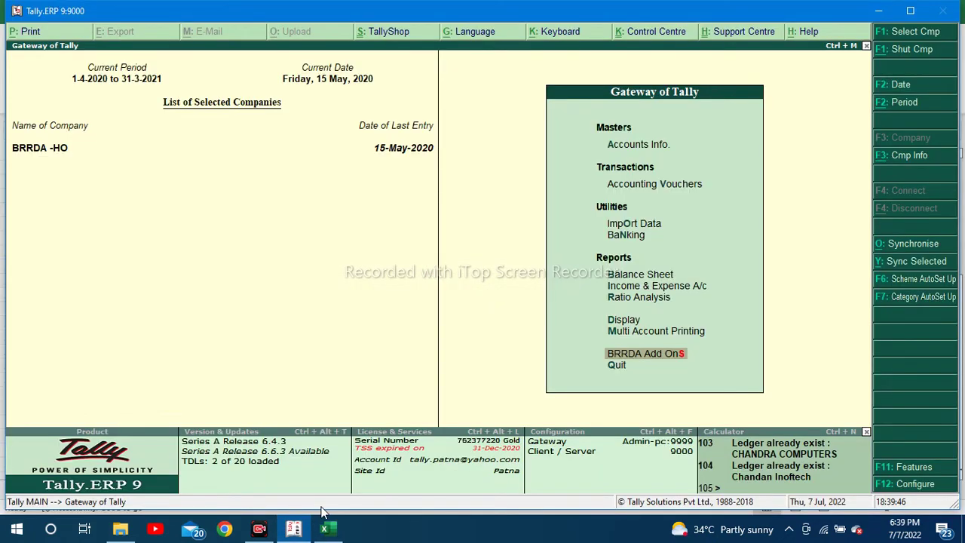
{"action": "key", "text": "a"}
{"action": "key", "text": "Down"}
{"action": "key", "text": "Return"}
{"action": "key", "text": "a"}
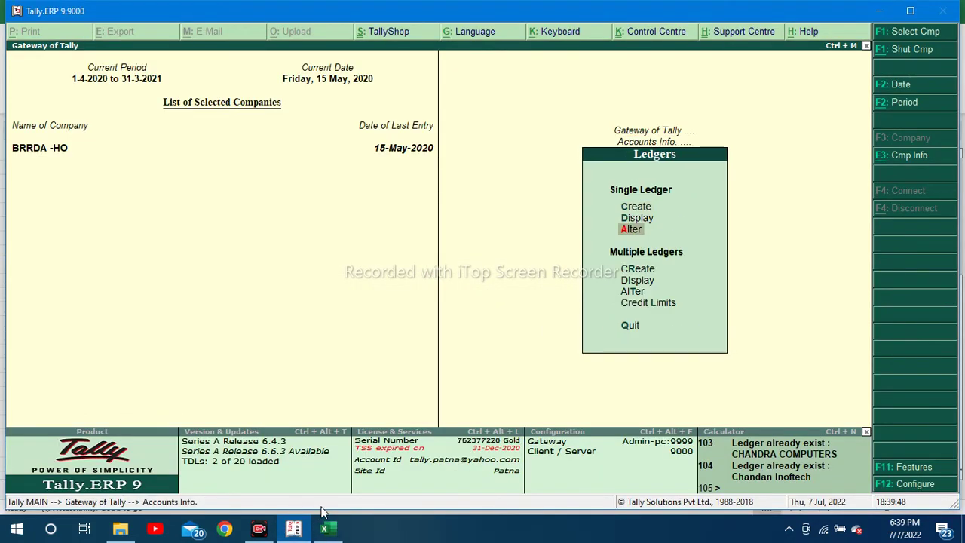
{"action": "type", "text": "Road"}
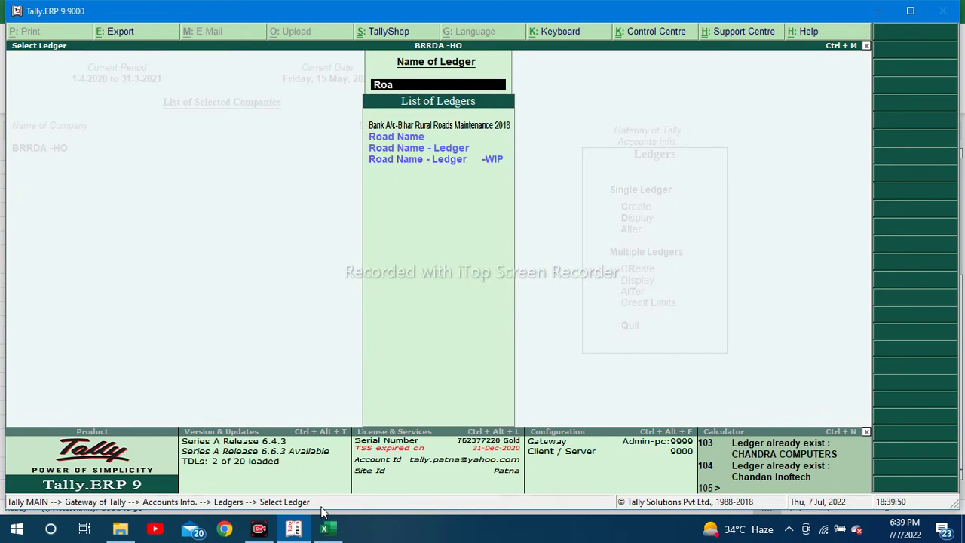
{"action": "key", "text": "Down"}
{"action": "key", "text": "BackSpace"}
{"action": "key", "text": "BackSpace"}
{"action": "key", "text": "BackSpace"}
{"action": "key", "text": "BackSpace"}
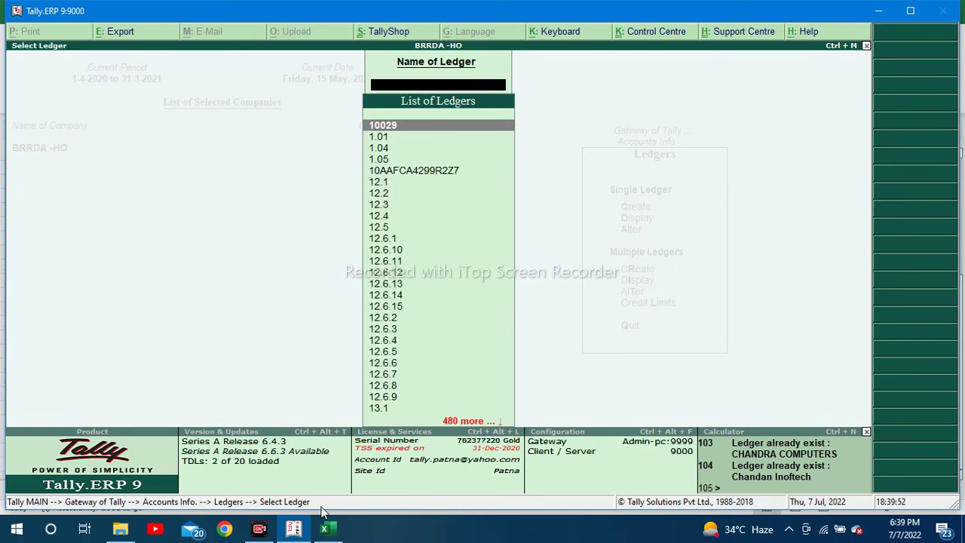
{"action": "type", "text": "Patna"}
{"action": "key", "text": "Down"}
{"action": "key", "text": "Return"}
Step: Go through the Patna To Gaya ledger's group, cost centre setting and agency details, and accept the agency details
{"action": "key", "text": "Return"}
{"action": "key", "text": "Return"}
{"action": "key", "text": "Return"}
{"action": "key", "text": "Return"}
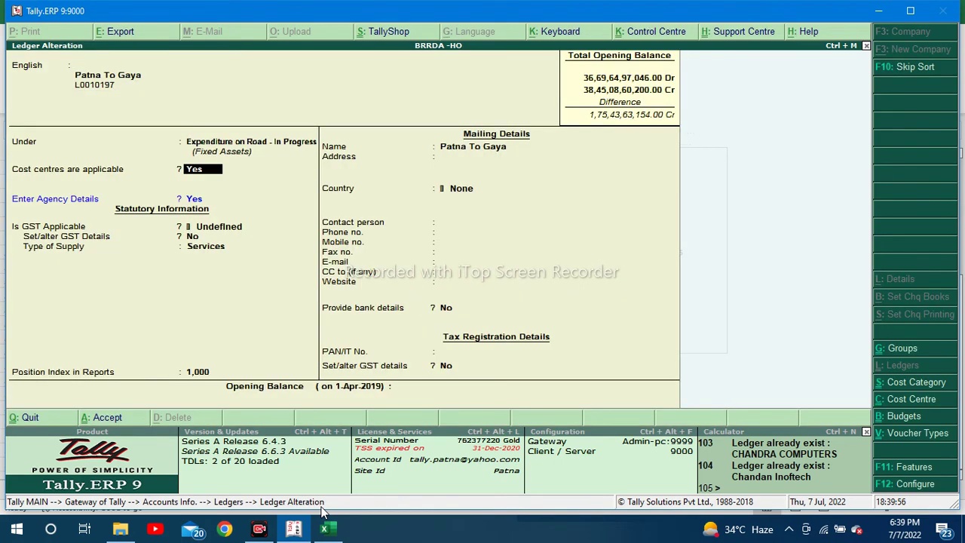
{"action": "key", "text": "Return"}
{"action": "key", "text": "Return"}
{"action": "key", "text": "Return"}
{"action": "key", "text": "Return"}
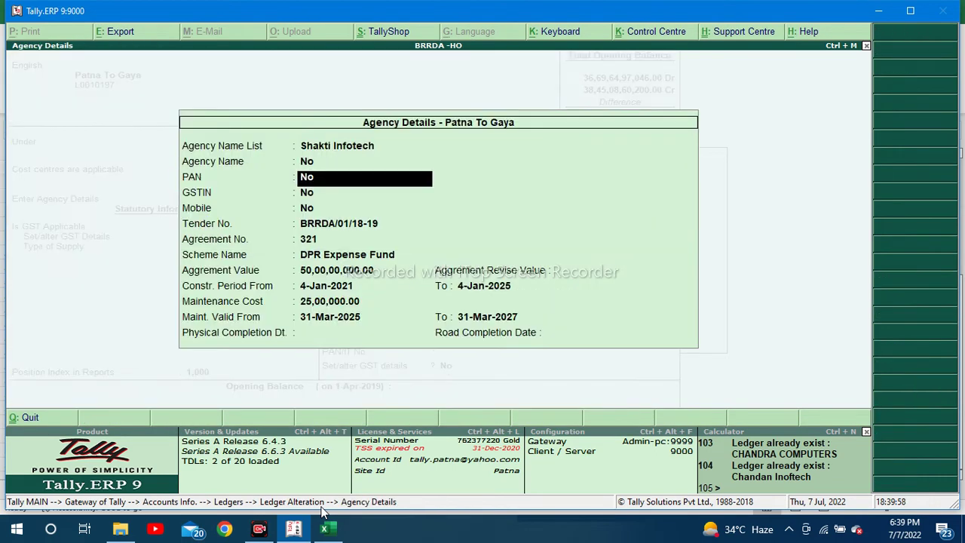
{"action": "key", "text": "ctrl+a"}
{"action": "key", "text": "Return"}
{"action": "key", "text": "Return"}
{"action": "key", "text": "Return"}
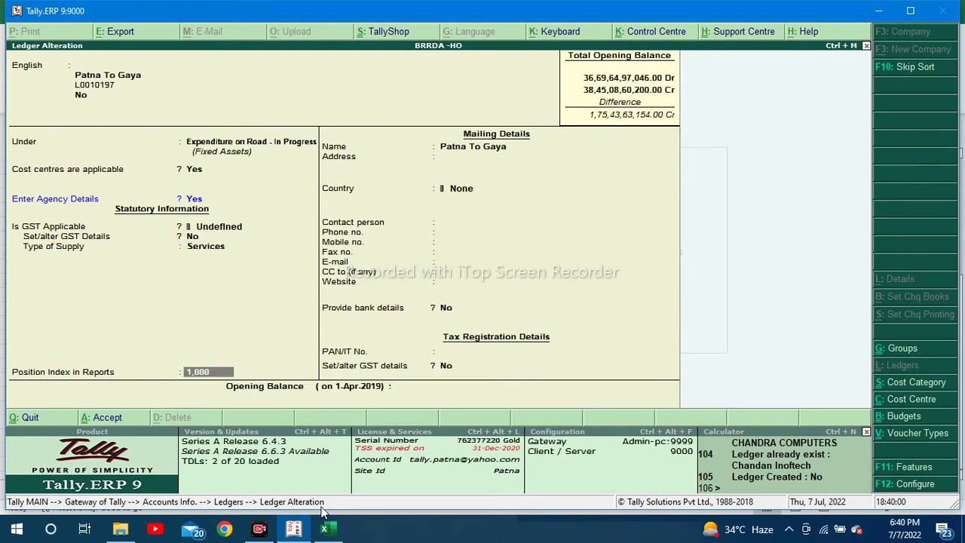
Step: Set the Patna To Gaya ledger's opening balance to 1000, leaving its statutory and mailing details as they are
{"action": "key", "text": "Return"}
{"action": "key", "text": "Return"}
{"action": "key", "text": "Return"}
{"action": "key", "text": "Return"}
{"action": "key", "text": "Return"}
{"action": "key", "text": "Return"}
{"action": "key", "text": "Return"}
{"action": "key", "text": "Return"}
{"action": "key", "text": "Return"}
{"action": "key", "text": "Return"}
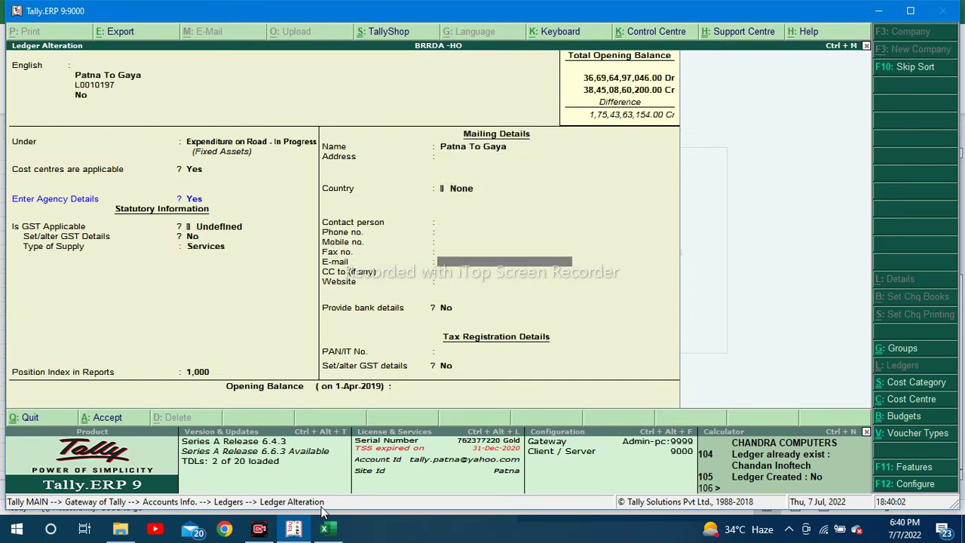
{"action": "key", "text": "Return"}
{"action": "key", "text": "Return"}
{"action": "key", "text": "Return"}
{"action": "type", "text": "1000"}
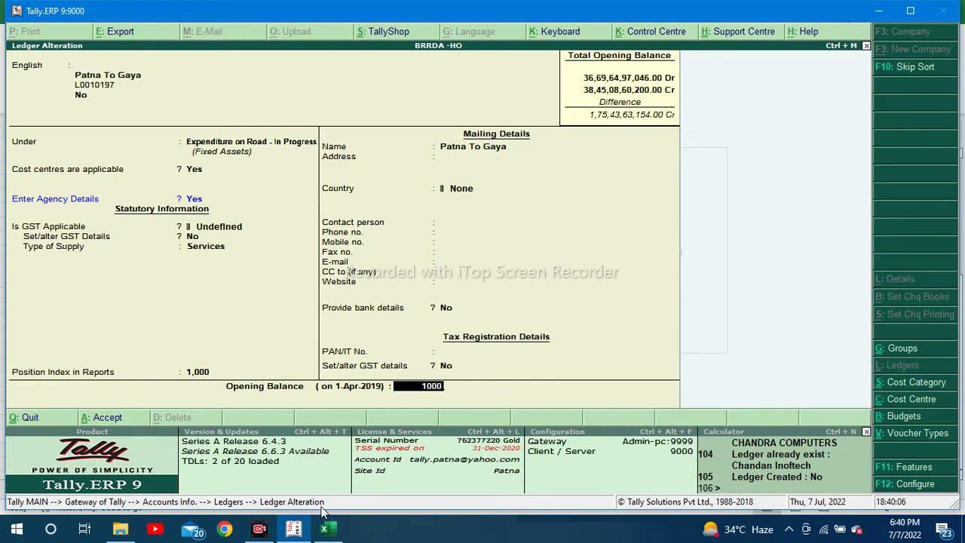
{"action": "key", "text": "Return"}
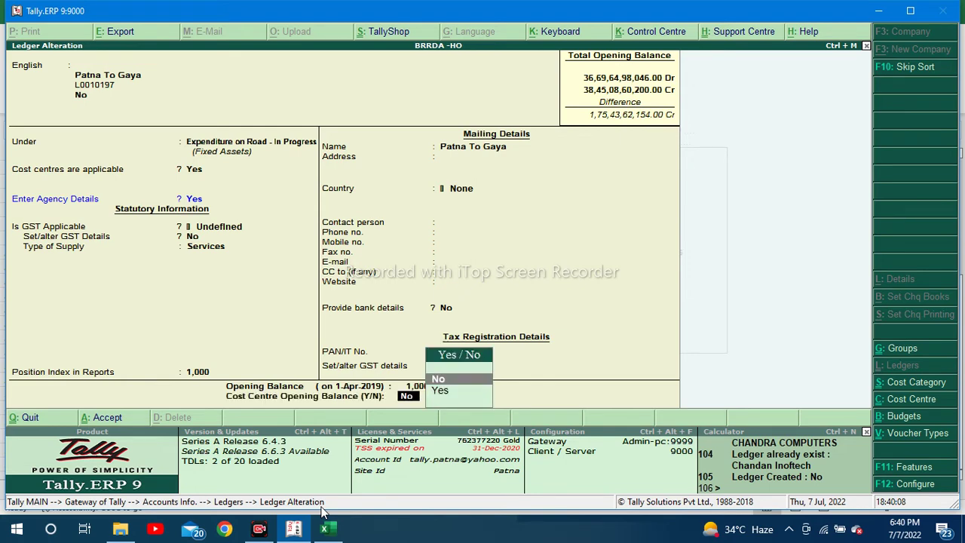
Step: Enable the cost centre opening balance and allocate 50 Dr to Apki Sarkar Apke Dwar Programme Fund
{"action": "key", "text": "y"}
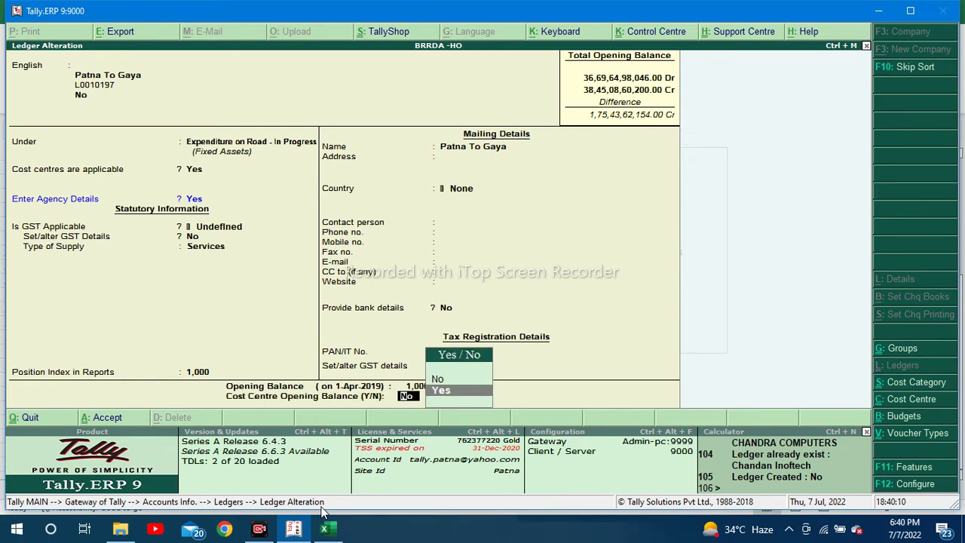
{"action": "key", "text": "Return"}
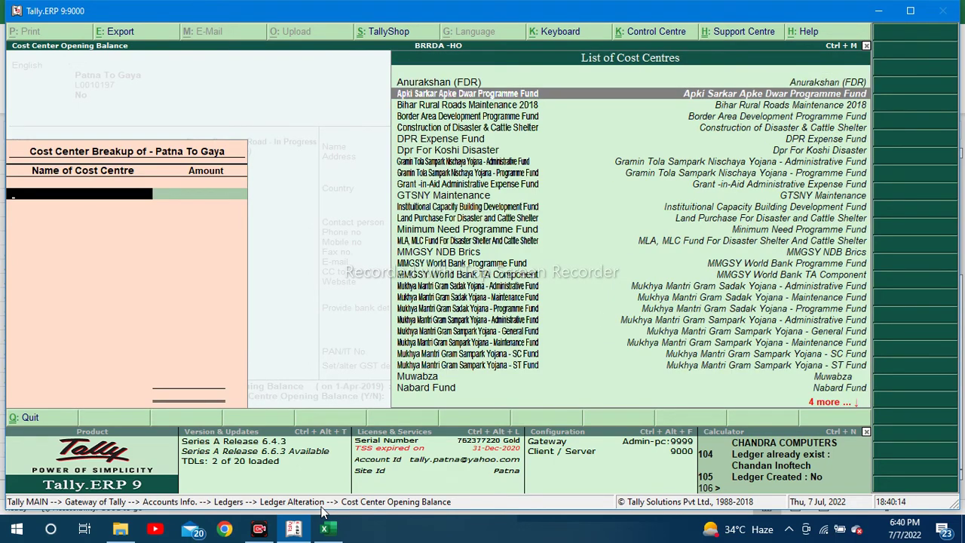
{"action": "key", "text": "Return"}
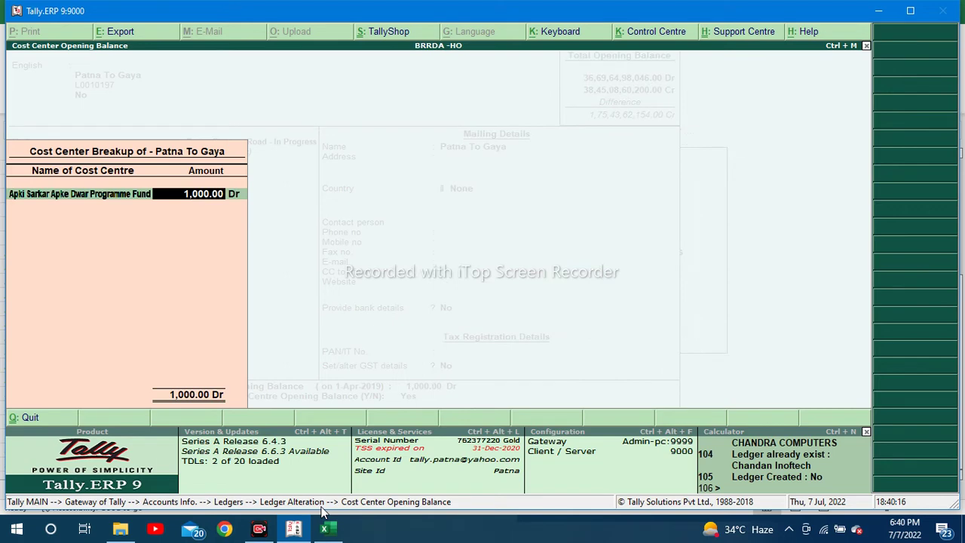
{"action": "key", "text": "BackSpace"}
{"action": "key", "text": "Return"}
{"action": "type", "text": "50"}
{"action": "key", "text": "Return"}
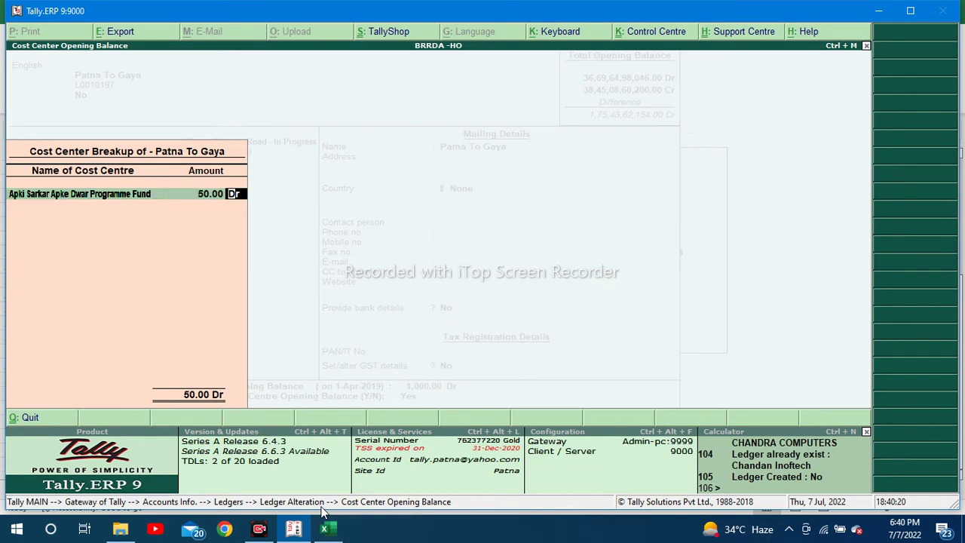
{"action": "key", "text": "Return"}
Step: Add Construction of Disaster & Cattle Shelter to the cost centre breakup with an amount of 50 Dr
{"action": "key", "text": "Down"}
{"action": "key", "text": "Down"}
{"action": "key", "text": "Down"}
{"action": "key", "text": "Down"}
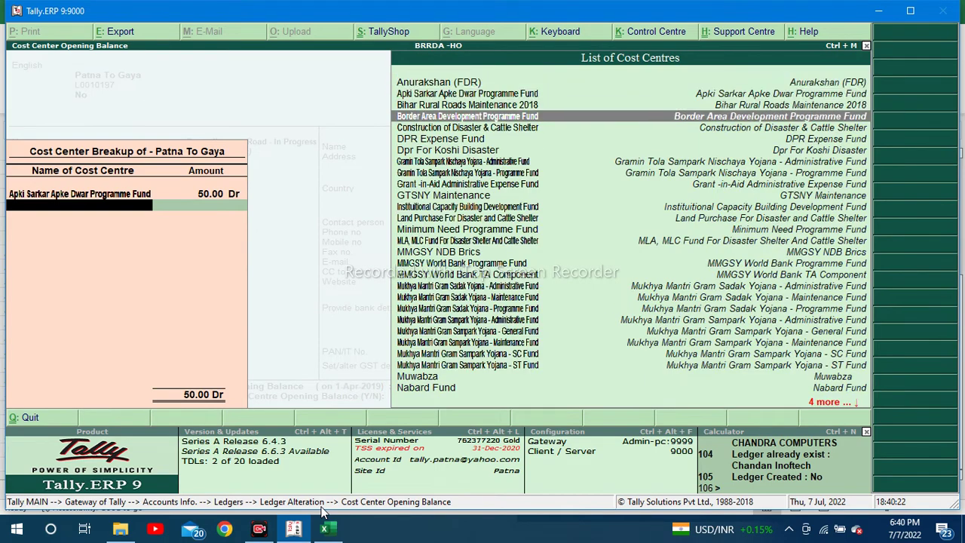
{"action": "key", "text": "Return"}
{"action": "type", "text": "50"}
{"action": "key", "text": "Return"}
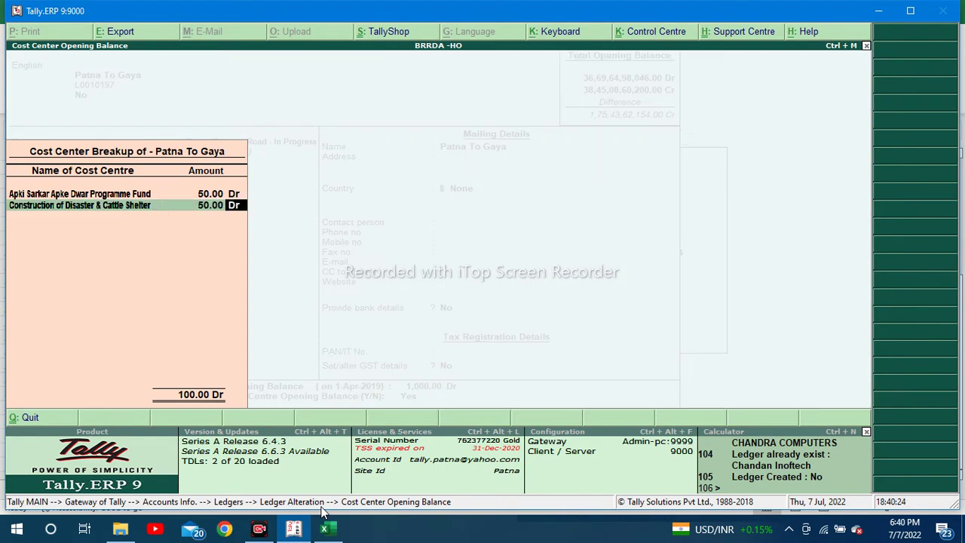
Step: Discard the Patna To Gaya cost centre breakup and ledger alteration, and return to the Gateway of Tally
{"action": "key", "text": "BackSpace"}
{"action": "key", "text": "BackSpace"}
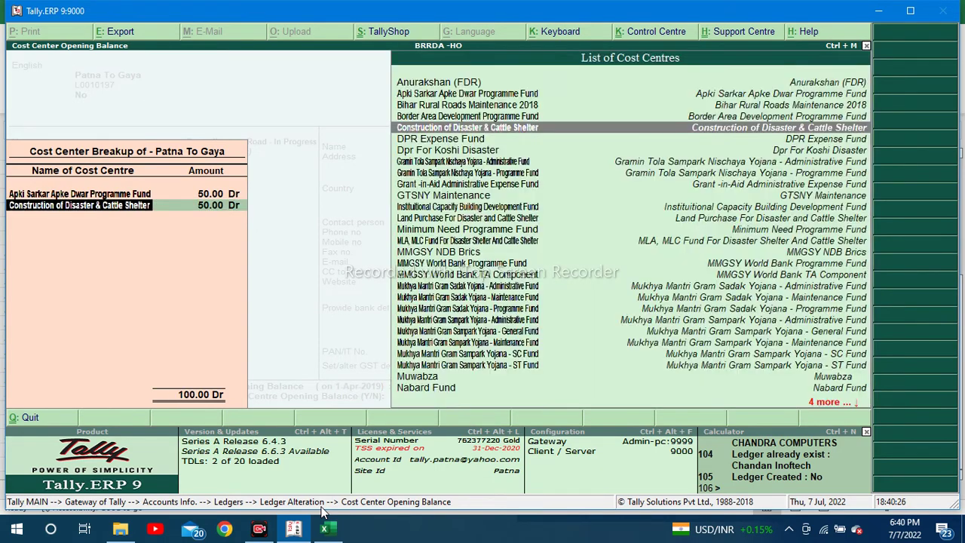
{"action": "key", "text": "BackSpace"}
{"action": "key", "text": "BackSpace"}
{"action": "key", "text": "BackSpace"}
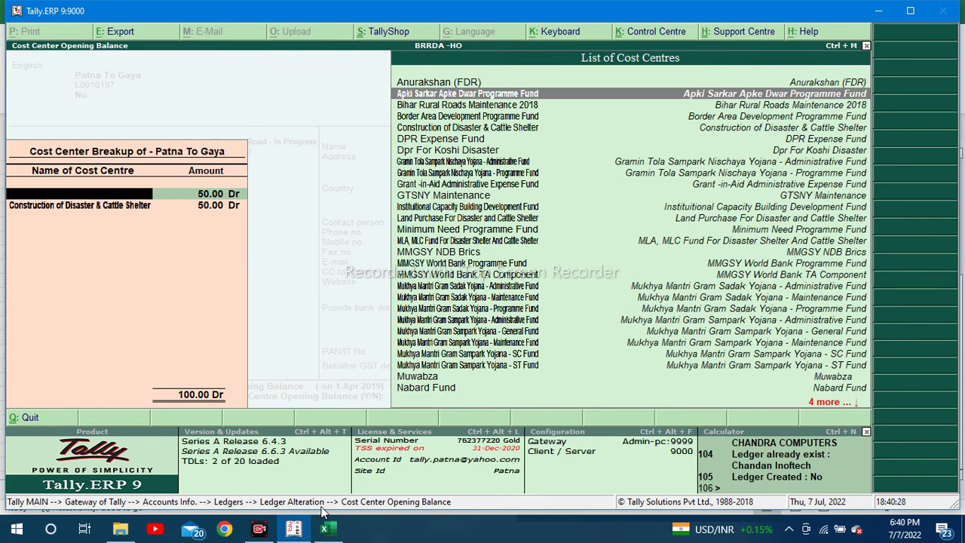
{"action": "key", "text": "Escape"}
{"action": "key", "text": "Escape"}
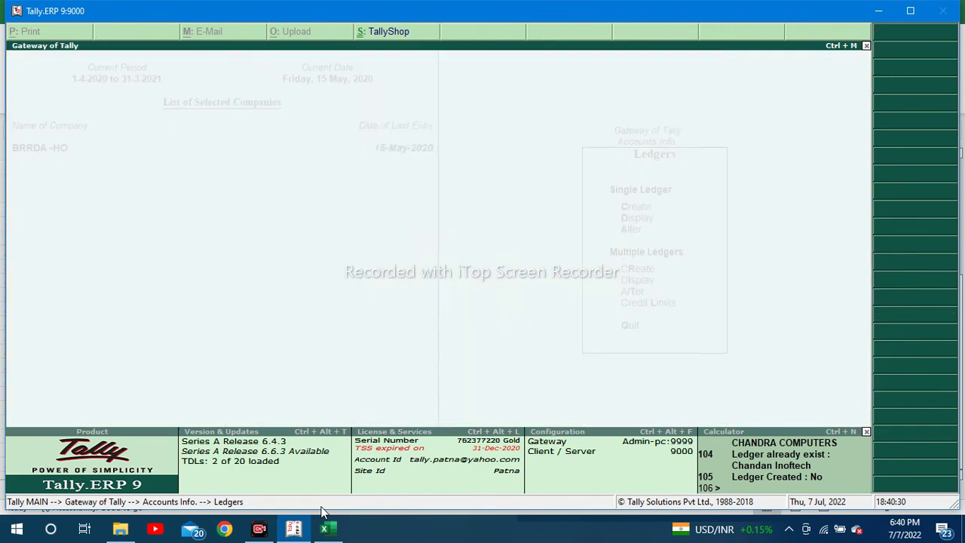
{"action": "key", "text": "Escape"}
{"action": "key", "text": "Escape"}
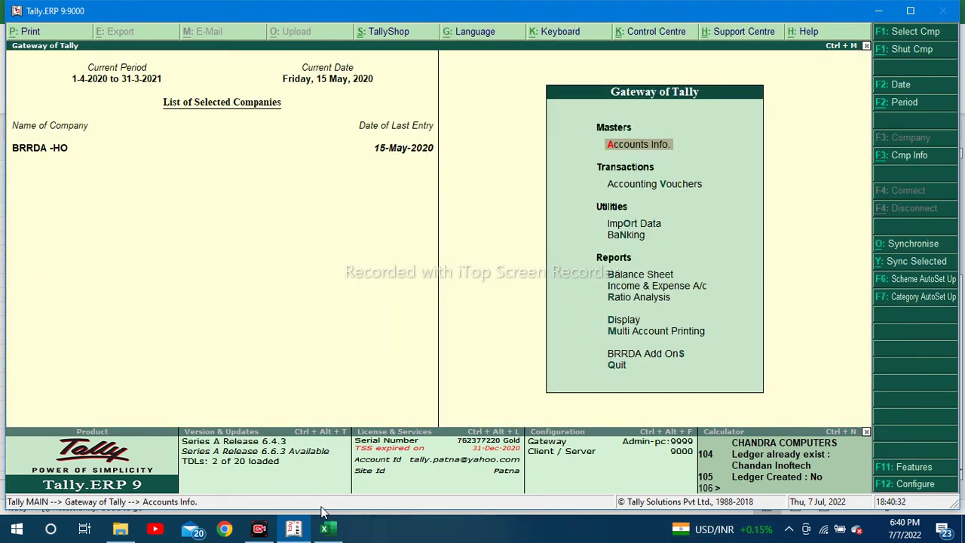
Step: Open the Update Ledger Opening Balance (with Scheme) Import from the BRRDA add-ons
{"action": "key", "text": "Up"}
{"action": "key", "text": "Up"}
{"action": "key", "text": "Return"}
{"action": "key", "text": "Down"}
{"action": "key", "text": "Down"}
{"action": "key", "text": "Down"}
{"action": "key", "text": "Down"}
{"action": "key", "text": "Down"}
{"action": "key", "text": "Down"}
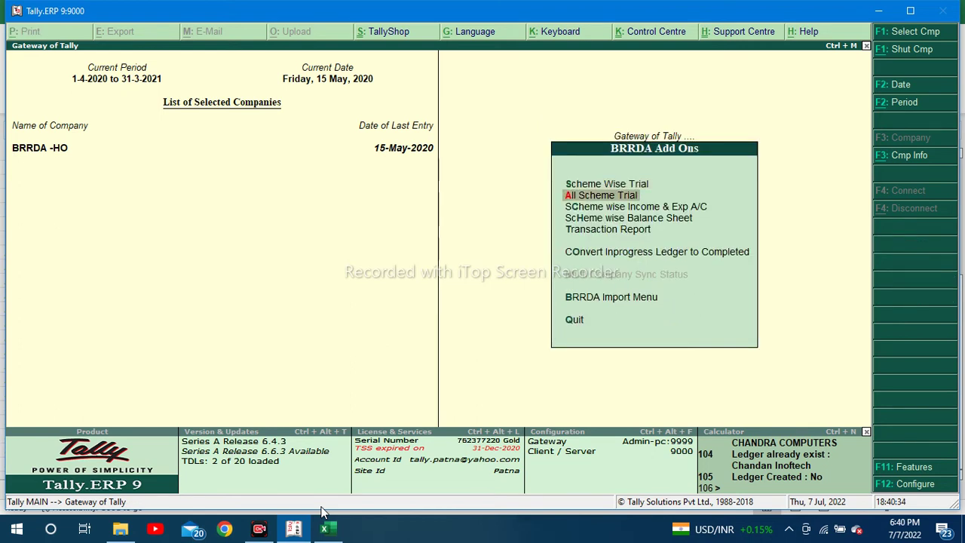
{"action": "key", "text": "Return"}
{"action": "key", "text": "Down"}
{"action": "key", "text": "Down"}
{"action": "key", "text": "Down"}
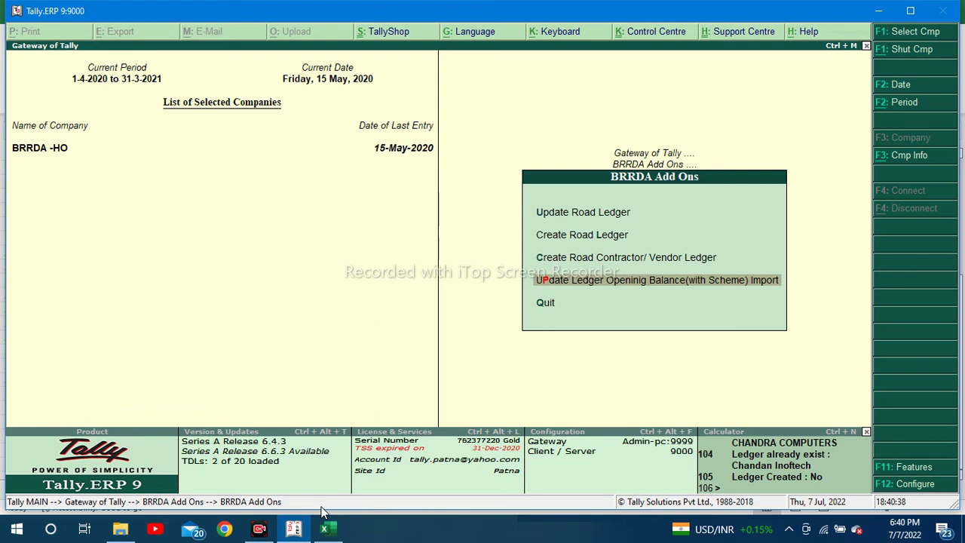
{"action": "key", "text": "Return"}
Step: Copy the Import6722 folder path from File Explorer and set the import file location to I:\Govrement\BRRDA2223\20-2-22\Import6722
{"action": "key", "text": "Return"}
{"action": "key", "text": "Return"}
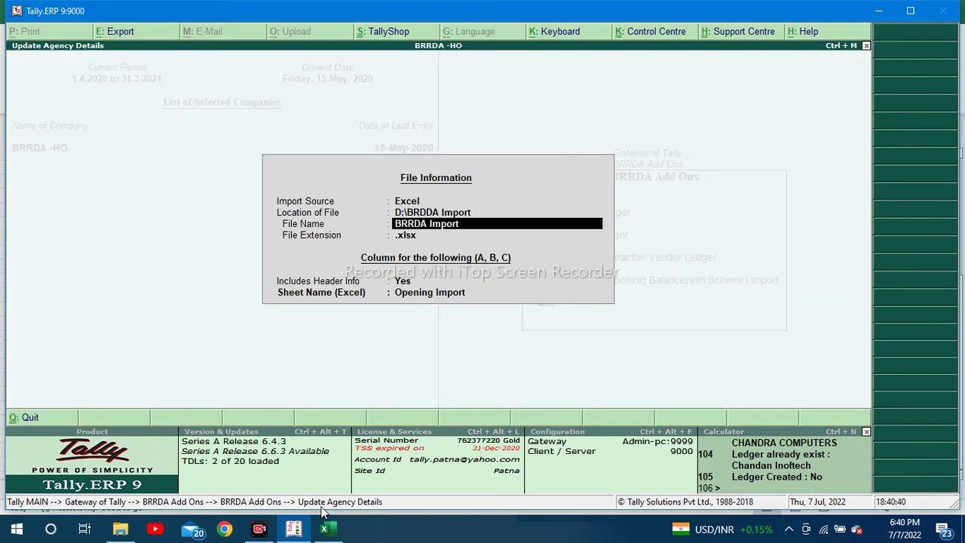
{"action": "key", "text": "BackSpace"}
{"action": "key", "text": "alt+Tab"}
{"action": "key", "text": "alt+Tab"}
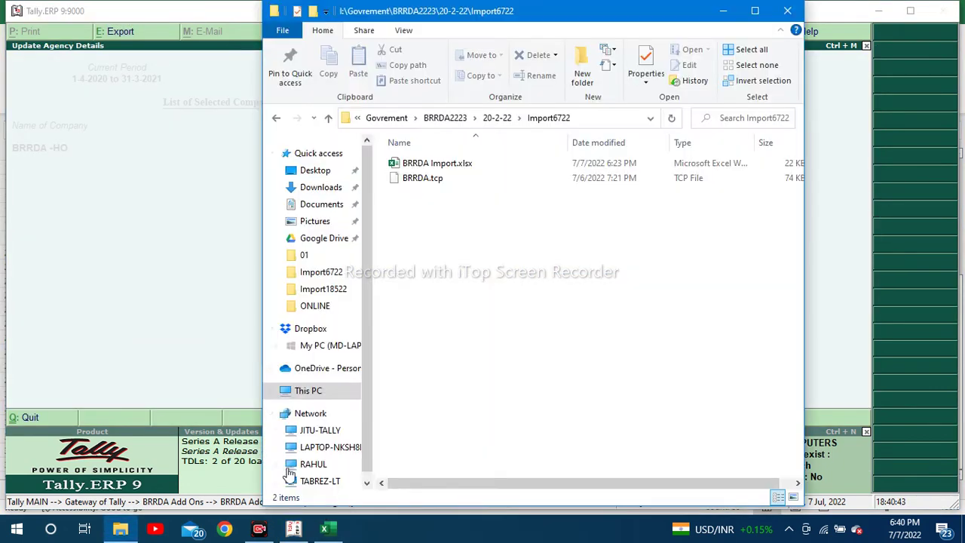
{"action": "left_click", "coordinate": [597, 122]}
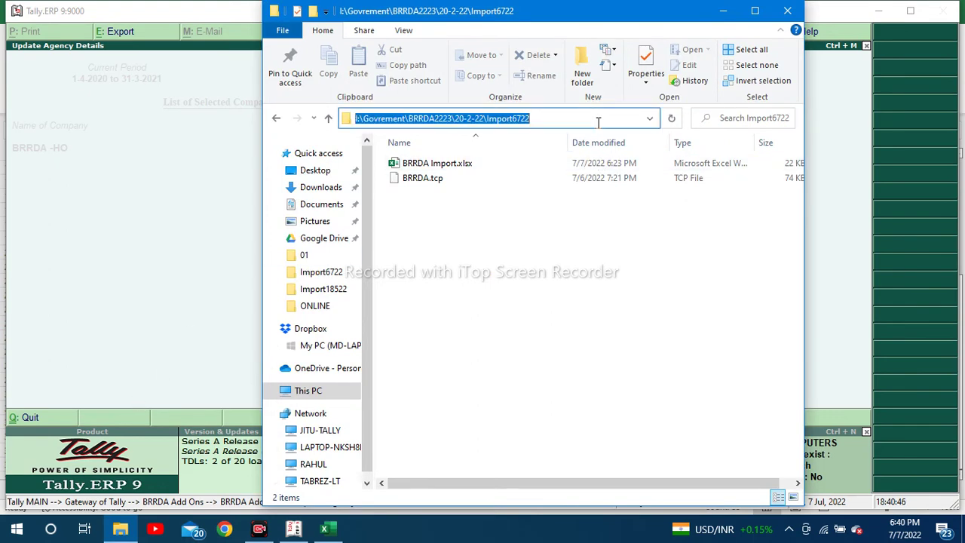
{"action": "key", "text": "ctrl+c"}
{"action": "key", "text": "alt+Tab"}
{"action": "key", "text": "ctrl+alt+v"}
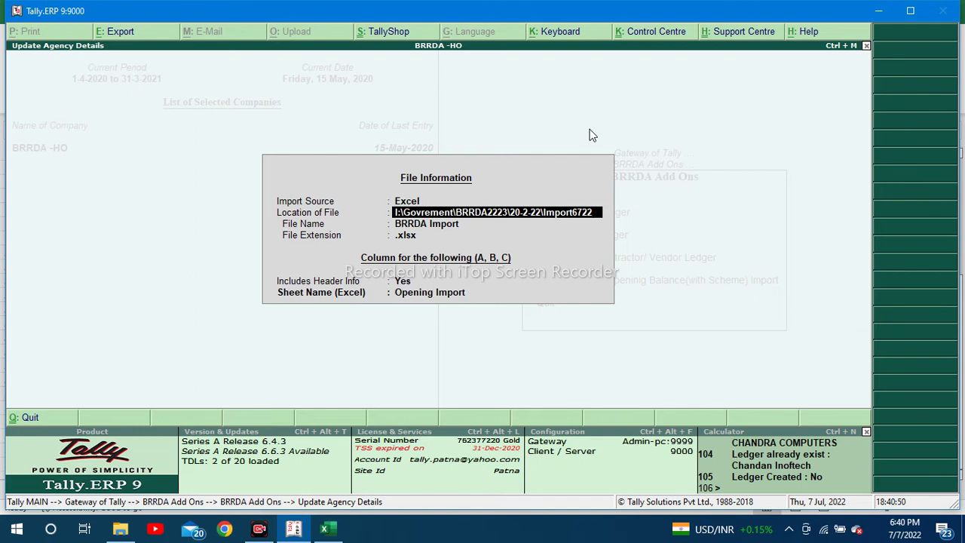
{"action": "key", "text": "ctrl+BackSpace"}
{"action": "key", "text": "ctrl+alt+v"}
Step: Run the opening balance import from the Opening Import sheet of BRRDA Import.xlsx with header info included
{"action": "key", "text": "Return"}
{"action": "key", "text": "Return"}
{"action": "key", "text": "Return"}
{"action": "key", "text": "Return"}
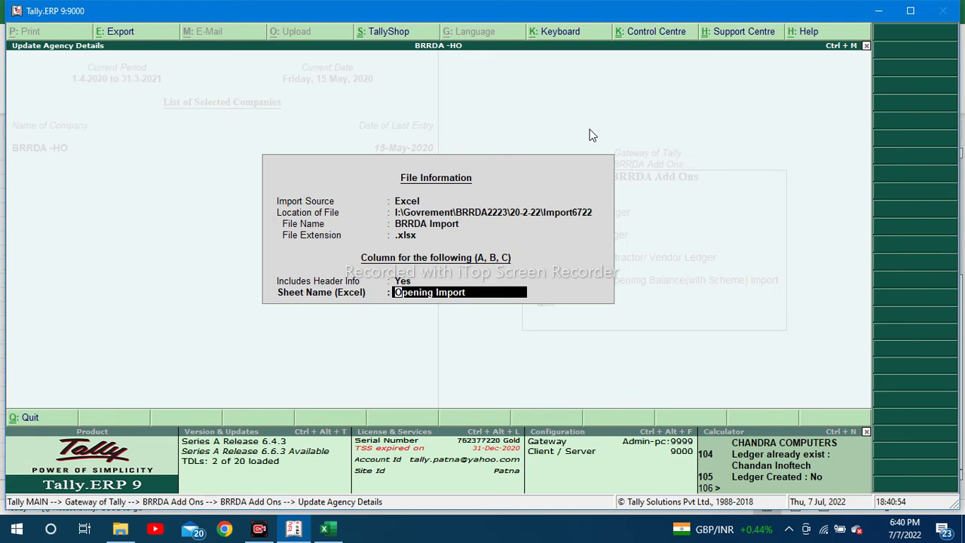
{"action": "key", "text": "Return"}
{"action": "key", "text": "Return"}
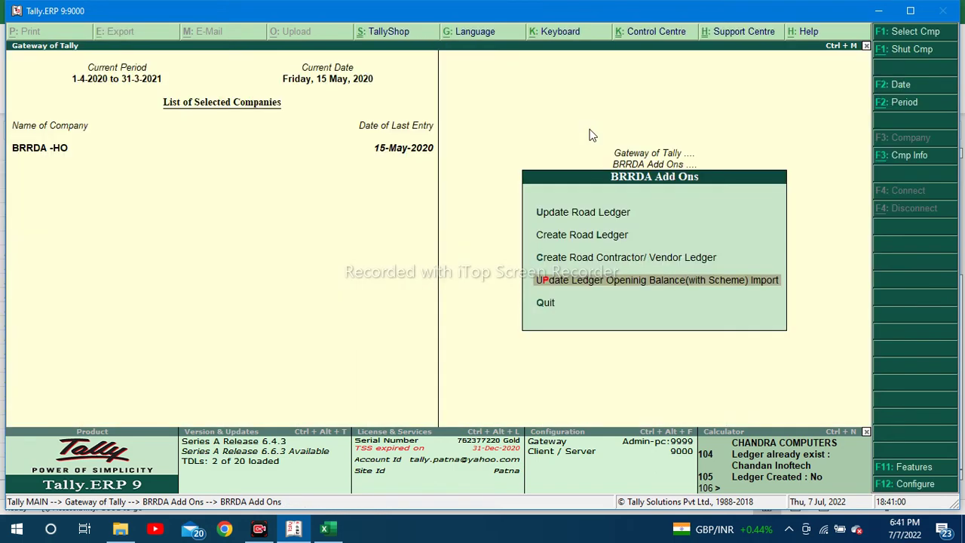
Step: Leave the BRRDA add-ons and open the Gaya to patna ledger for alteration
{"action": "key", "text": "Escape"}
{"action": "key", "text": "Escape"}
{"action": "key", "text": "Down"}
{"action": "key", "text": "Down"}
{"action": "key", "text": "Return"}
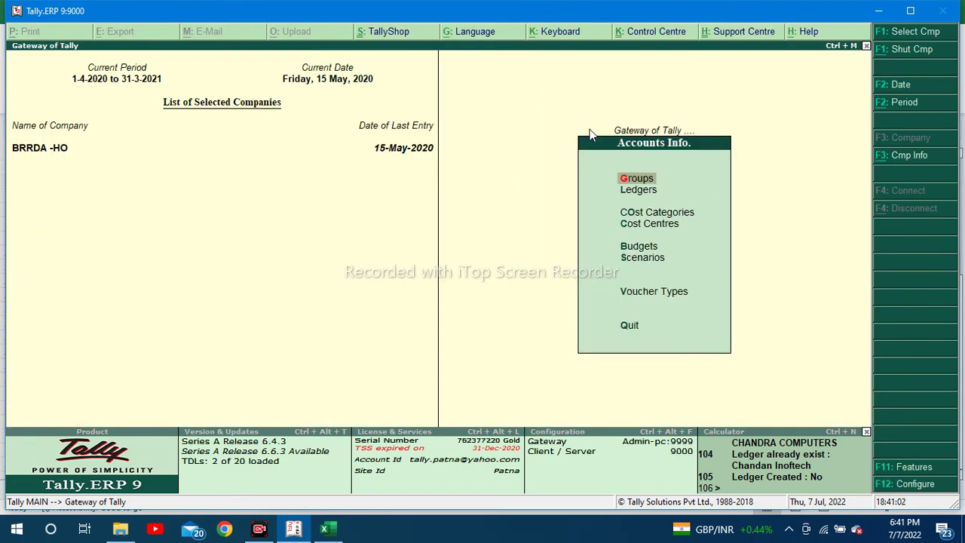
{"action": "key", "text": "Down"}
{"action": "key", "text": "Return"}
{"action": "key", "text": "Down"}
{"action": "key", "text": "Down"}
{"action": "key", "text": "Return"}
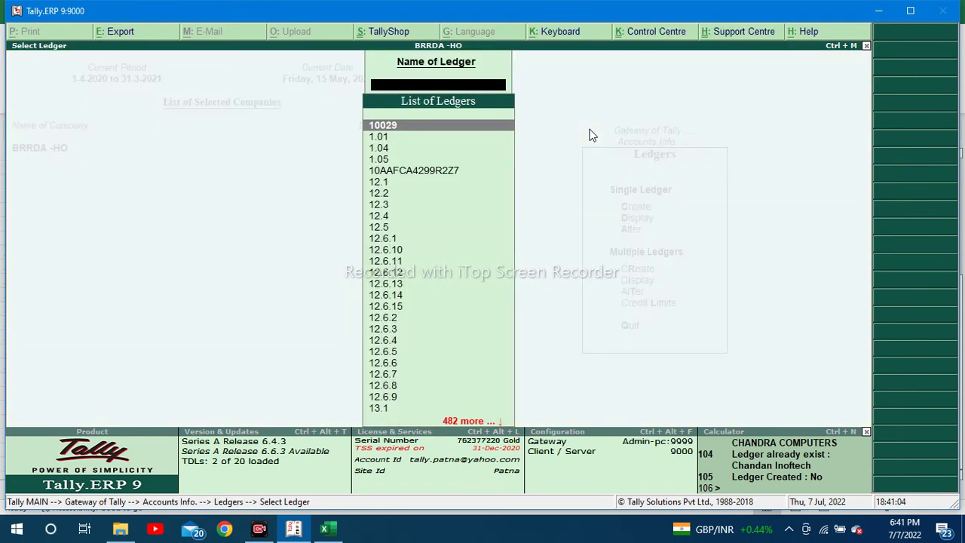
{"action": "type", "text": "Gaya"}
{"action": "key", "text": "Down"}
{"action": "key", "text": "Return"}
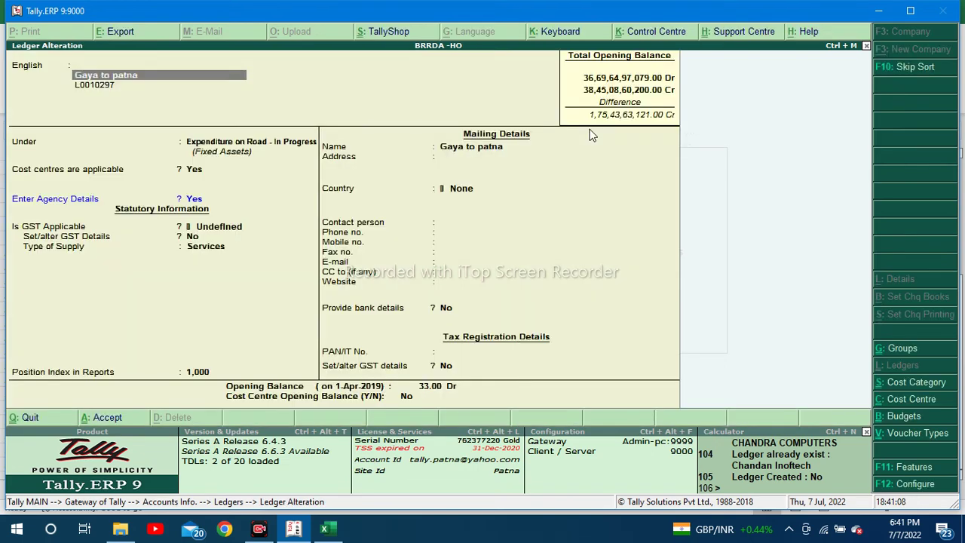
Step: Examine the cost centre breakup of the Gaya to patna opening balance, and return to Accounts Info
{"action": "left_click", "coordinate": [432, 386]}
{"action": "key", "text": "Return"}
{"action": "key", "text": "y"}
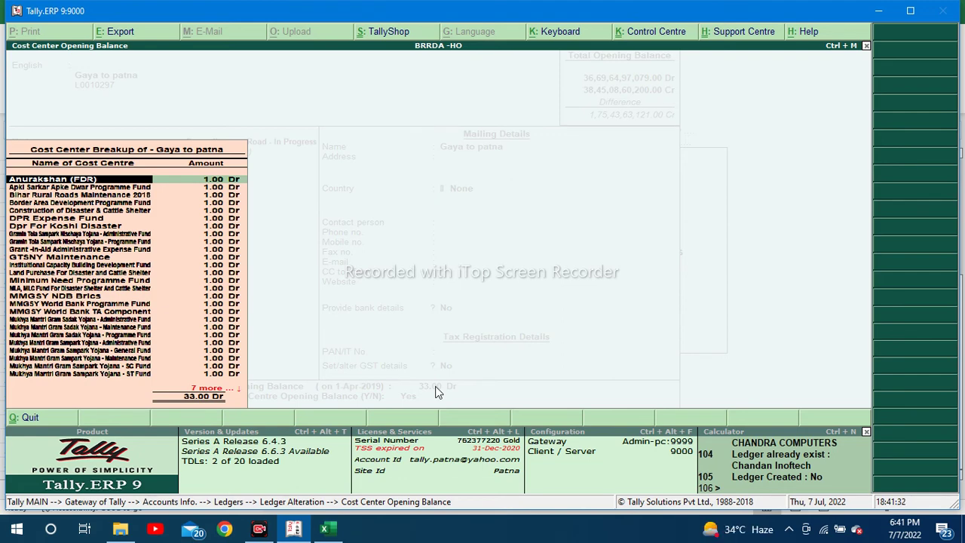
{"action": "key", "text": "Escape"}
{"action": "key", "text": "Return"}
{"action": "key", "text": "Escape"}
{"action": "key", "text": "Return"}
{"action": "key", "text": "BackSpace"}
{"action": "key", "text": "Escape"}
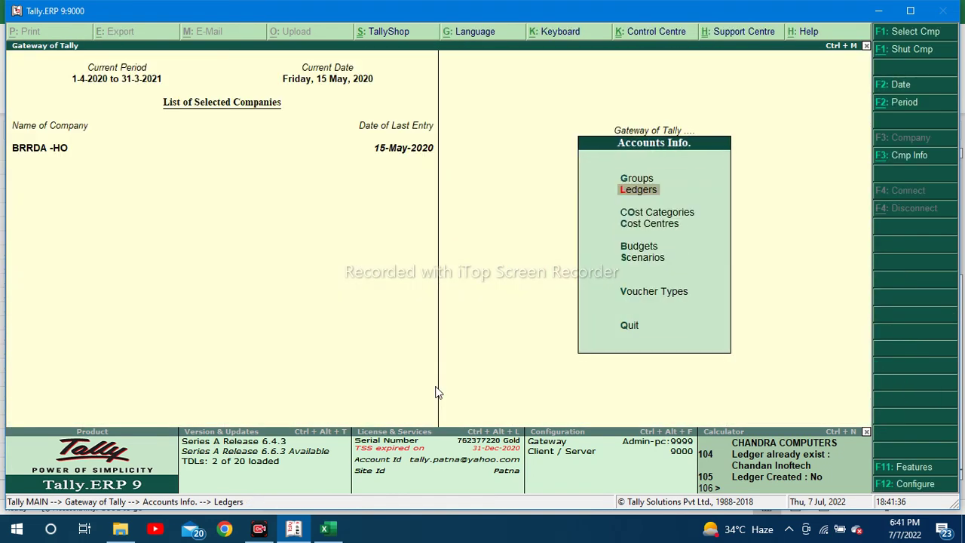
Step: Leave Accounts Info and open the import options of the BRRDA add-ons
{"action": "key", "text": "Escape"}
{"action": "key", "text": "Up"}
{"action": "key", "text": "Up"}
{"action": "key", "text": "Up"}
{"action": "key", "text": "Down"}
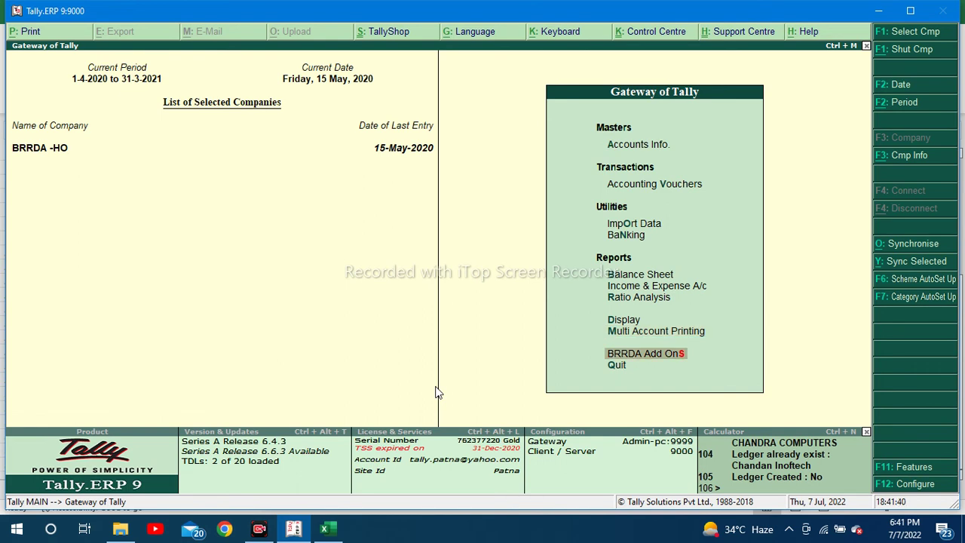
{"action": "key", "text": "Return"}
{"action": "key", "text": "Down"}
{"action": "key", "text": "Down"}
{"action": "key", "text": "Down"}
{"action": "key", "text": "Down"}
{"action": "key", "text": "Down"}
{"action": "key", "text": "Down"}
{"action": "key", "text": "Down"}
{"action": "key", "text": "Up"}
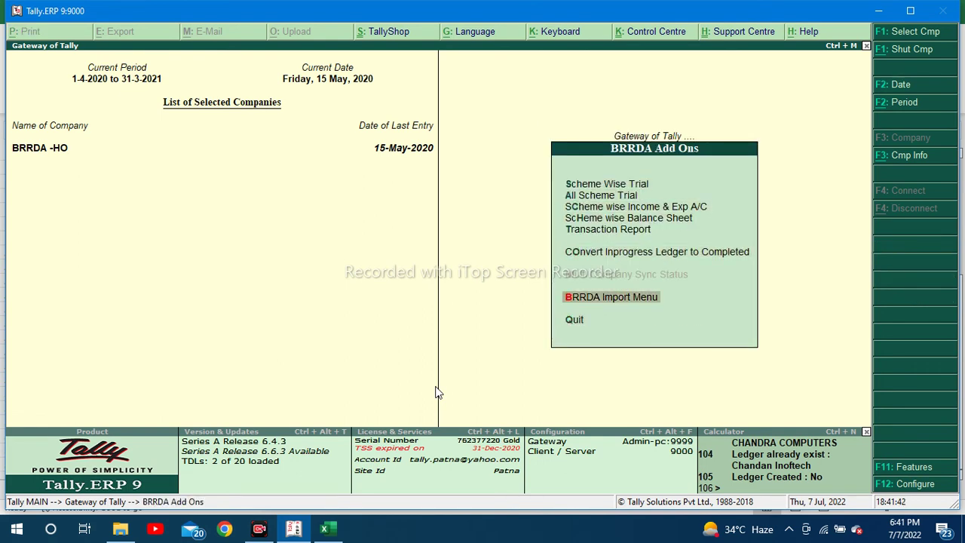
{"action": "key", "text": "Return"}
Step: Switch to BRRDA Import.xlsx in Excel and view the Road Ledger Create sheet
{"action": "key", "text": "alt+Tab"}
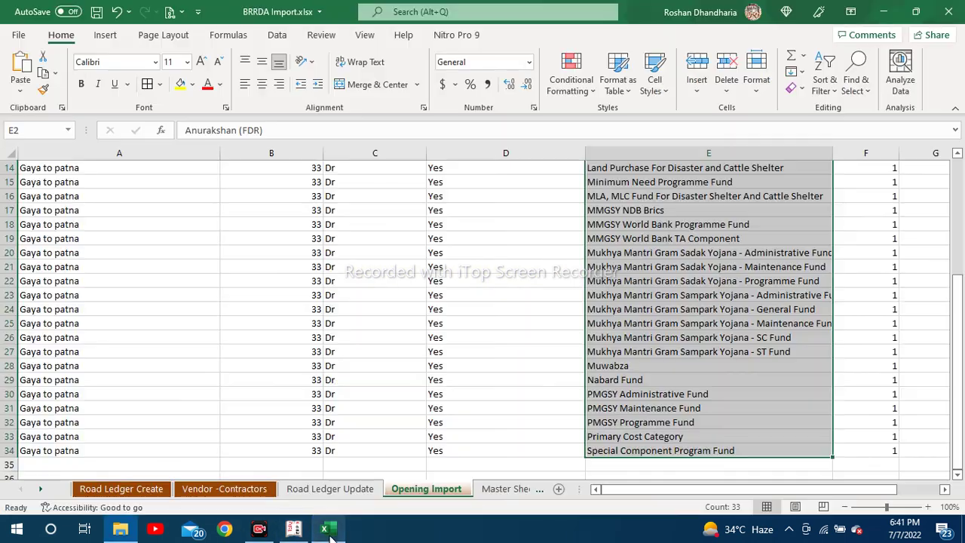
{"action": "left_click", "coordinate": [329, 529]}
{"action": "left_click", "coordinate": [111, 492]}
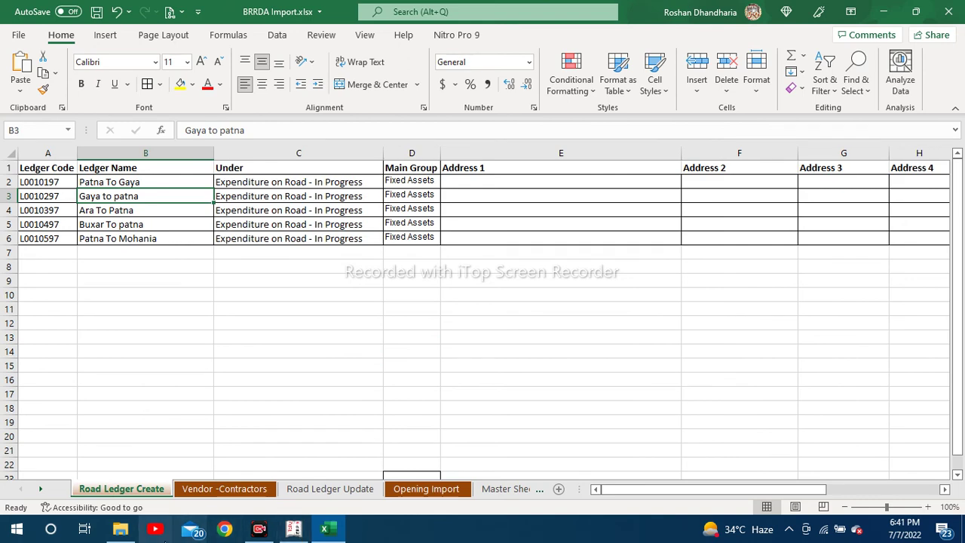
Step: Switch back to Tally.ERP 9 and start the Create Road Ledger import, keeping the Import6722 location, BRRDA Import file name and xlsx extension
{"action": "left_click", "coordinate": [294, 530]}
{"action": "key", "text": "Down"}
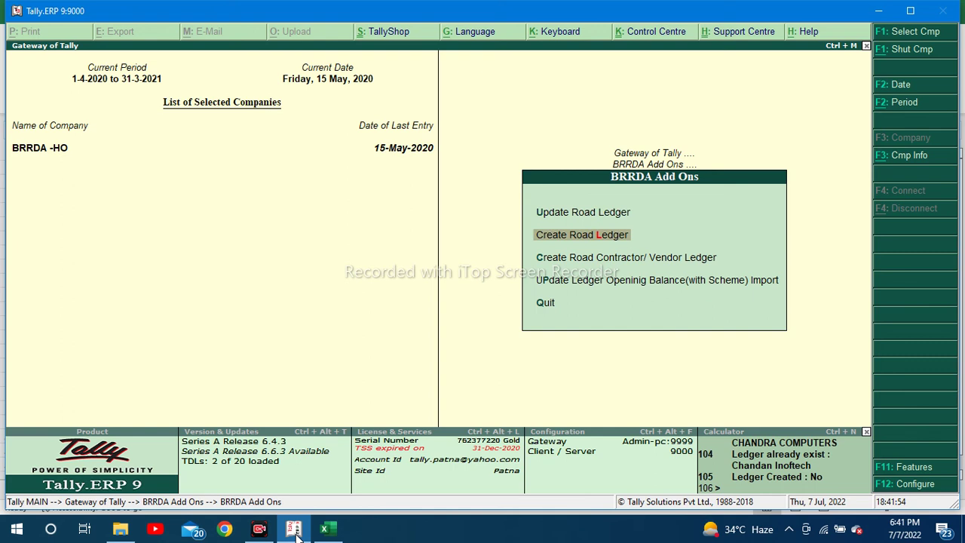
{"action": "key", "text": "Return"}
{"action": "key", "text": "Return"}
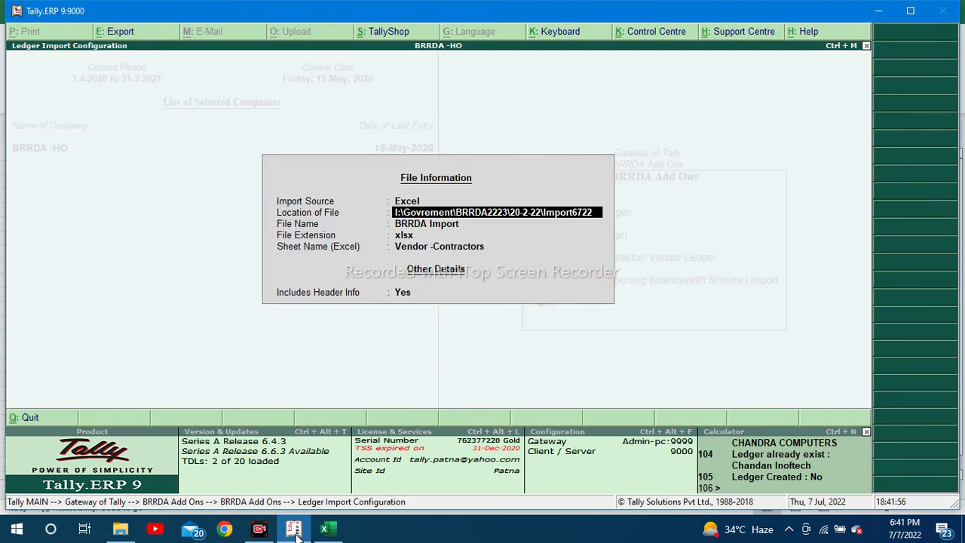
{"action": "key", "text": "Return"}
{"action": "key", "text": "Return"}
{"action": "key", "text": "Return"}
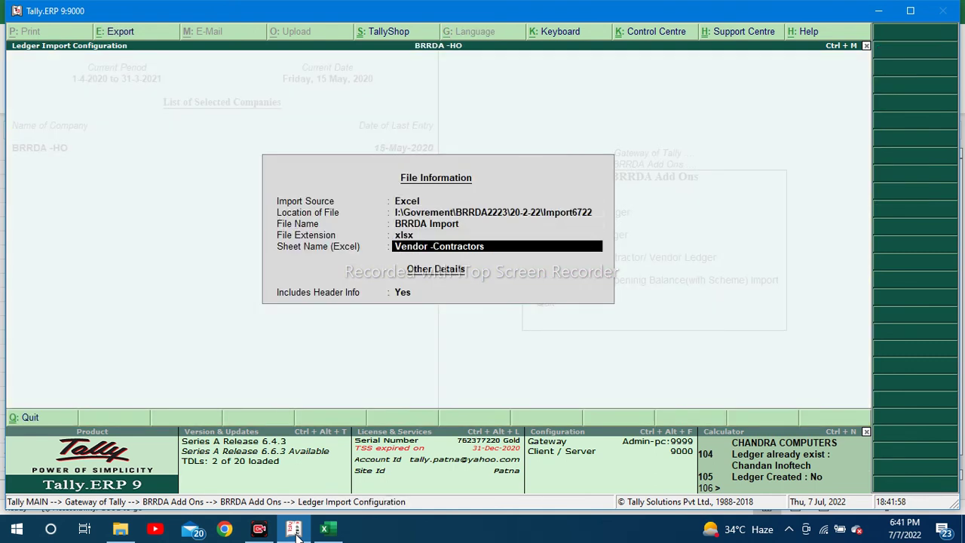
Step: Copy the Road Ledger Create sheet name from the Excel workbook and set it as the sheet name of Tally's ledger import
{"action": "left_click", "coordinate": [293, 529]}
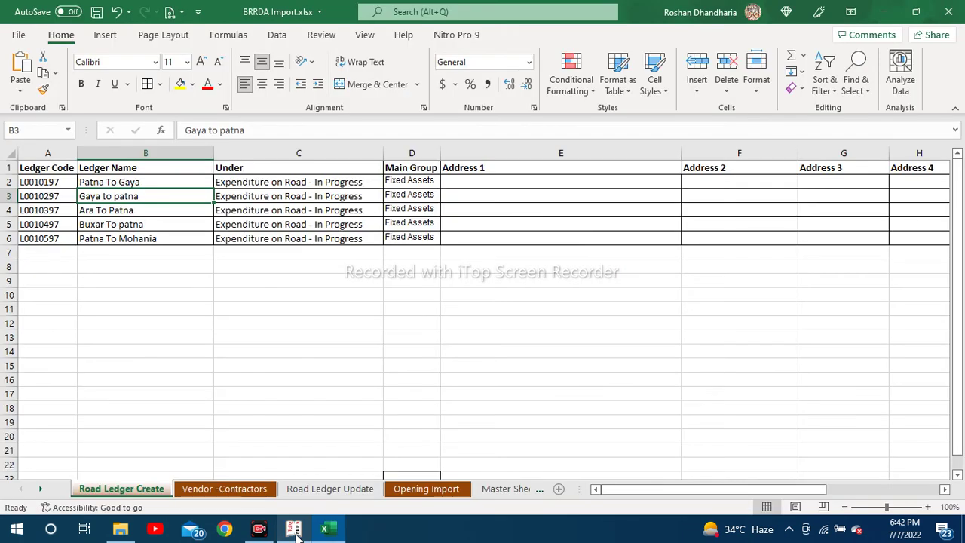
{"action": "double_click", "coordinate": [134, 490]}
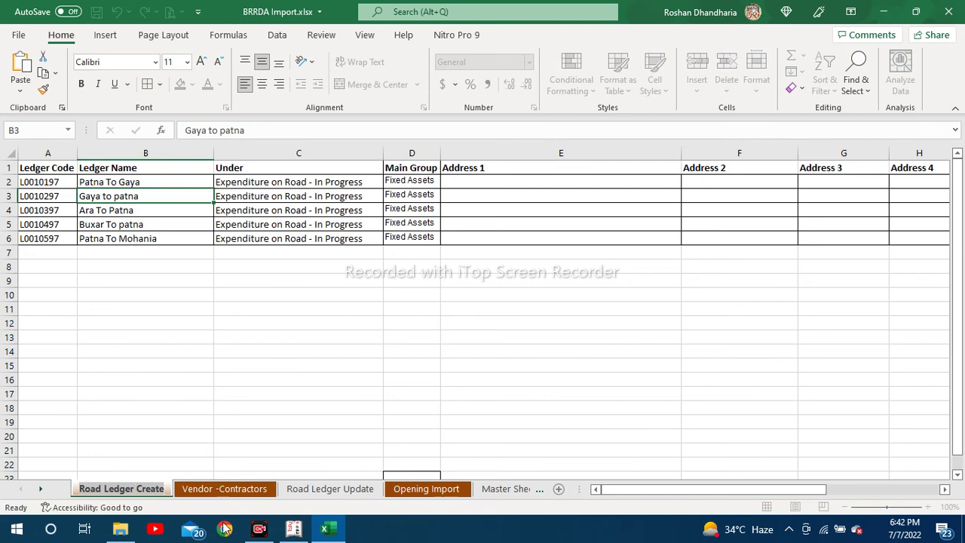
{"action": "left_click", "coordinate": [286, 531]}
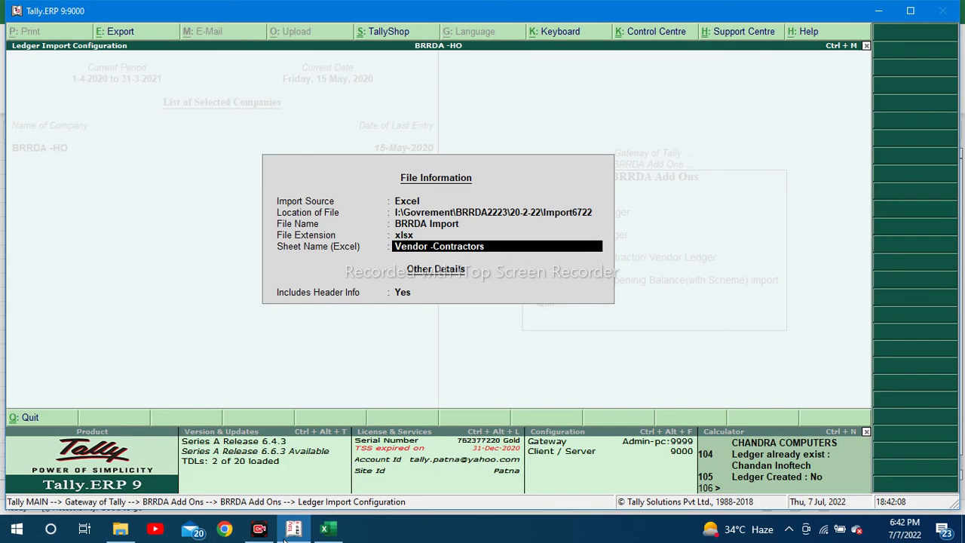
{"action": "key", "text": "BackSpace"}
{"action": "key", "text": "ctrl+alt+v"}
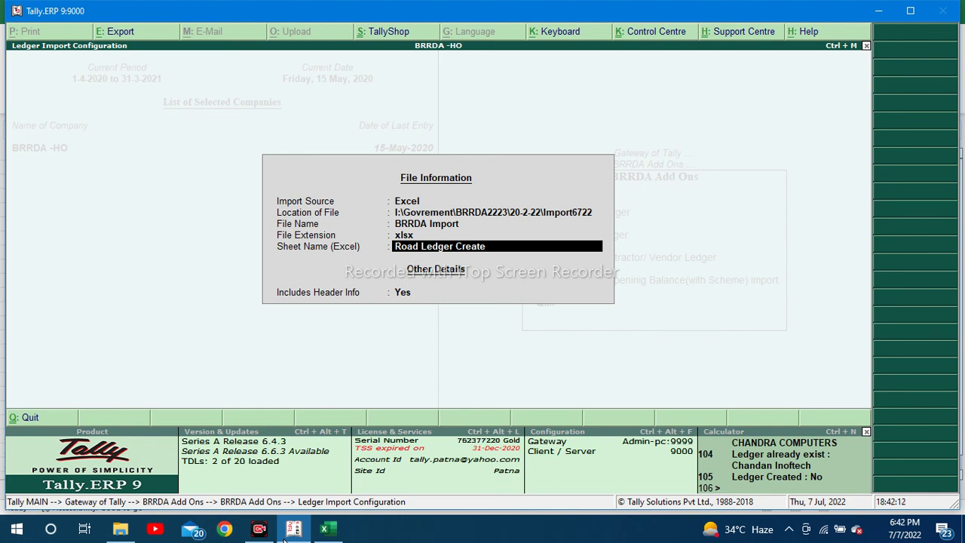
Step: View the header info choices of the road ledger import and cancel it, returning to the BRRDA add-ons
{"action": "key", "text": "Return"}
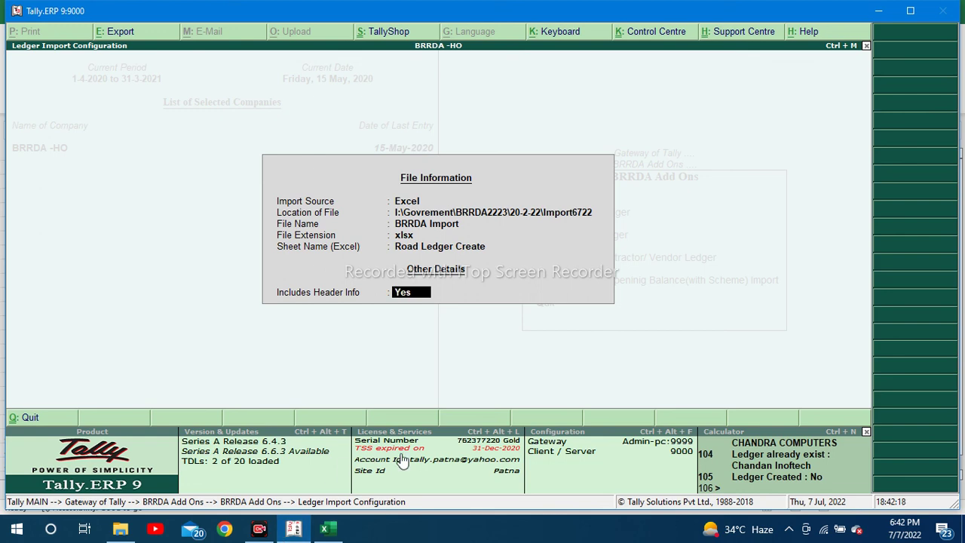
{"action": "key", "text": "space"}
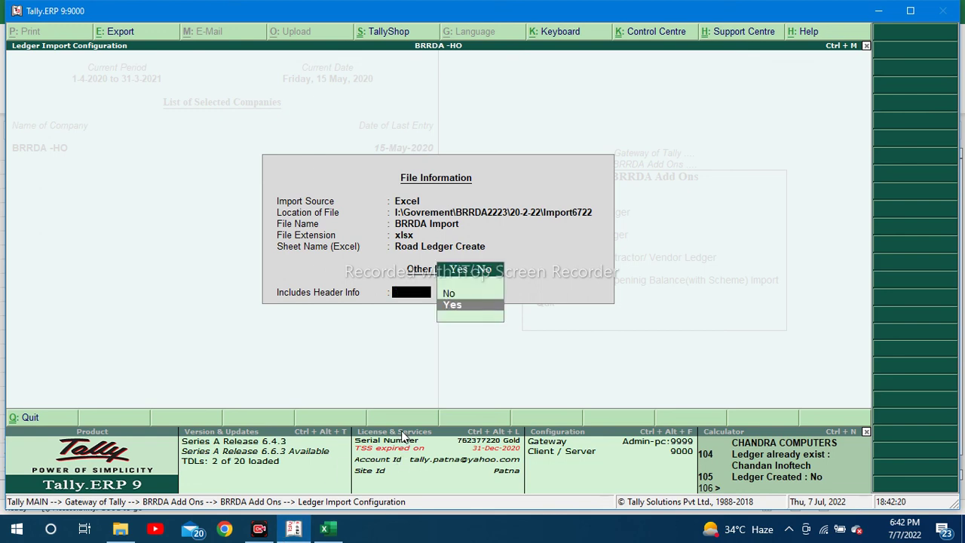
{"action": "key", "text": "Escape"}
{"action": "key", "text": "Escape"}
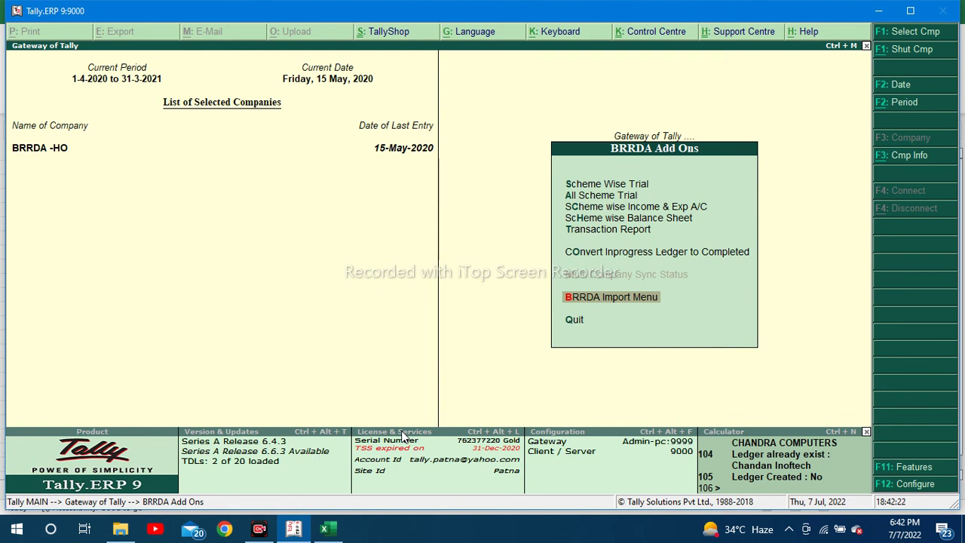